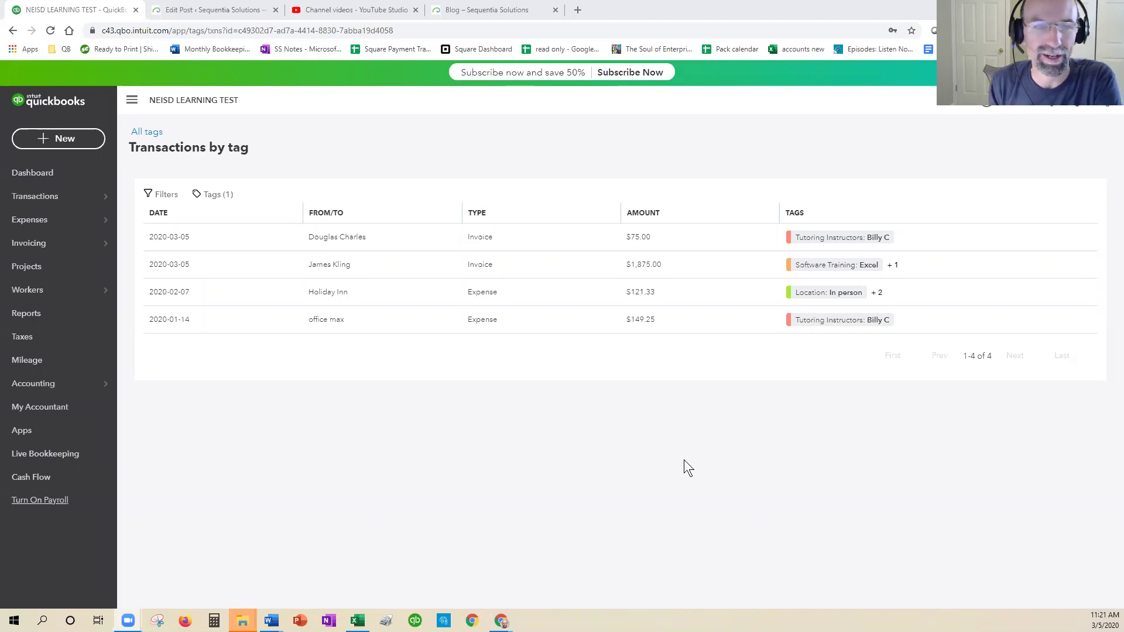
Step: Search the reports for 'tag' and choose Profit and Loss by Tag Group
left_click(73, 321)
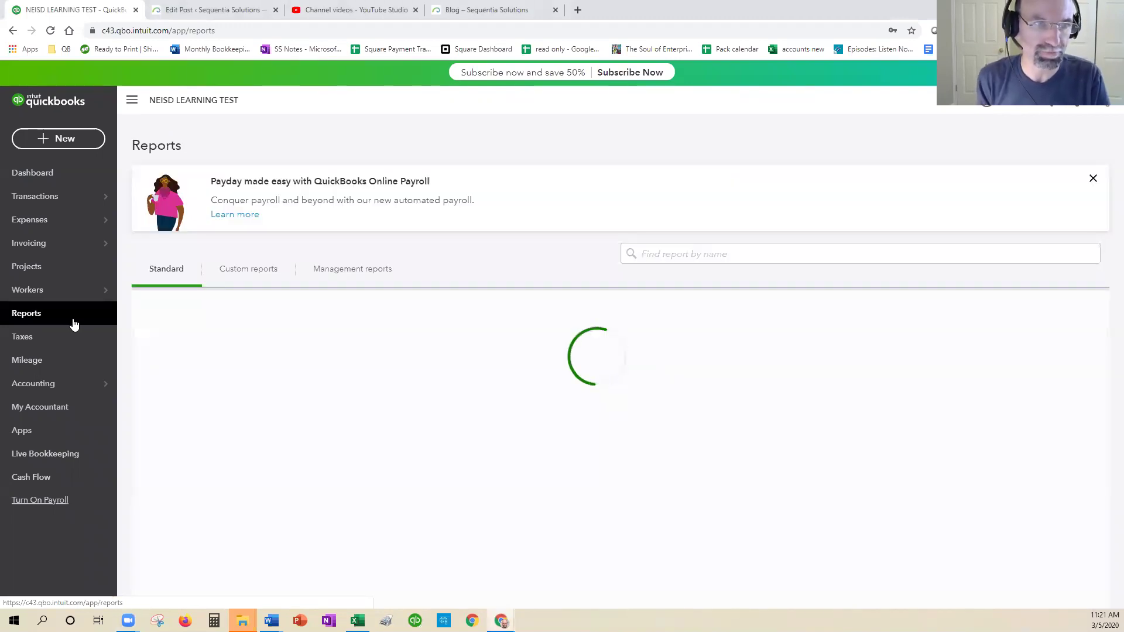
left_click(667, 253)
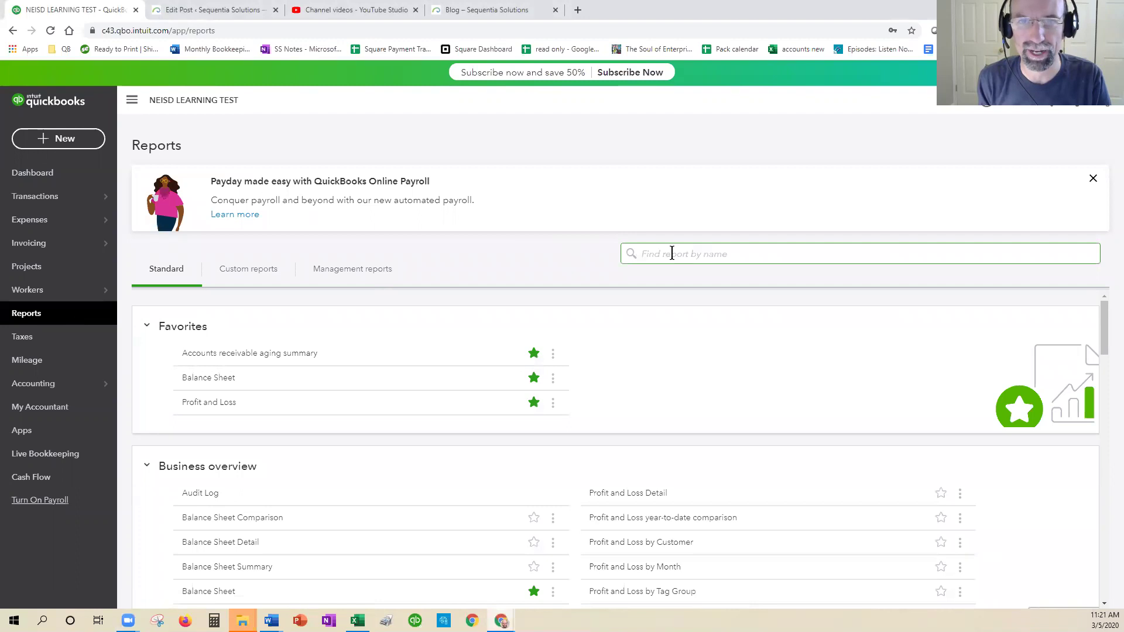
left_click(672, 253)
type("tg")
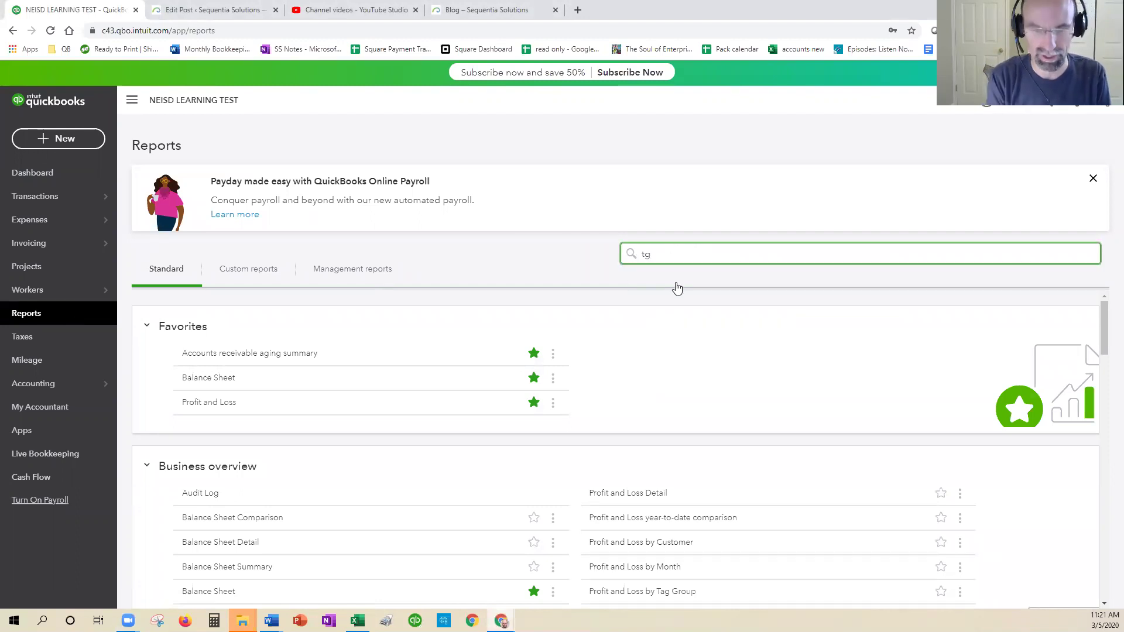
key("BackSpace")
type("ag")
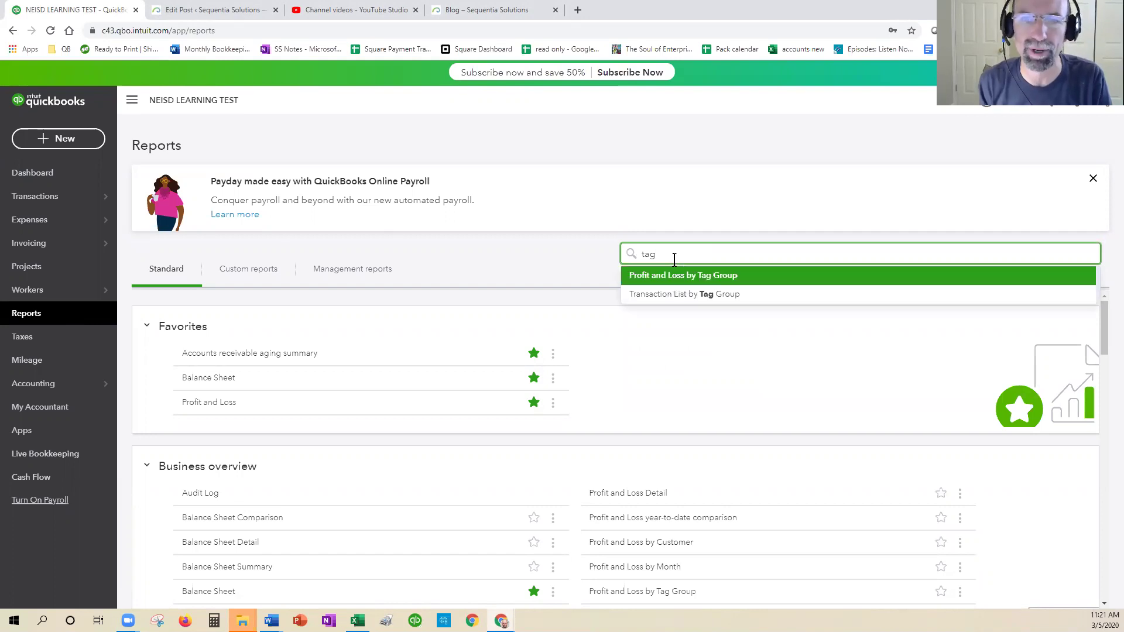
left_click(682, 276)
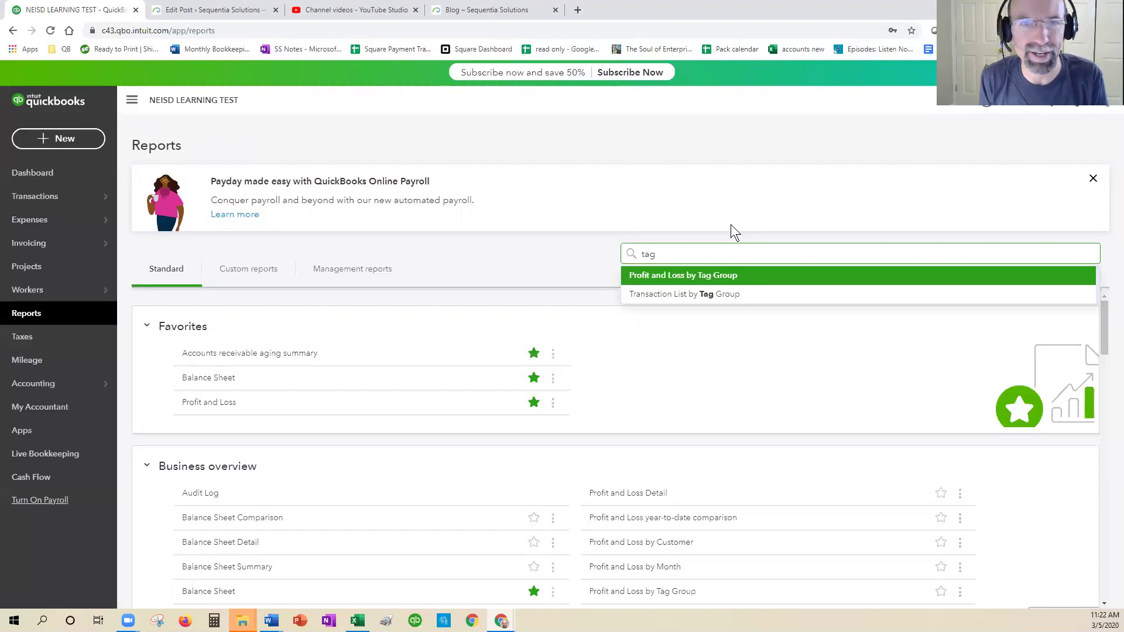
Step: Go to the Tags list from the gear menu
left_click(1105, 100)
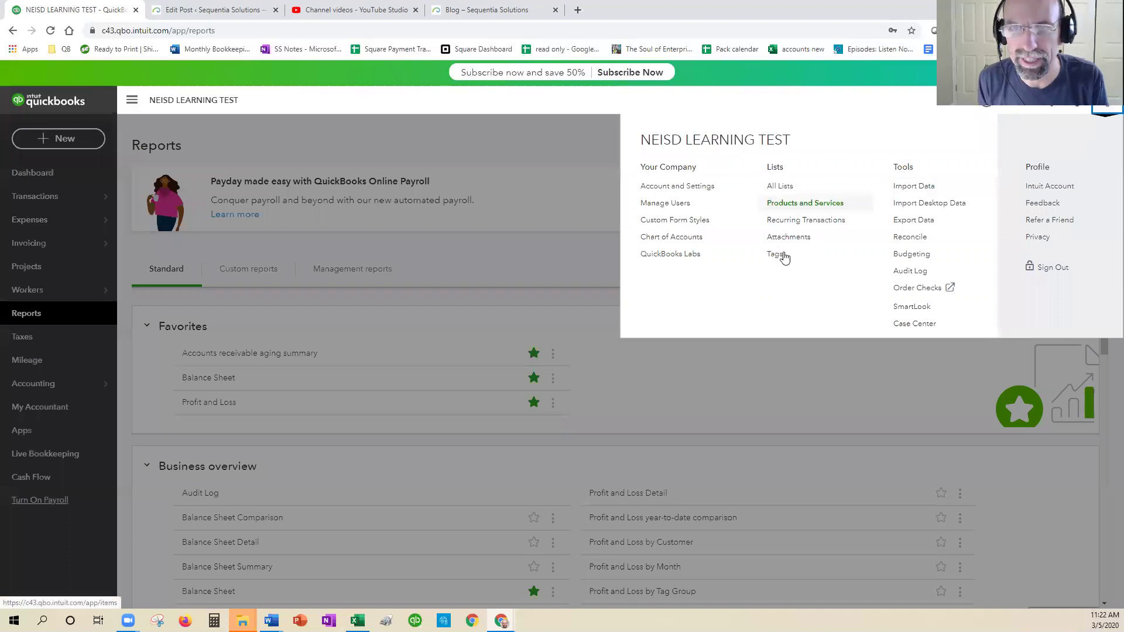
left_click(782, 254)
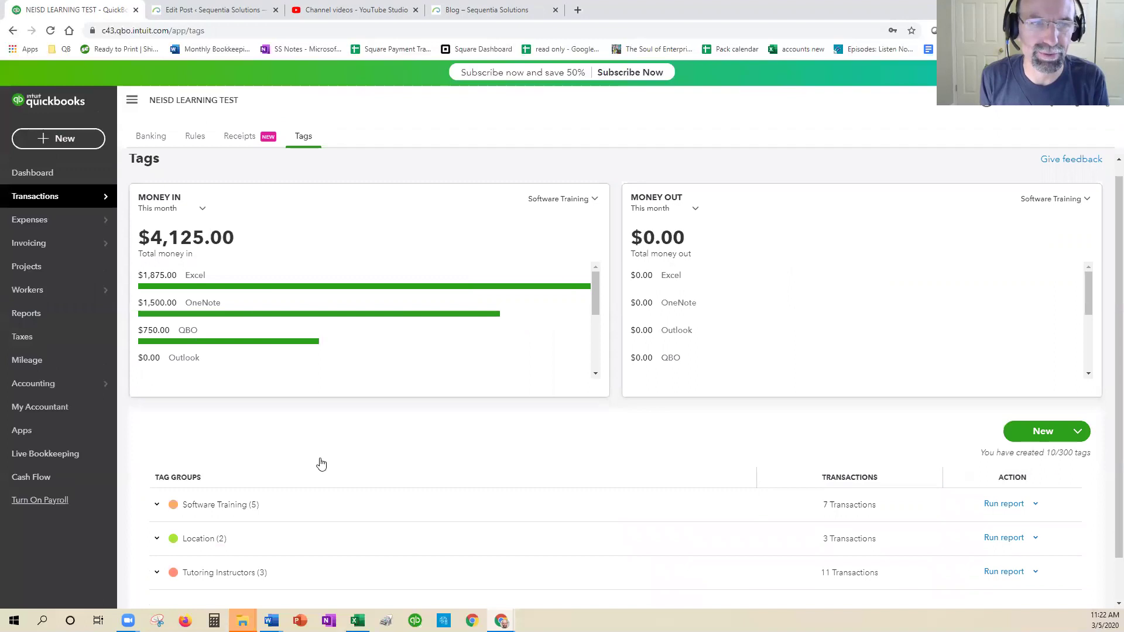
scroll(251, 445, "down", 1)
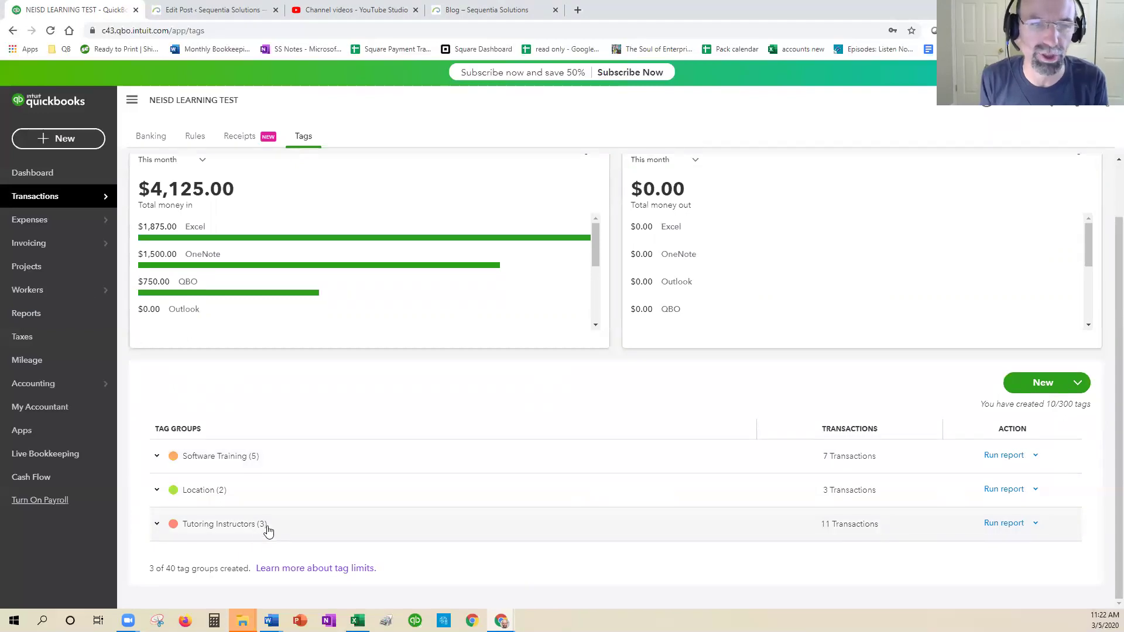
Step: Expand and collapse Software Training, Location and Tutoring Instructors, then highlight the tag count
left_click(158, 457)
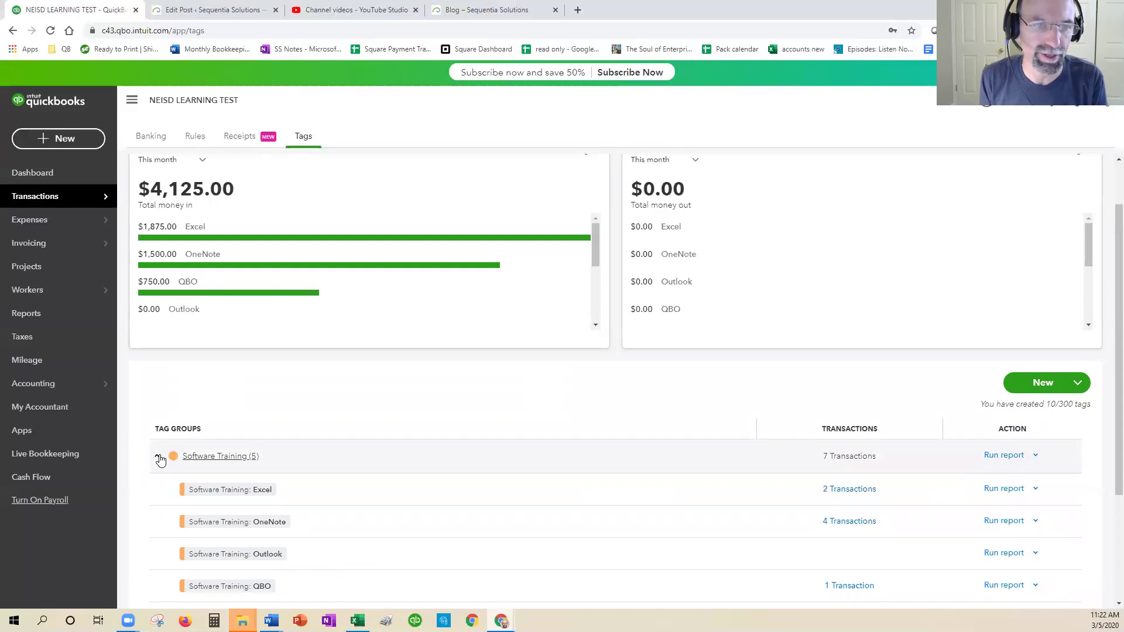
scroll(161, 461, "down", 3)
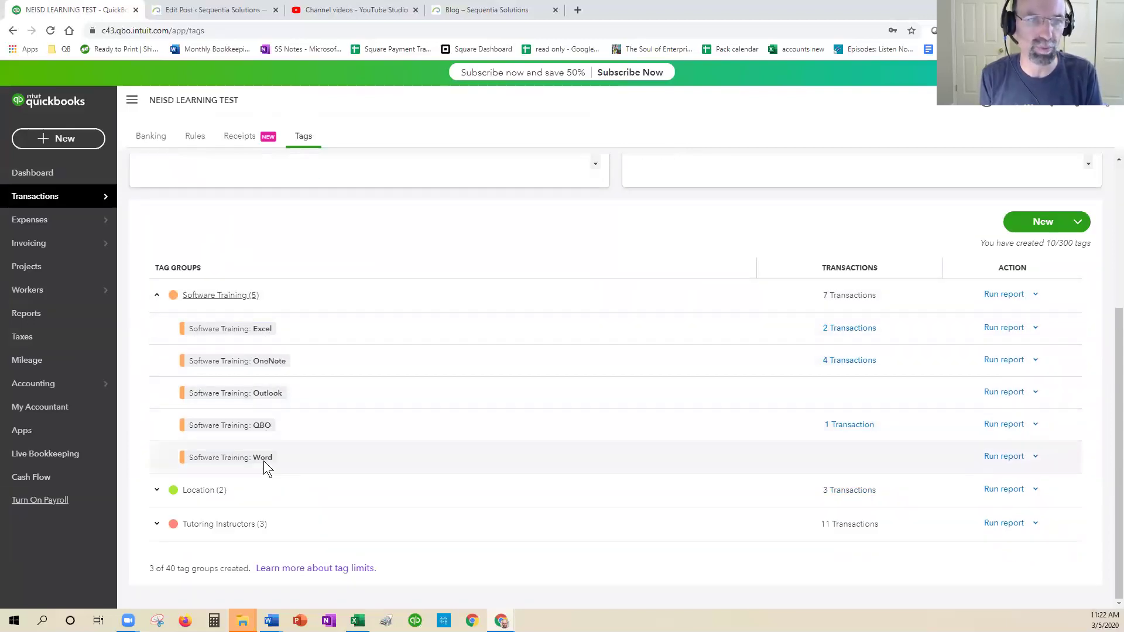
left_click(154, 295)
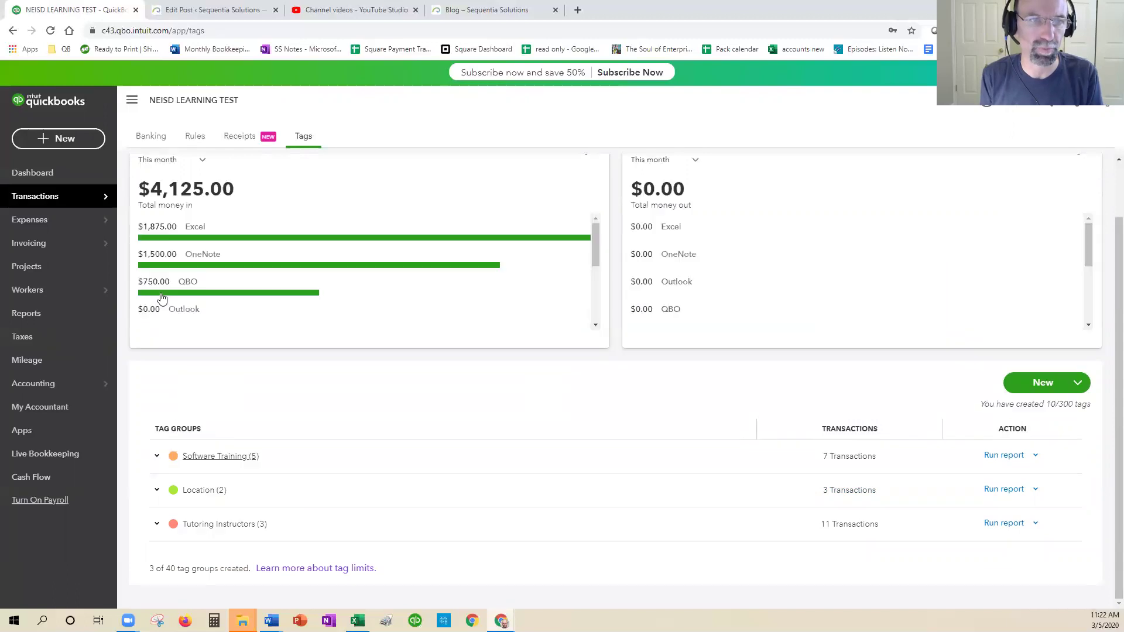
left_click(160, 490)
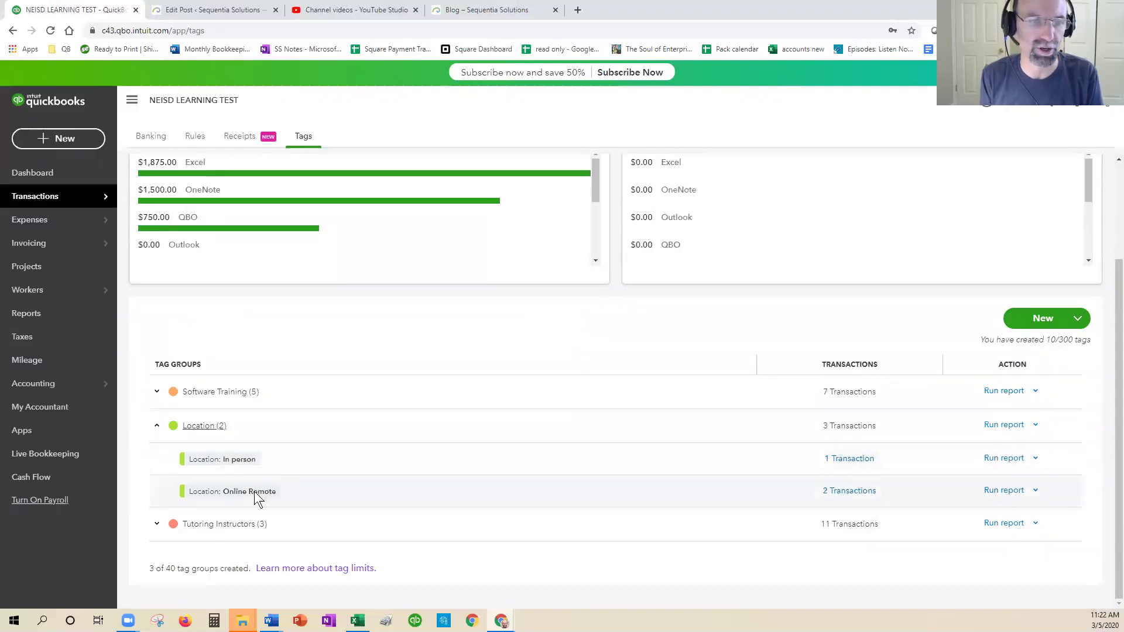
left_click(157, 426)
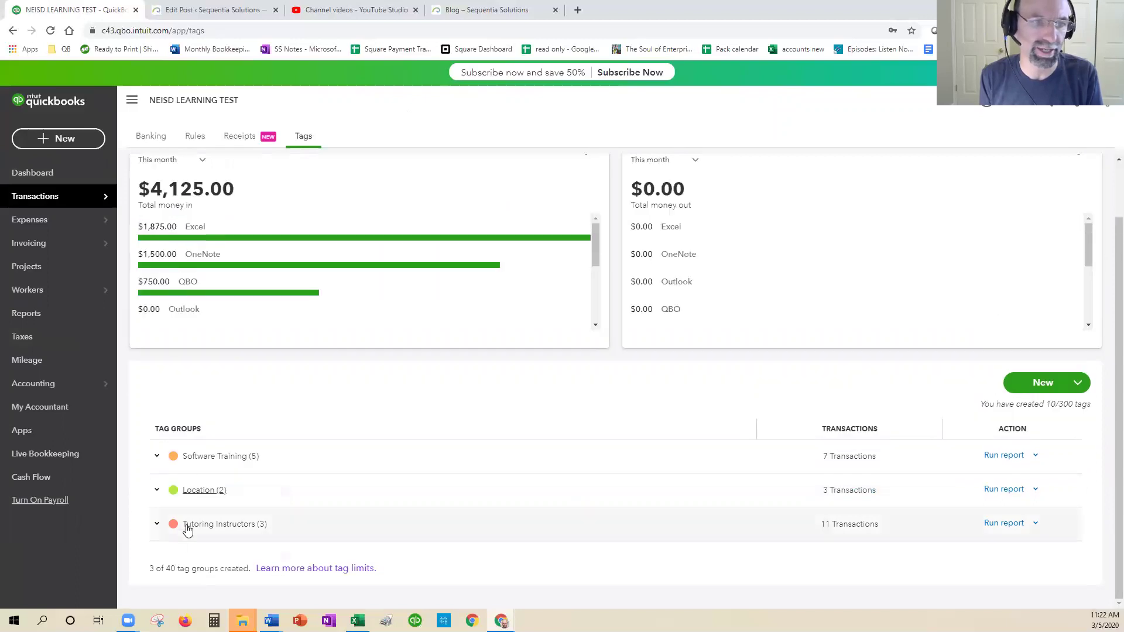
left_click(157, 523)
scroll(402, 479, "down", 2)
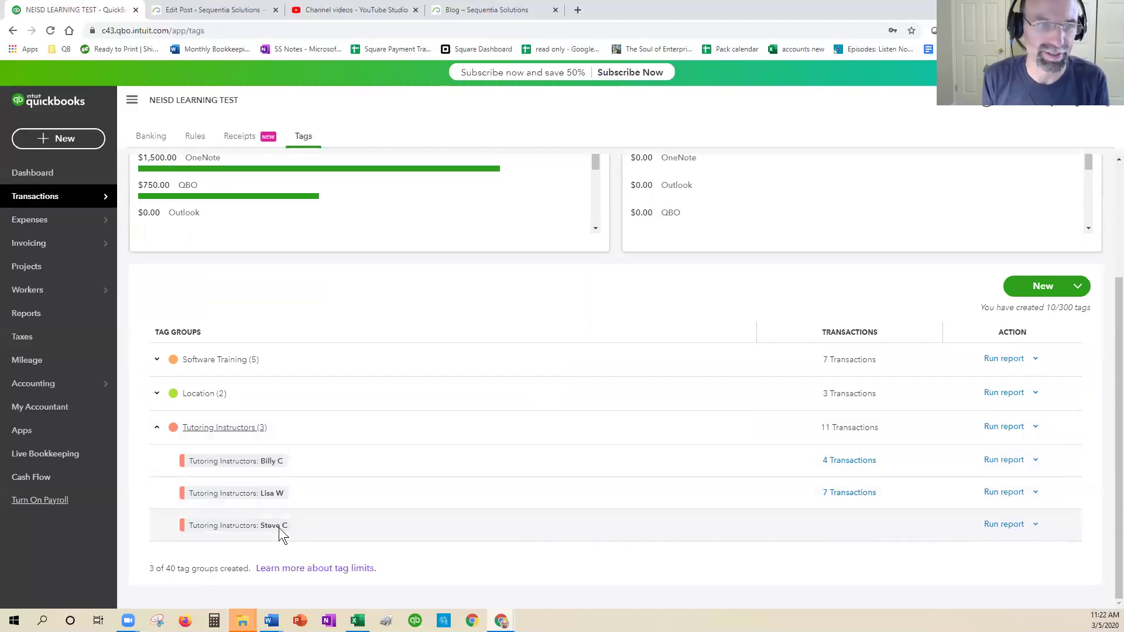
left_click(157, 429)
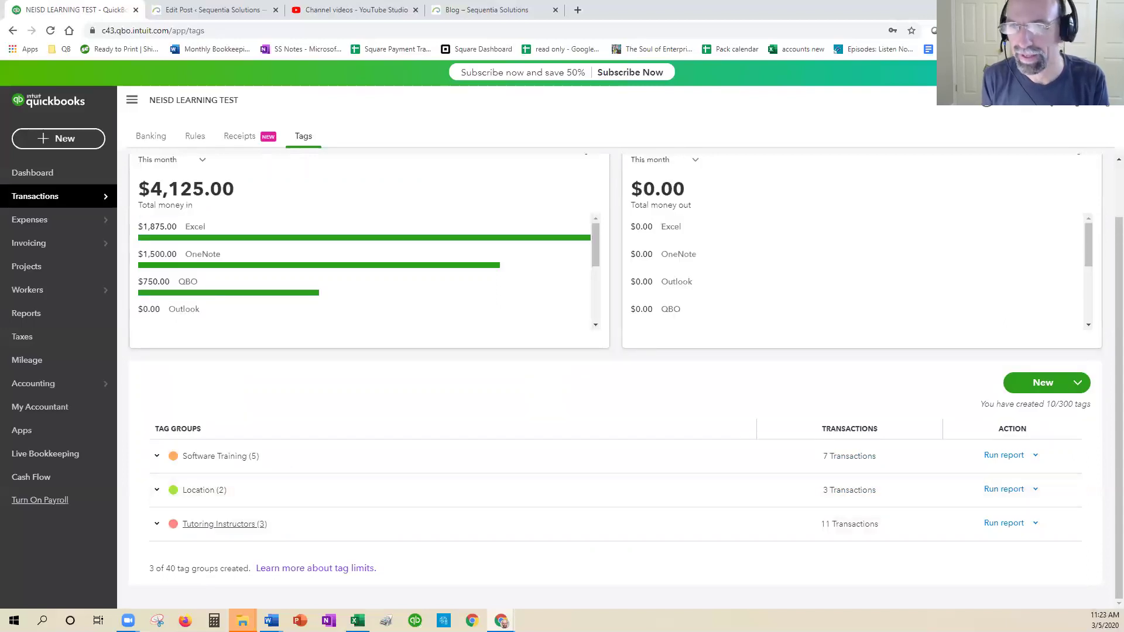
left_click_drag(982, 404, 1089, 403)
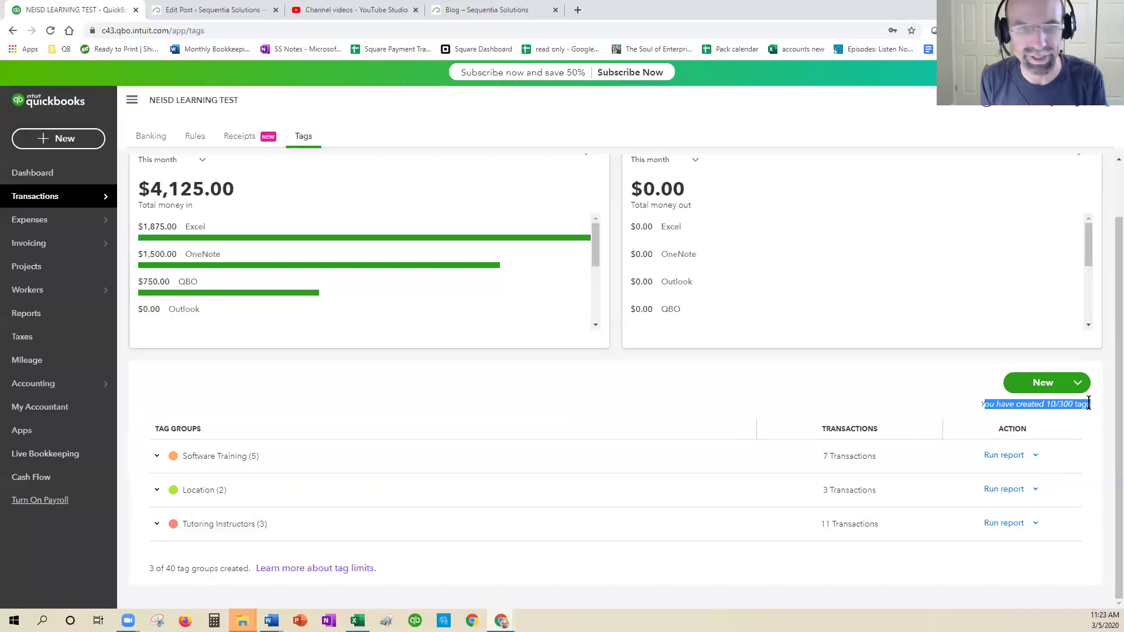
Step: Create a tag group named Season with the dark grey colour and save it
left_click(1054, 405)
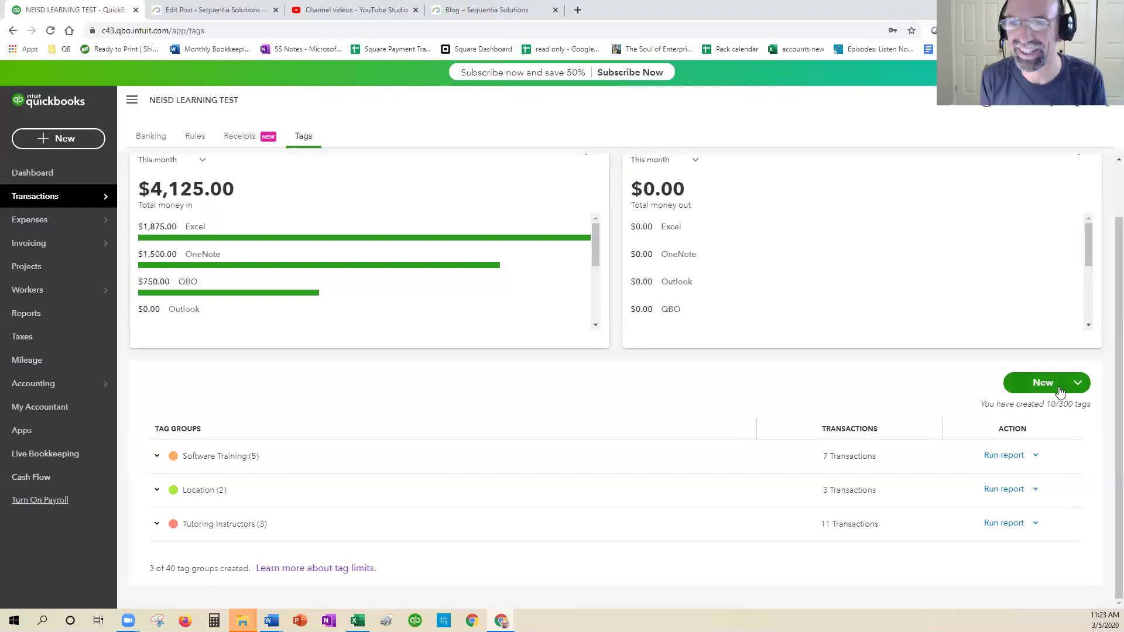
left_click(1060, 391)
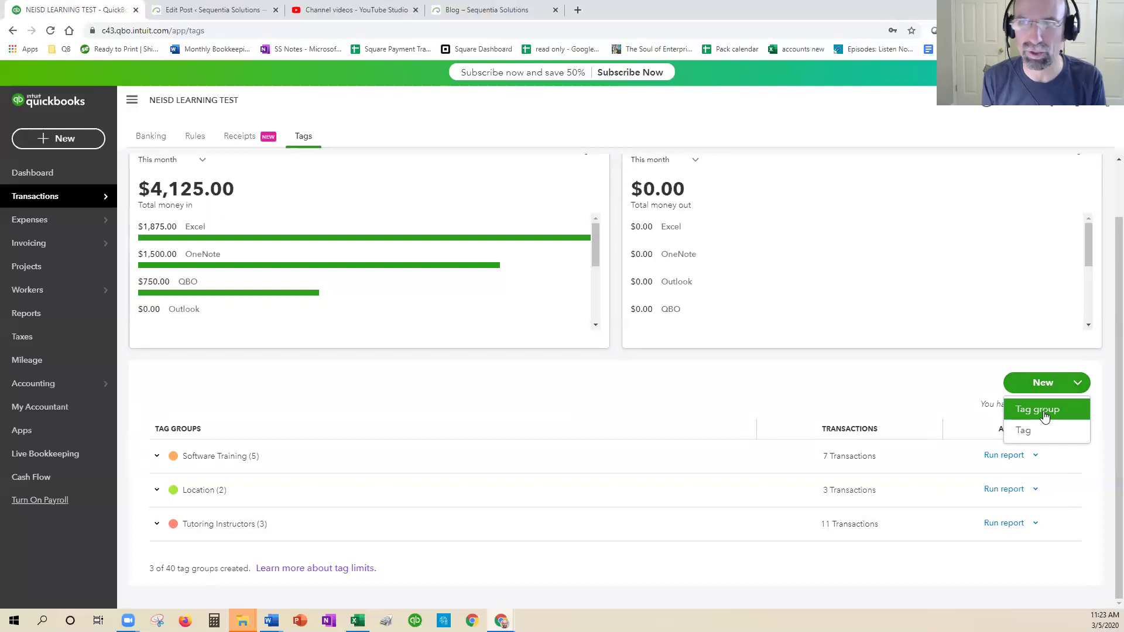
left_click(1044, 411)
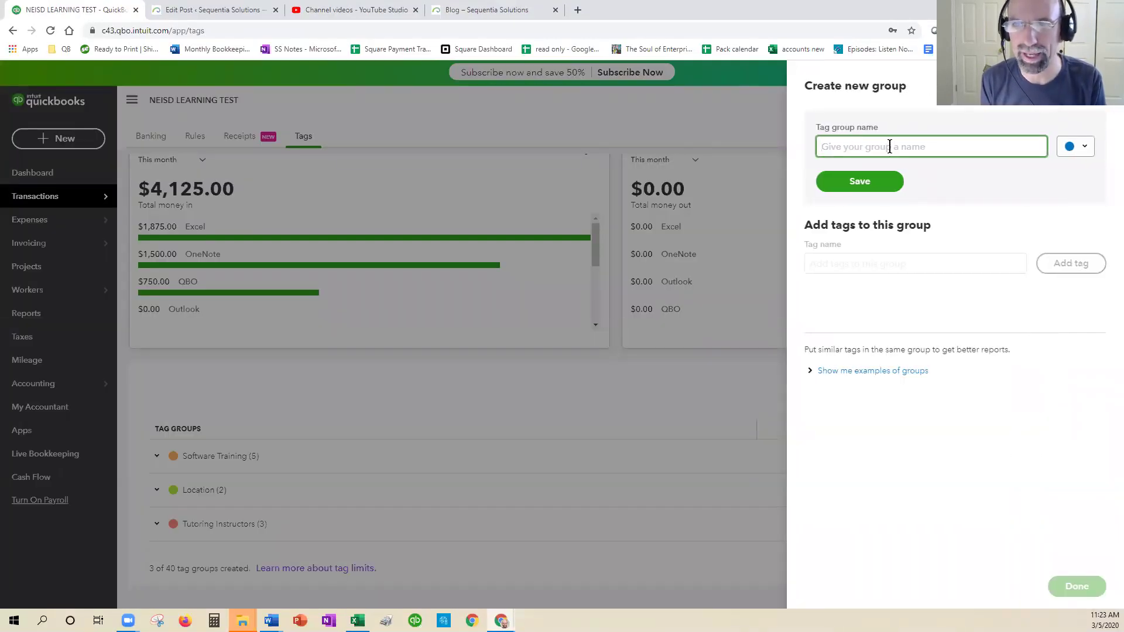
left_click(1084, 147)
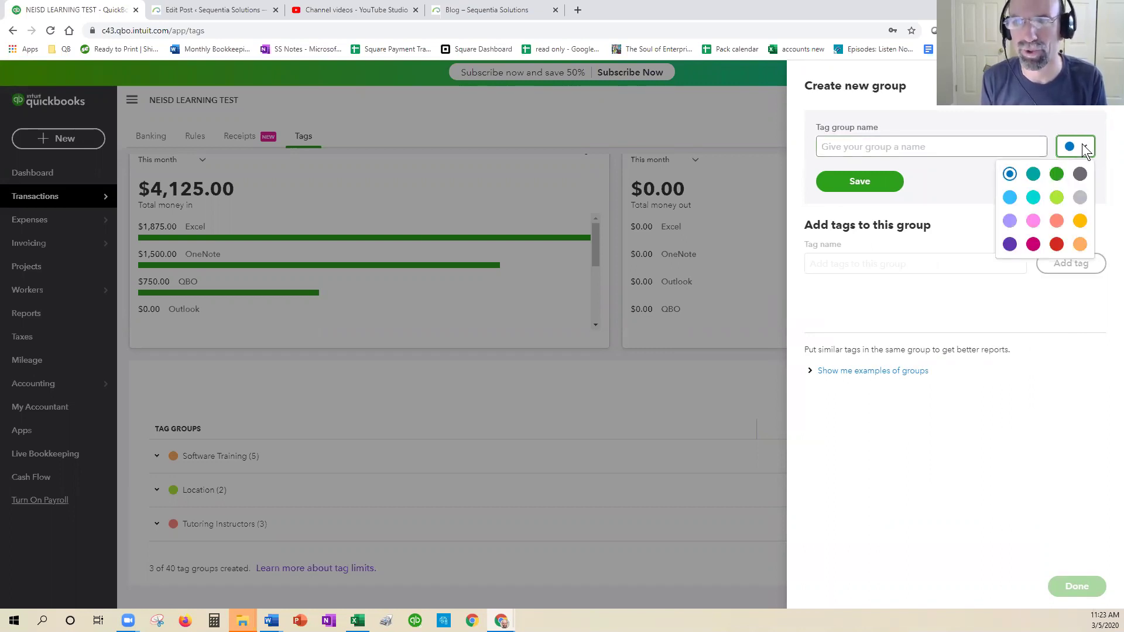
left_click(966, 142)
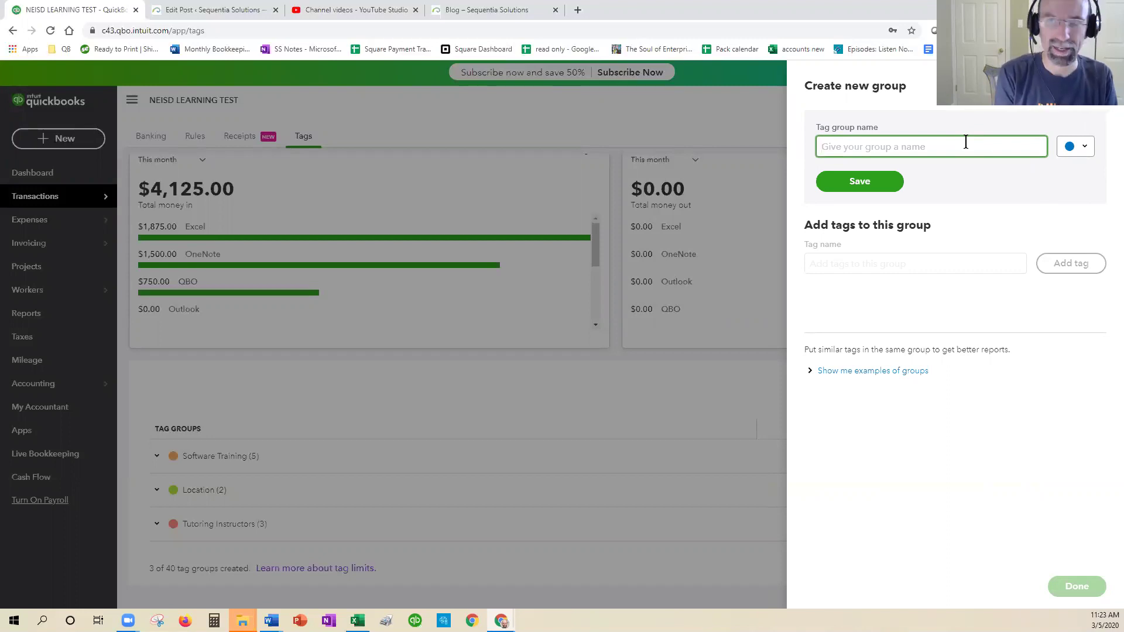
type("Season")
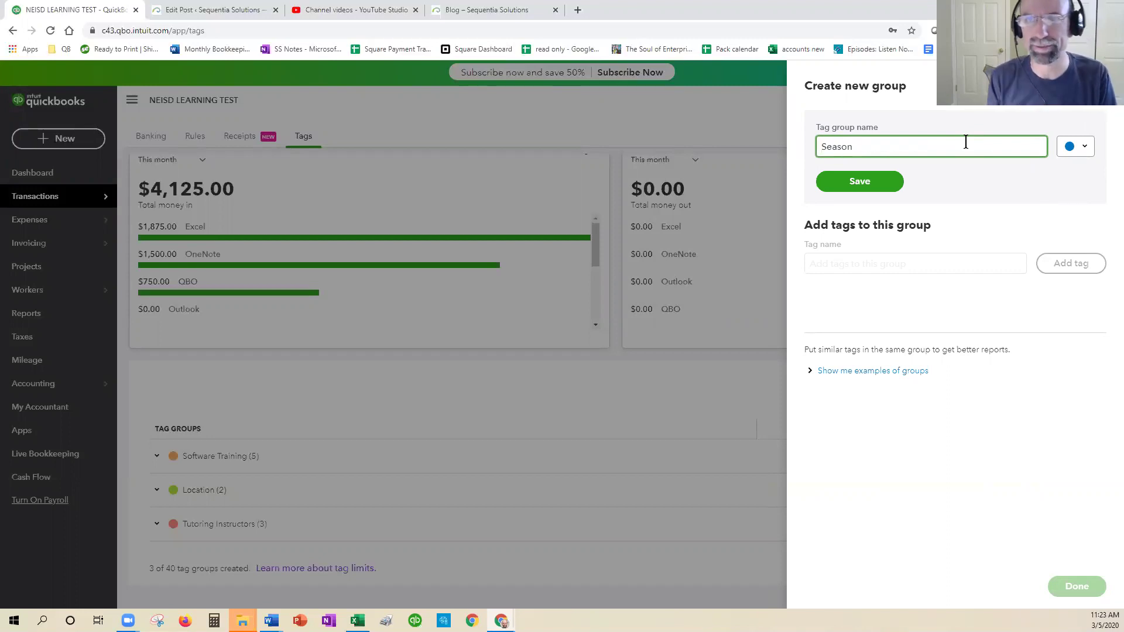
left_click(1085, 147)
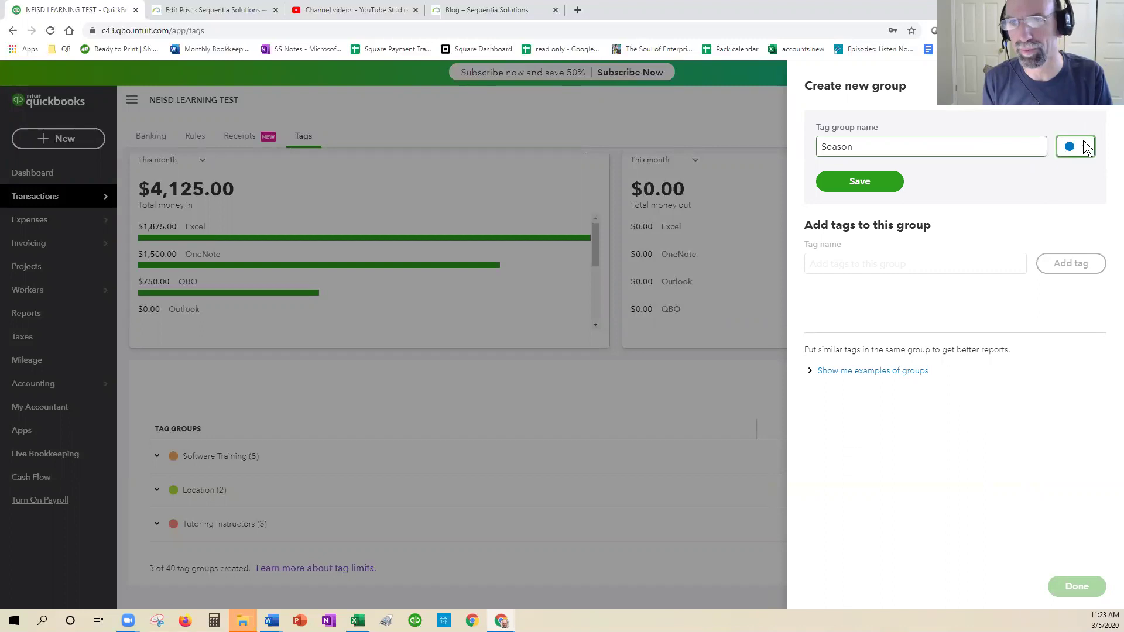
left_click(1079, 171)
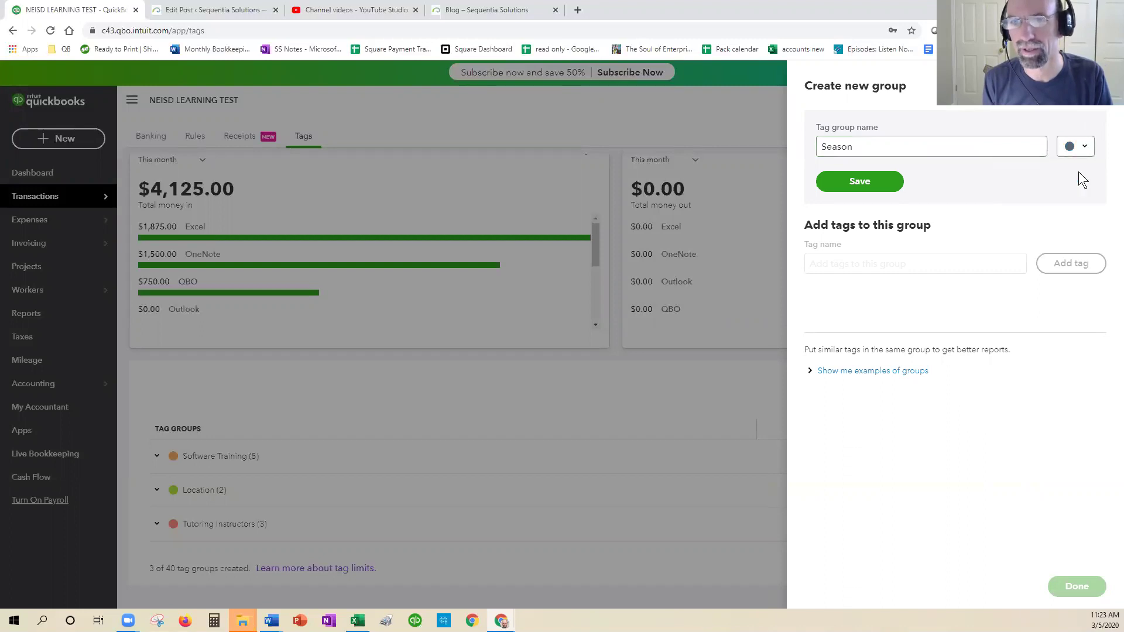
left_click(847, 186)
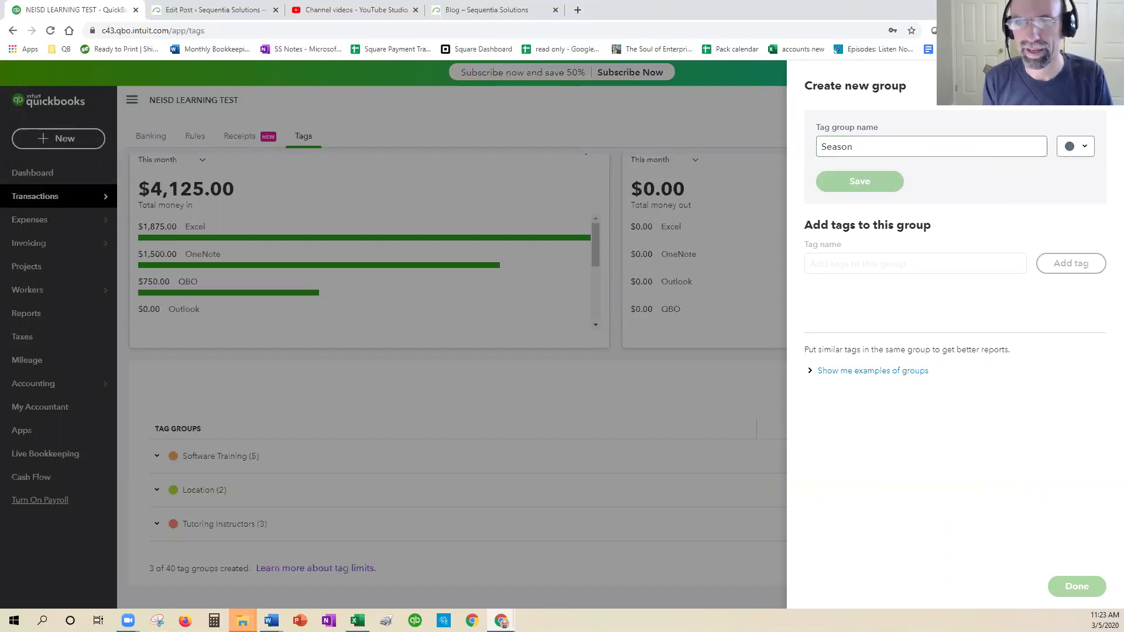
Step: Add the Summer and Fall tags to the Season group
left_click(849, 199)
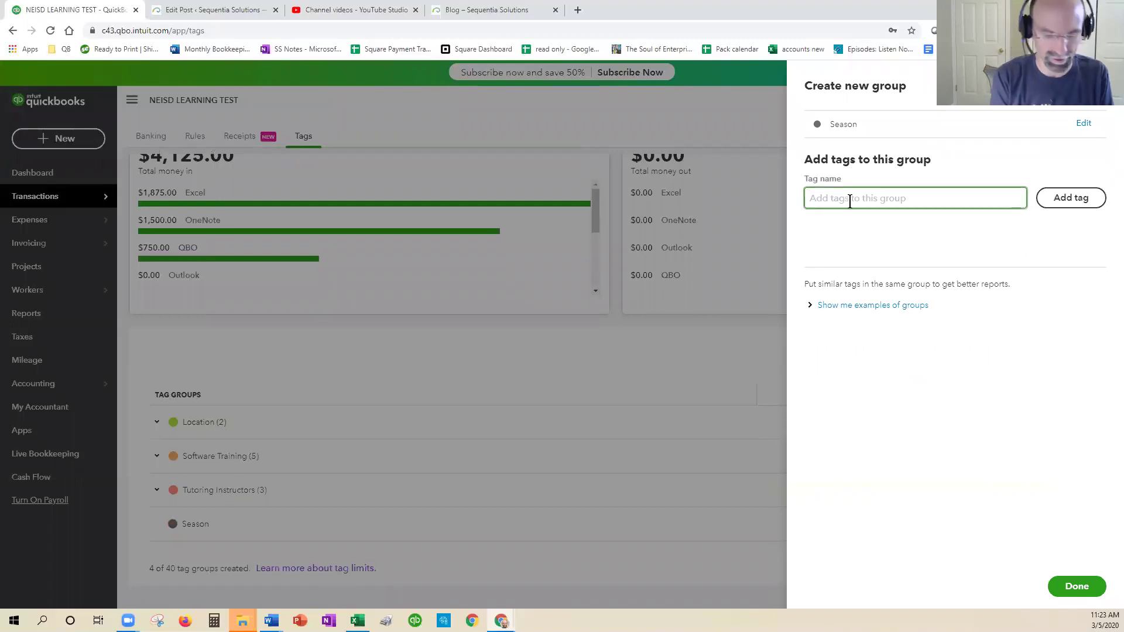
type("Summer")
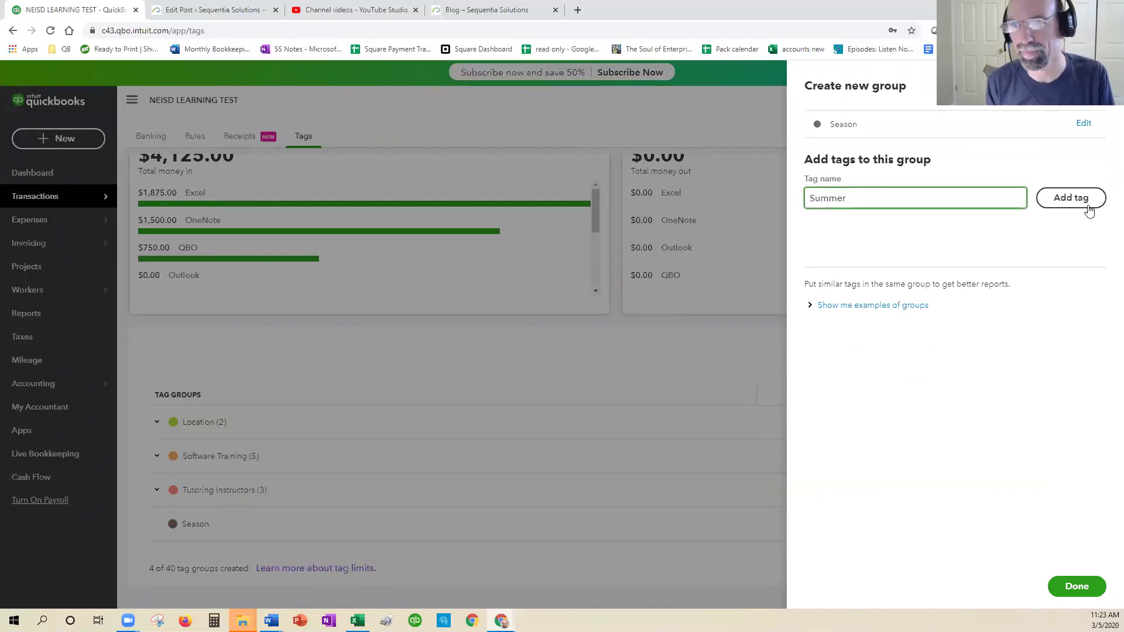
left_click(1087, 206)
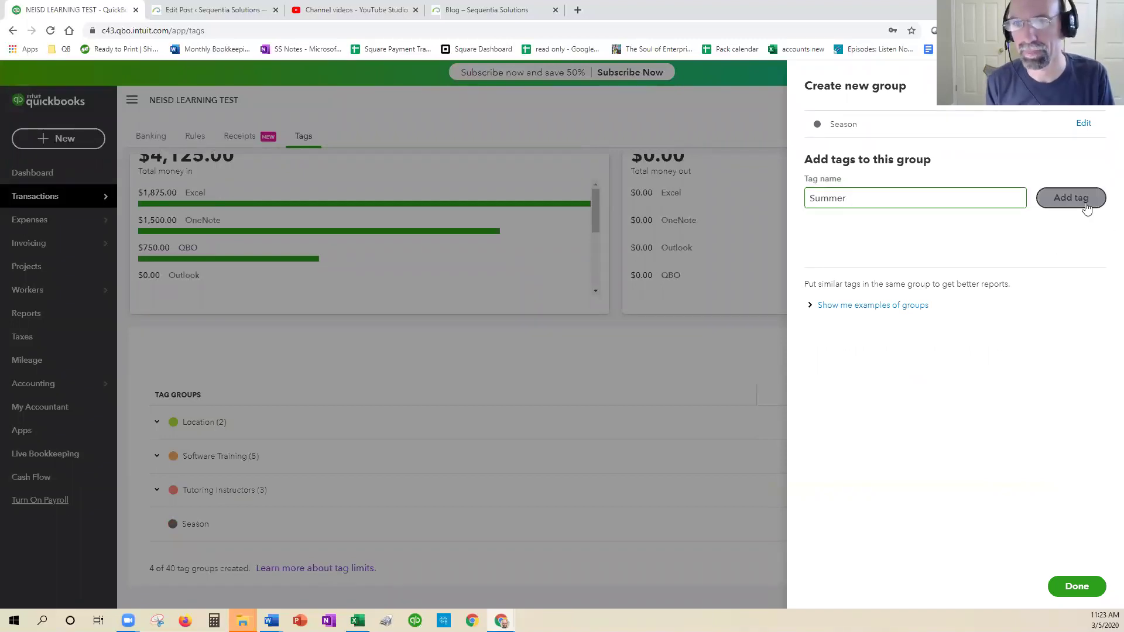
left_click(849, 202)
type("FAlls")
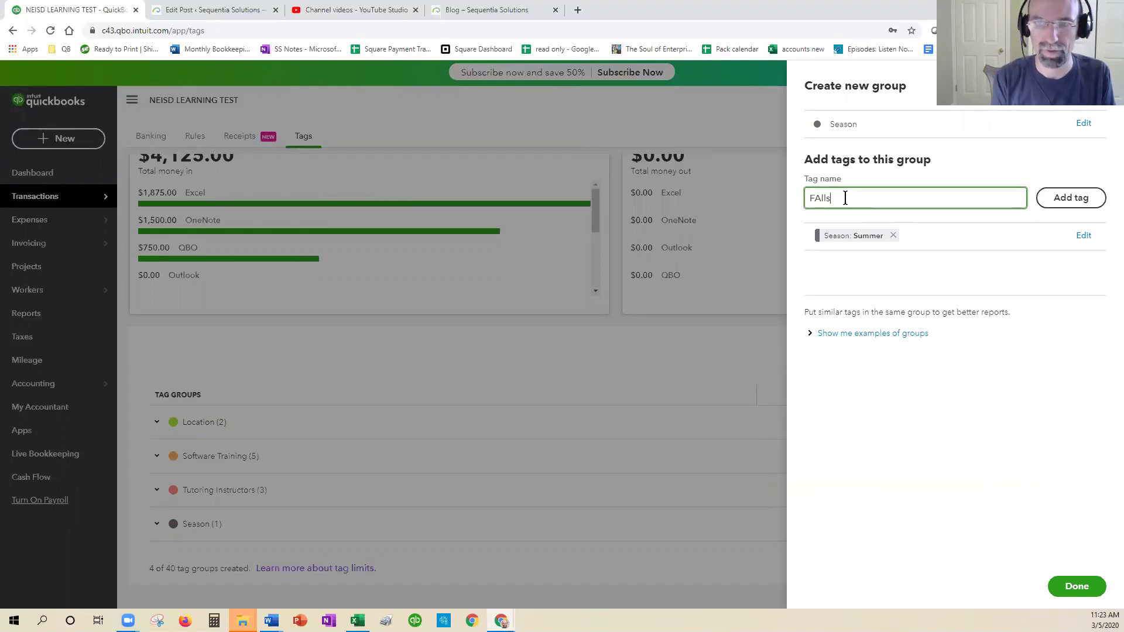
key("BackSpace")
key("BackSpace")
key("BackSpace")
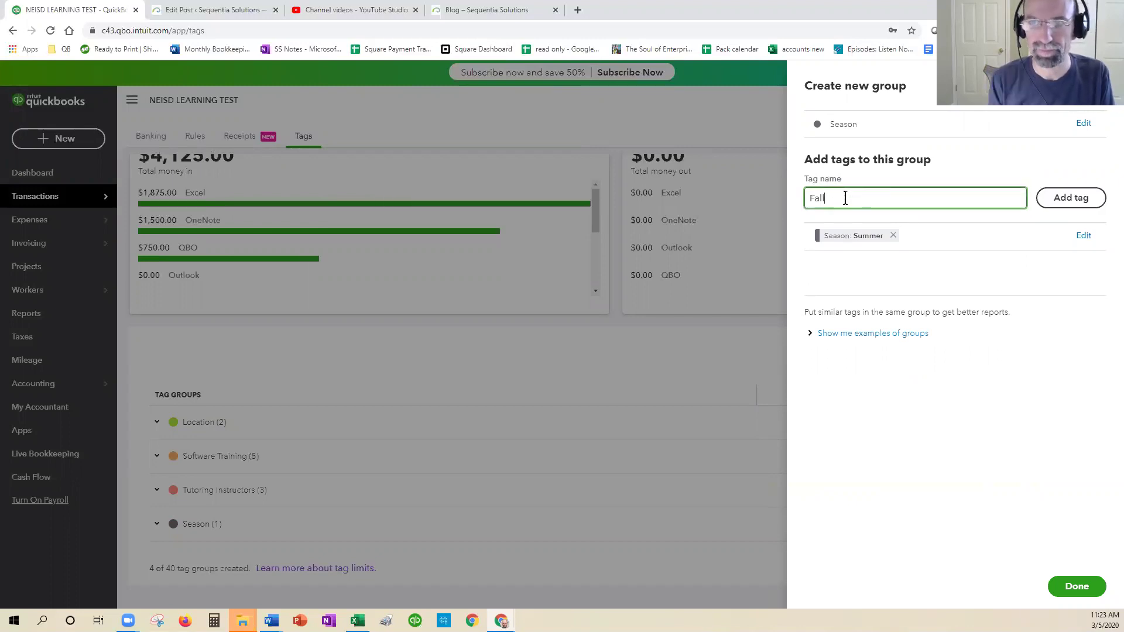
left_click(1070, 198)
Step: Add the Winter and Spring tags and finish the Season group
left_click(877, 203)
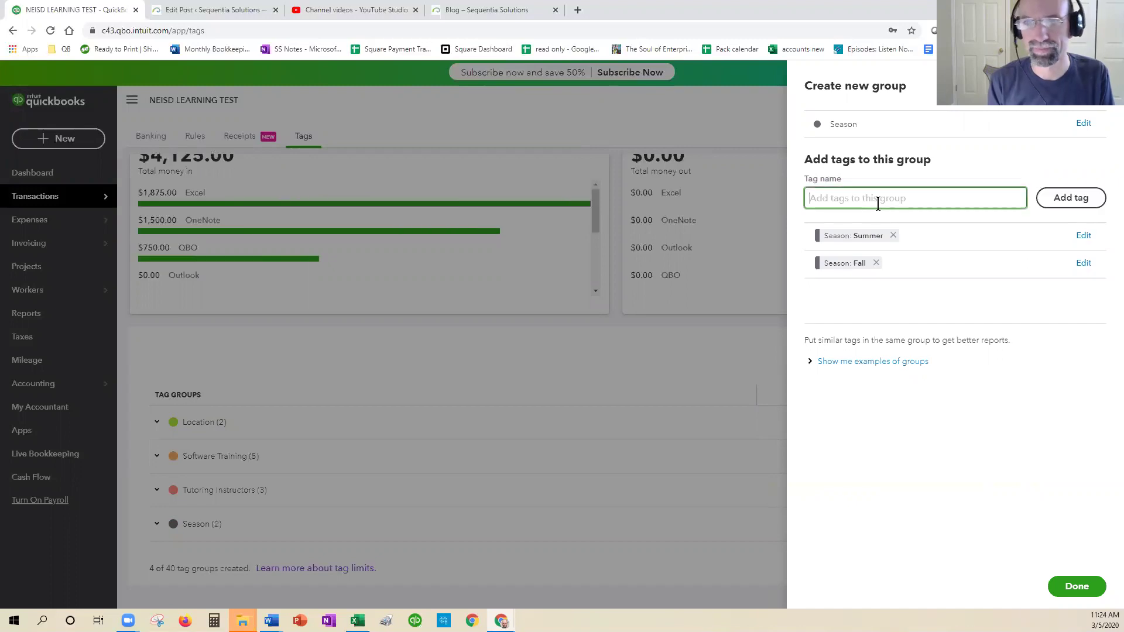
type("Winter")
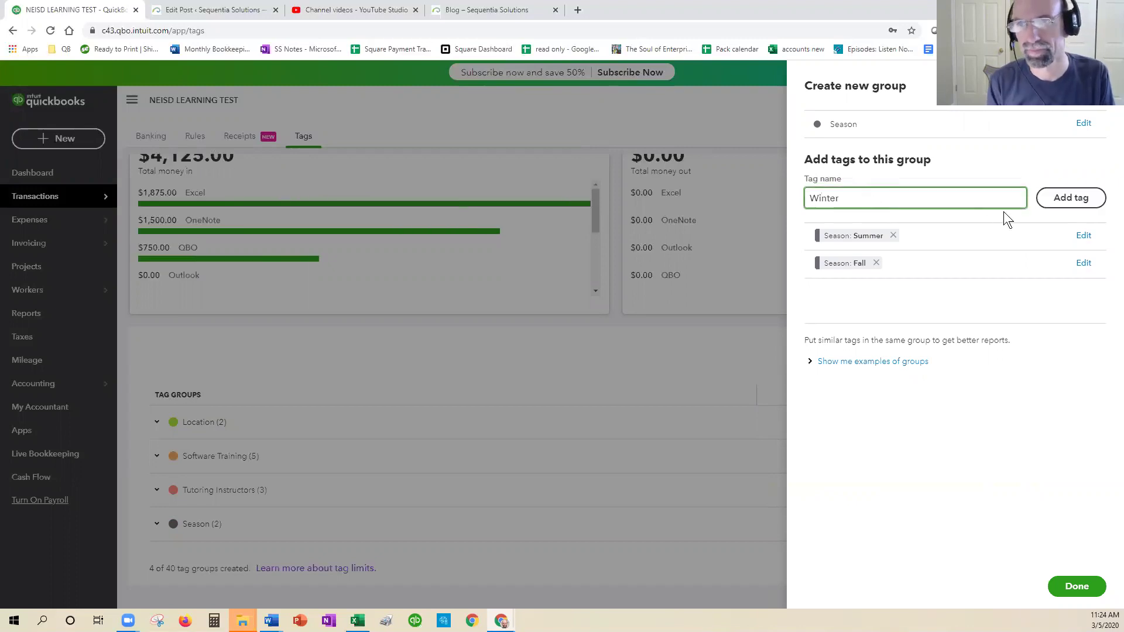
left_click(1071, 198)
left_click(863, 201)
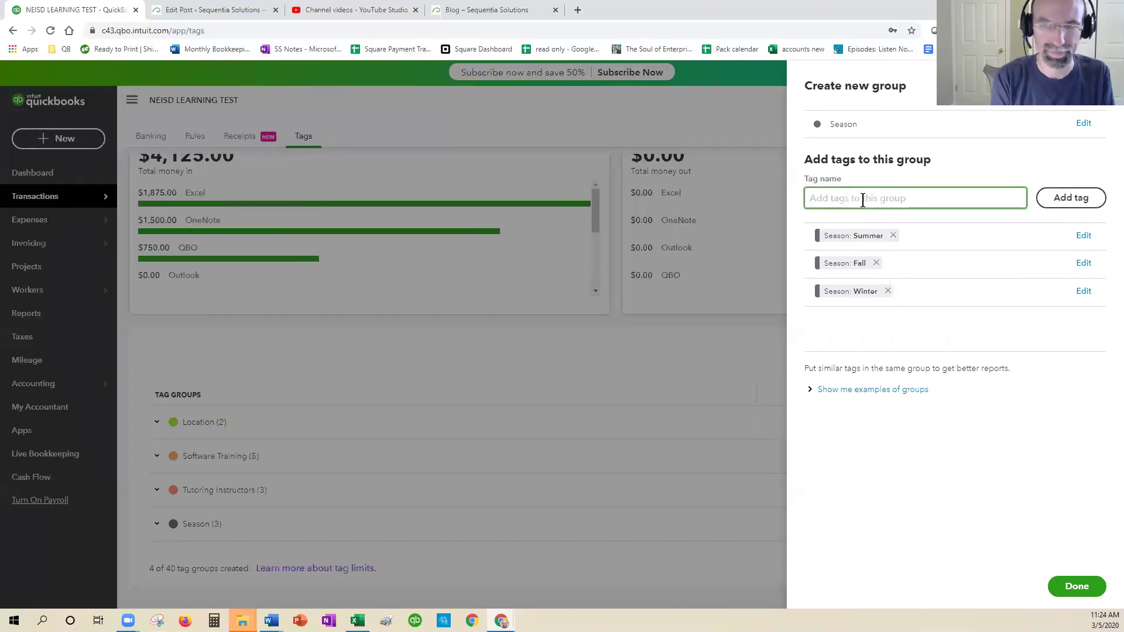
type("Spring")
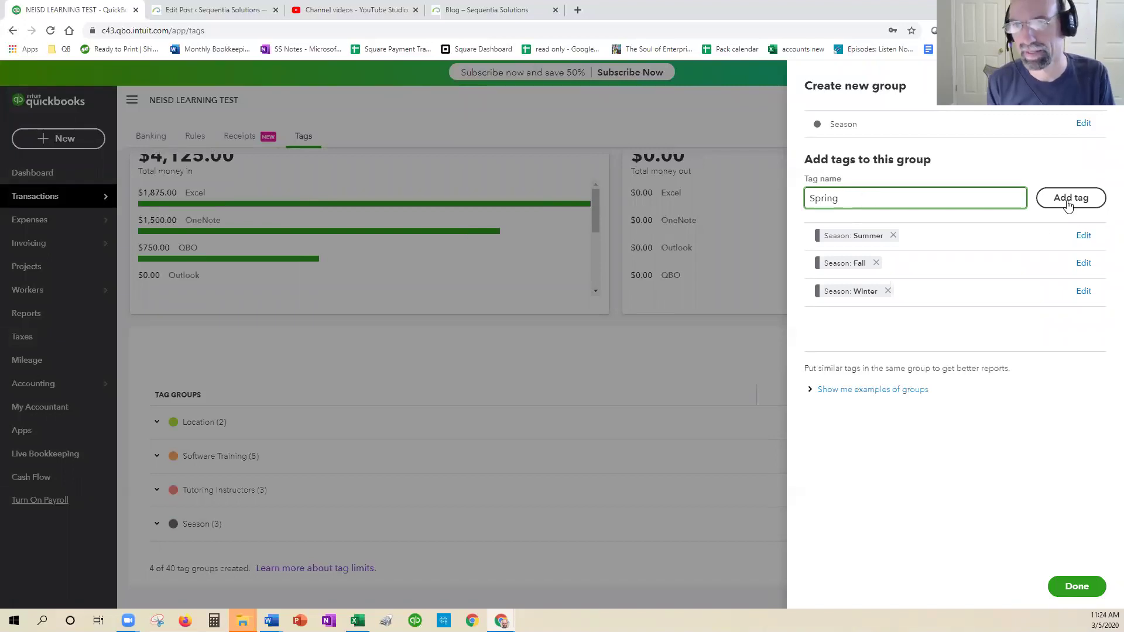
left_click(1067, 204)
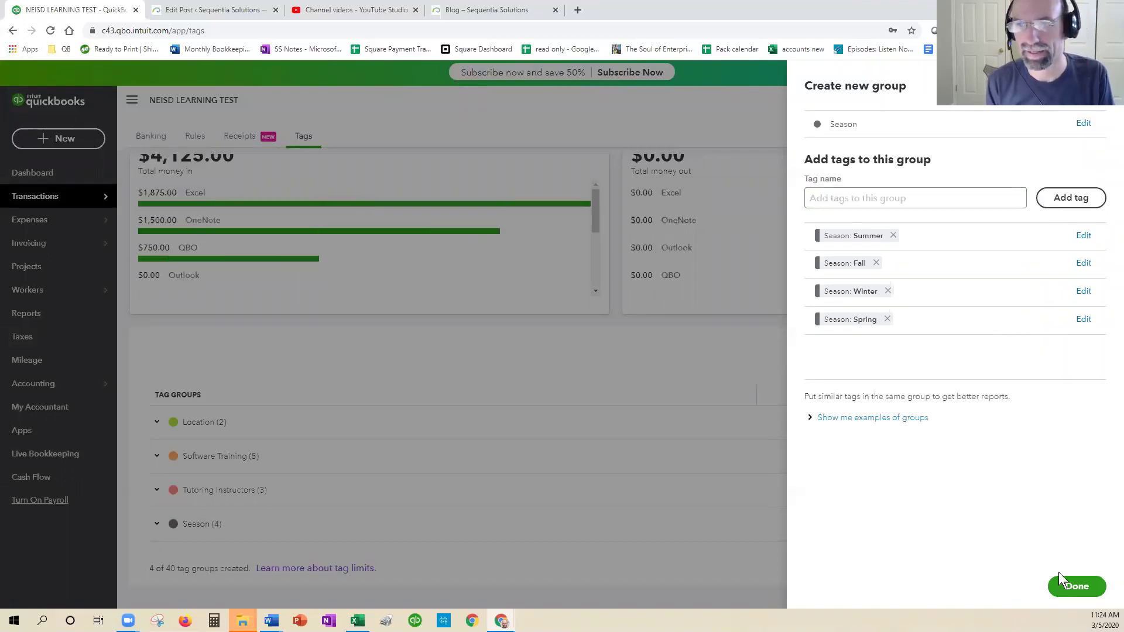
left_click(1064, 586)
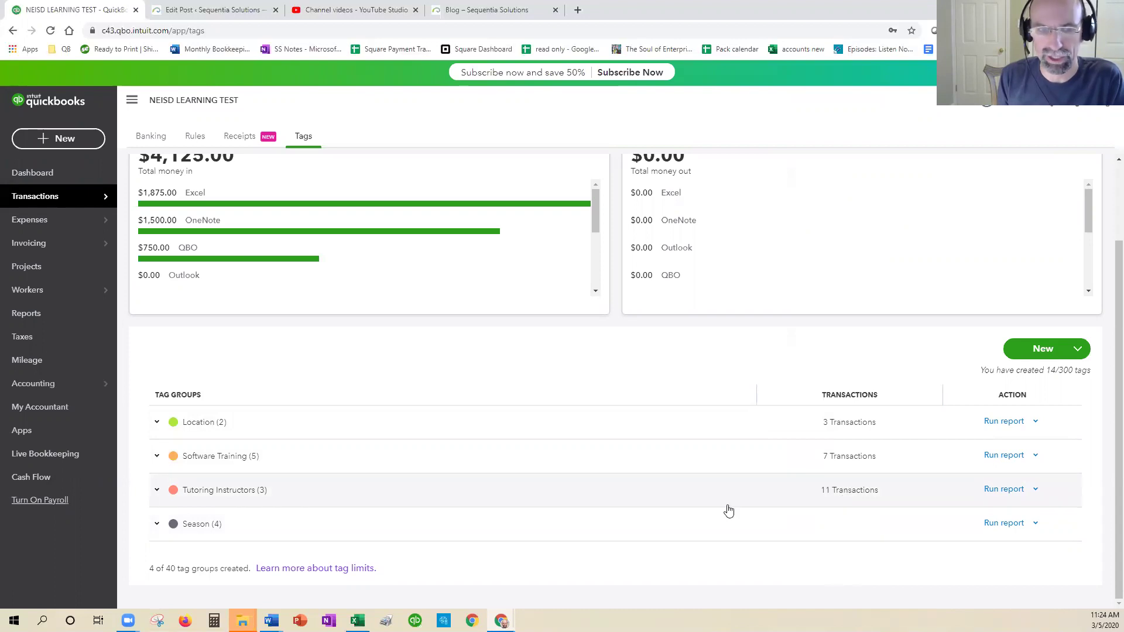
Step: Expand Tutoring Instructors to show its three instructor tags, then open the + New menu
left_click(261, 495)
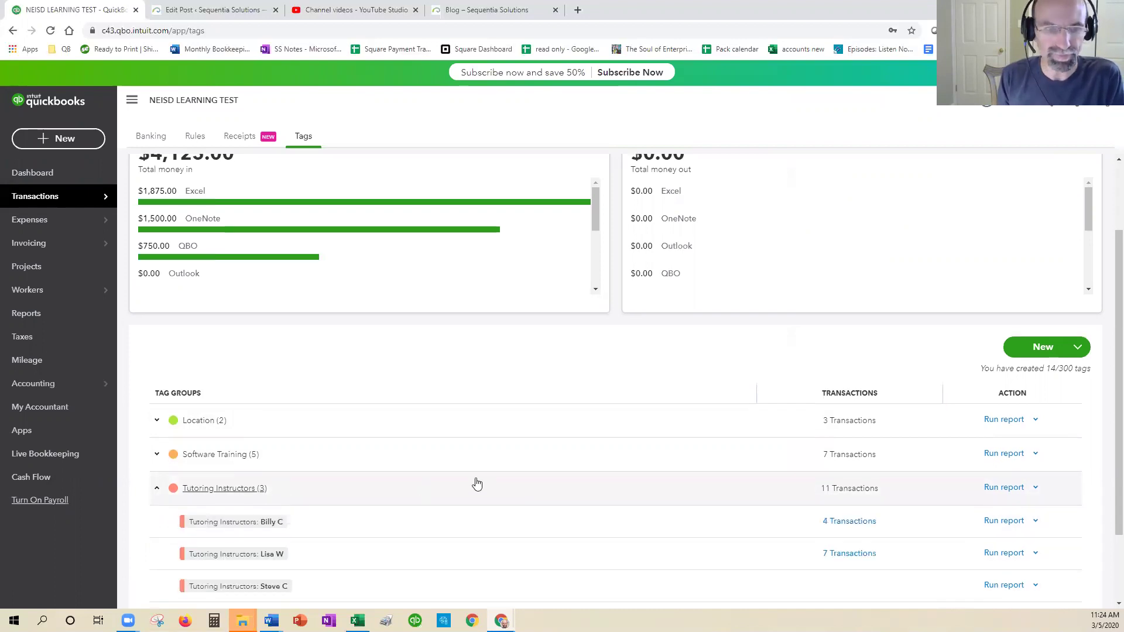
scroll(475, 477, "down", 2)
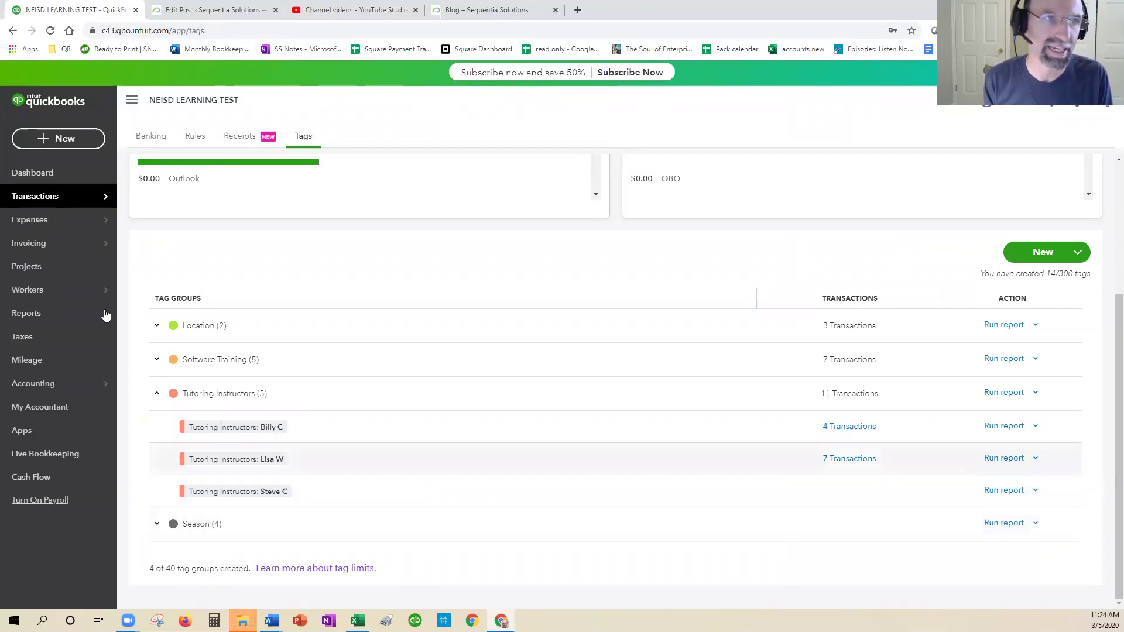
left_click(69, 139)
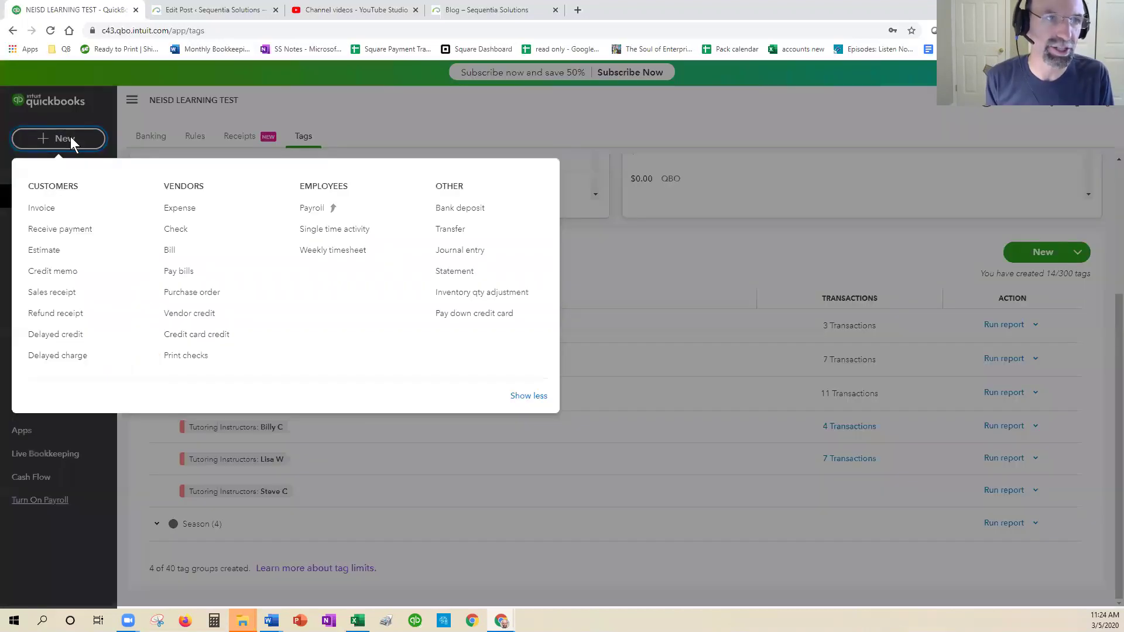
Step: Start an invoice for On Eagles Wings with a Tutoring line for a OneNote class, quantity 25
left_click(56, 211)
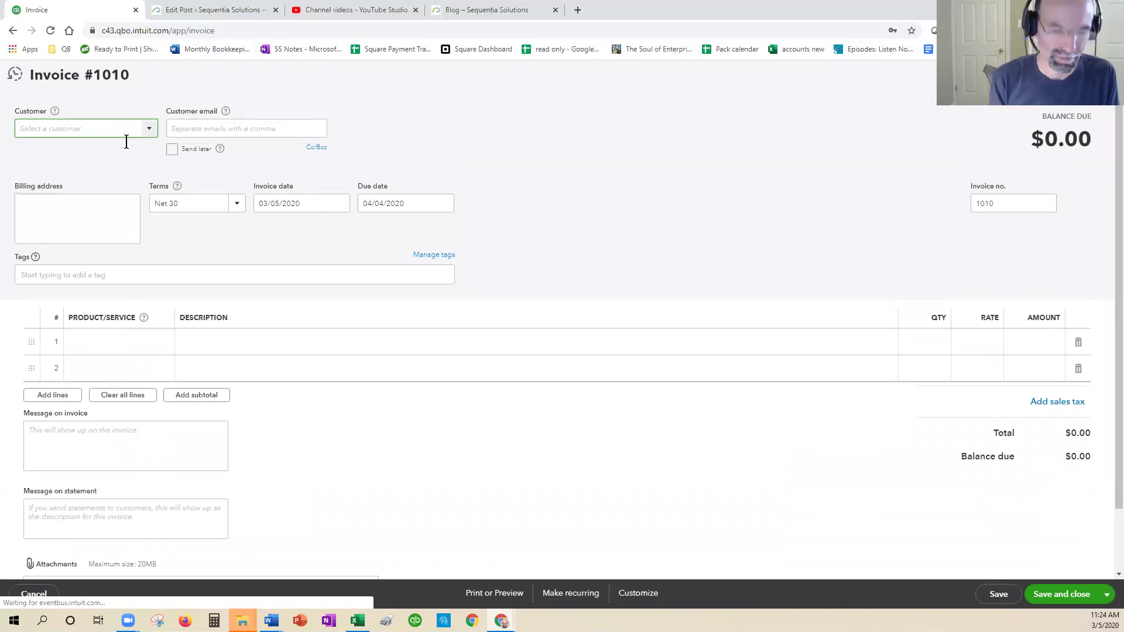
type("On Eagles Wings")
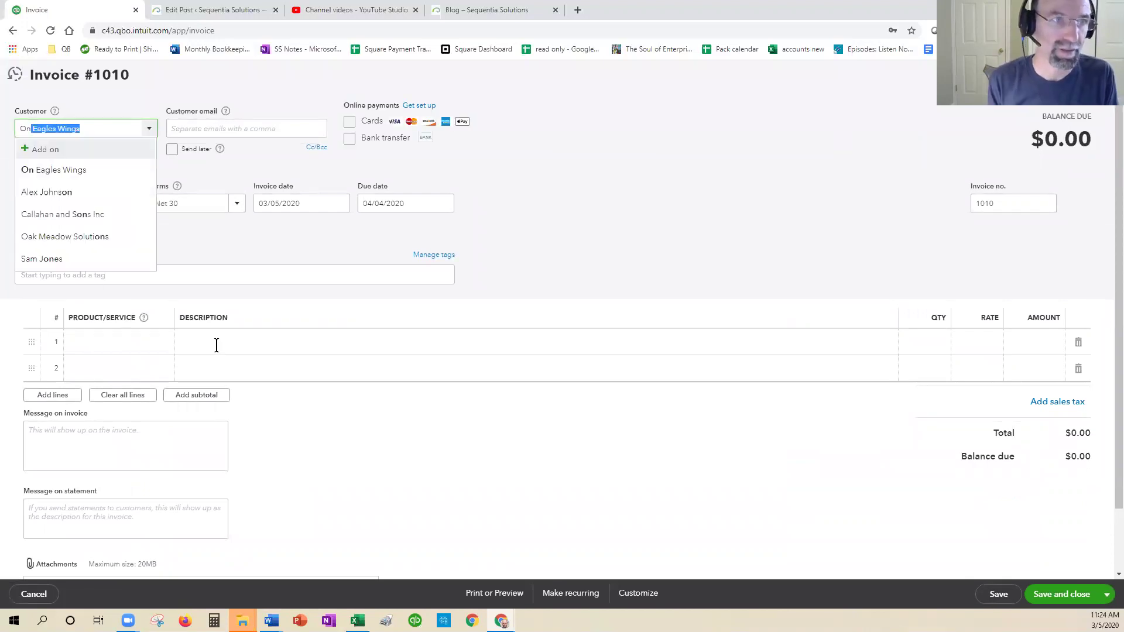
left_click(217, 345)
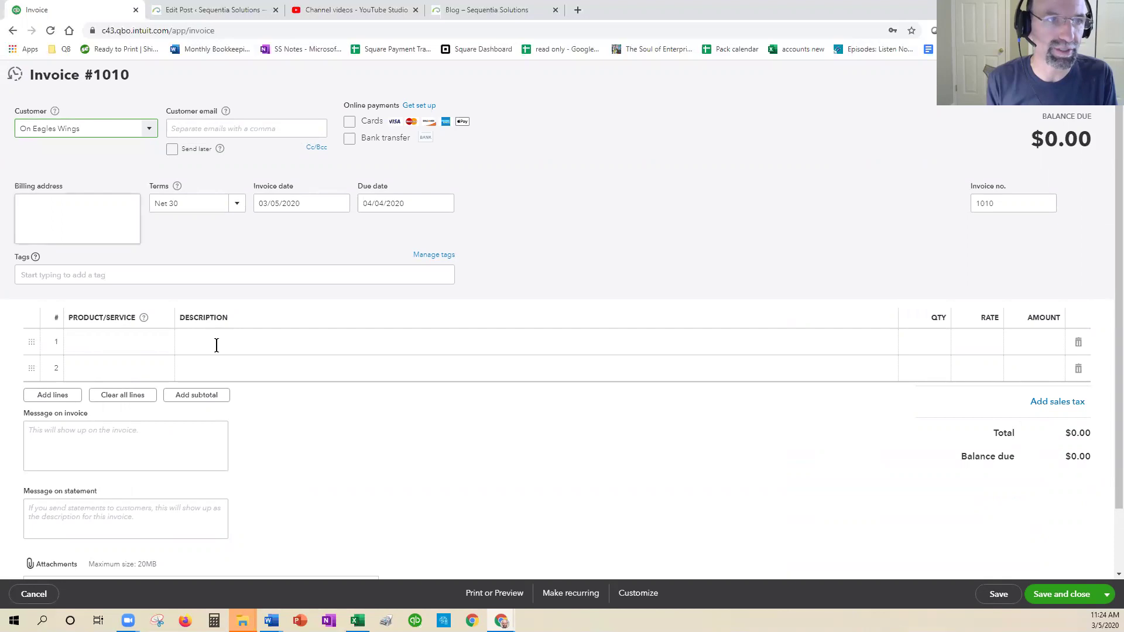
type("Tutoring")
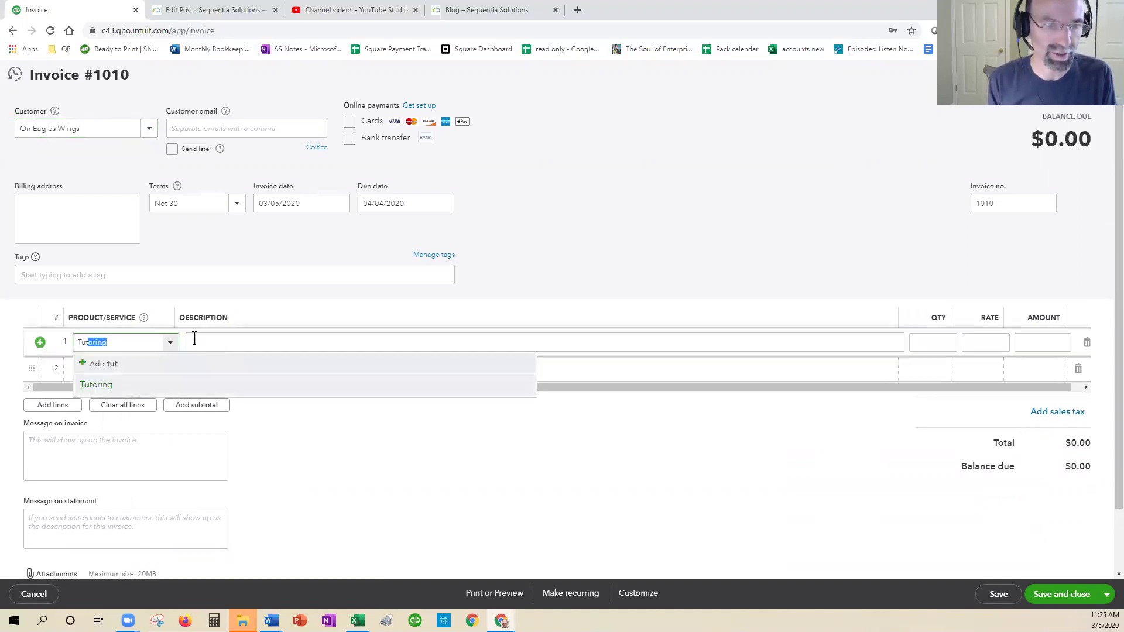
key("Return")
key("Tab")
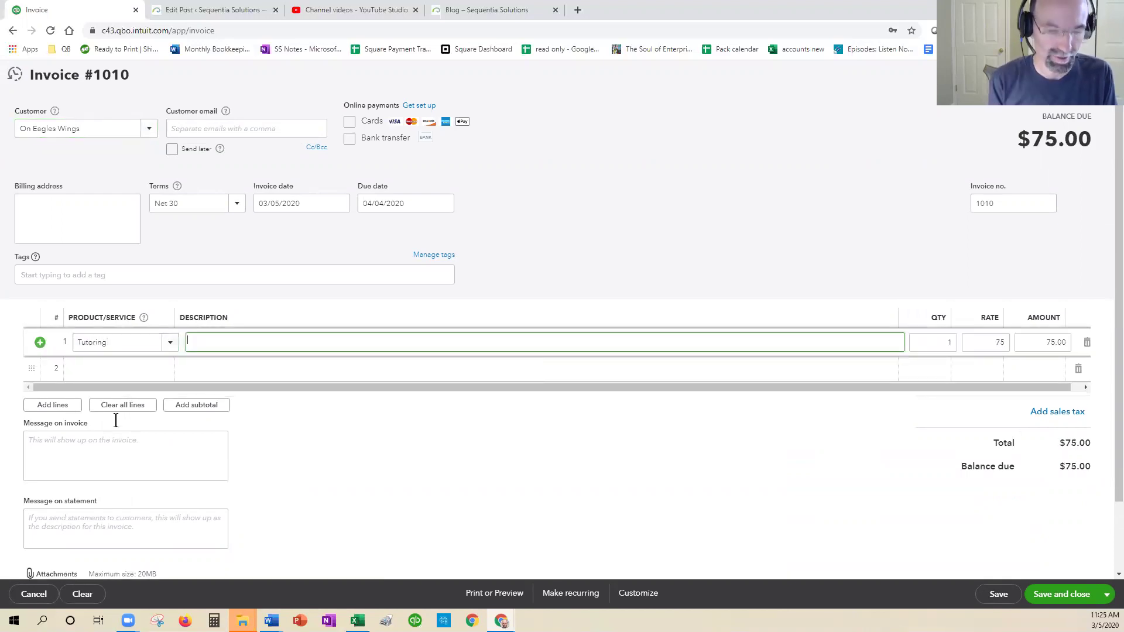
type("Onen")
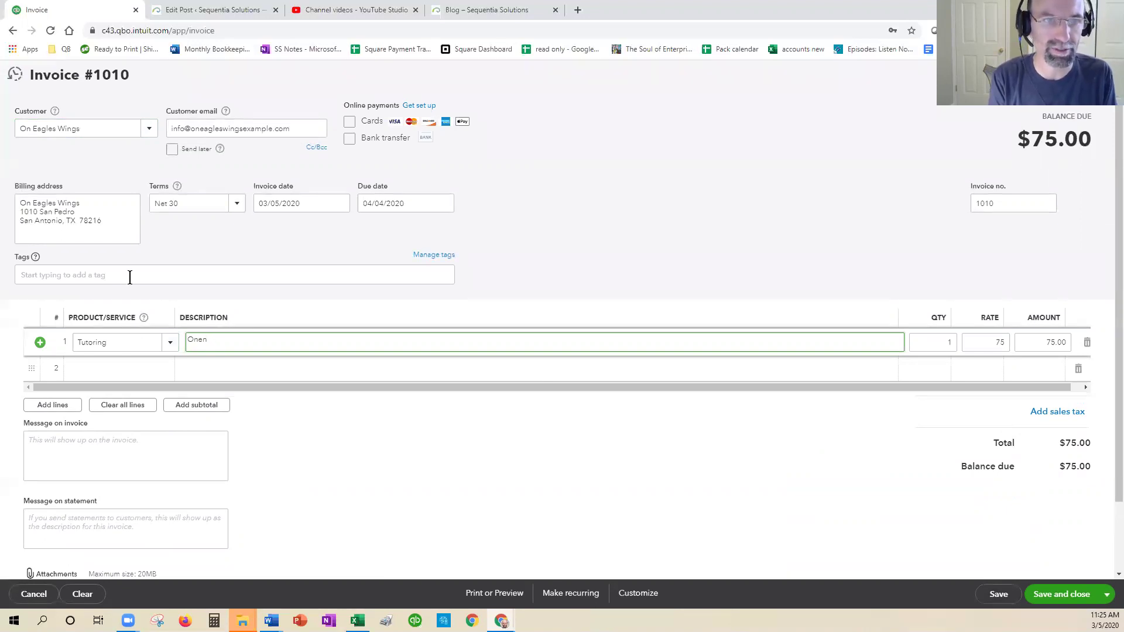
type("ote class")
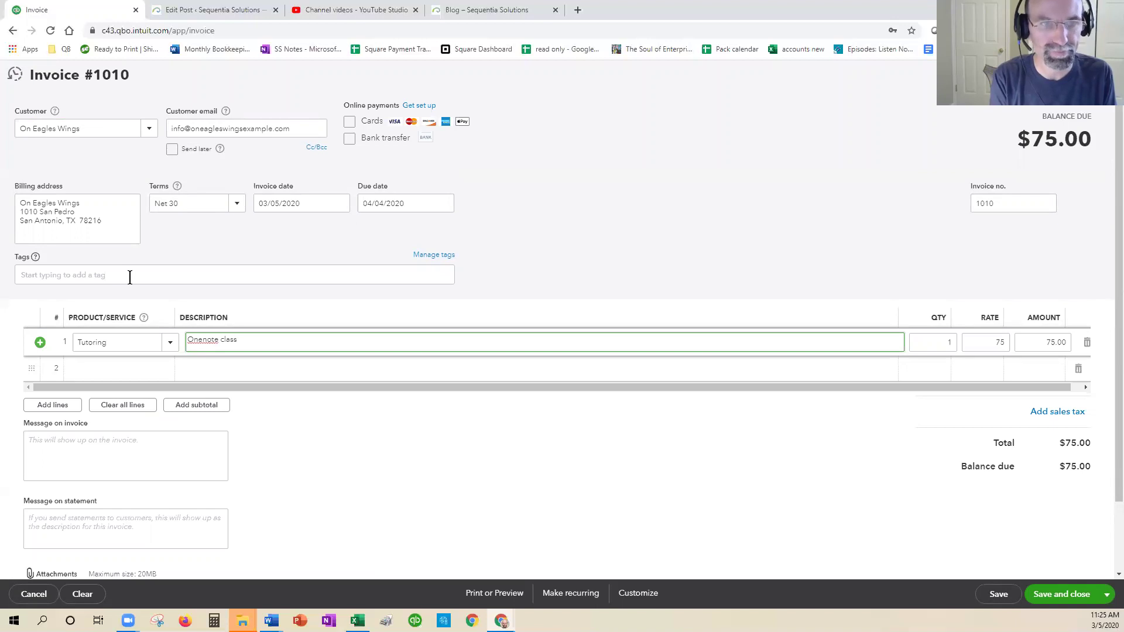
type(" by STeve C")
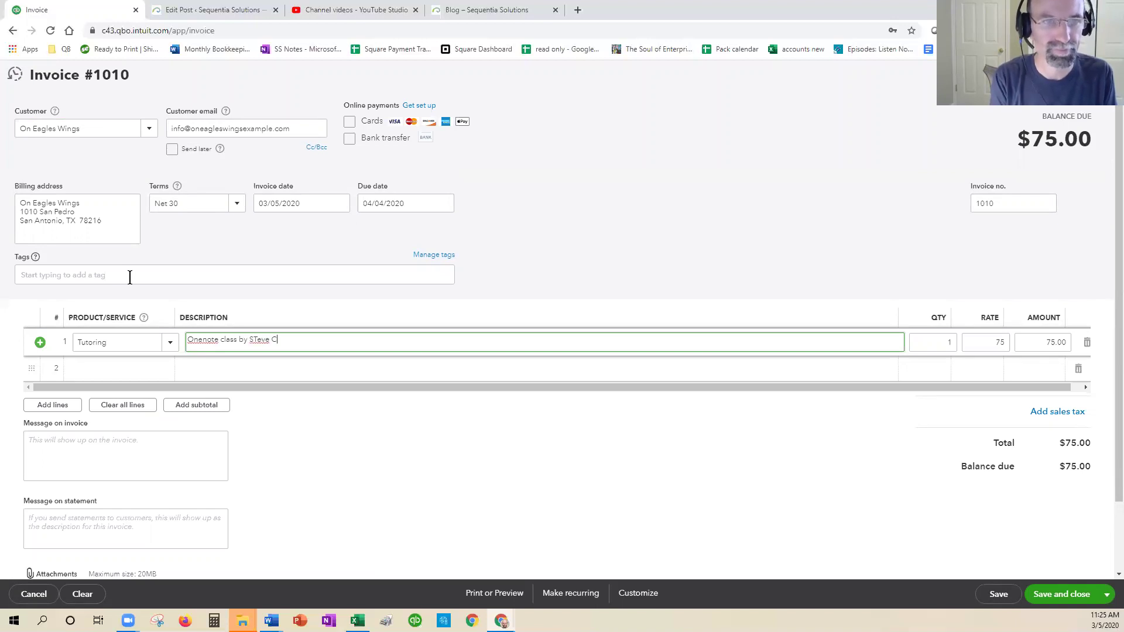
key("Tab")
type("25")
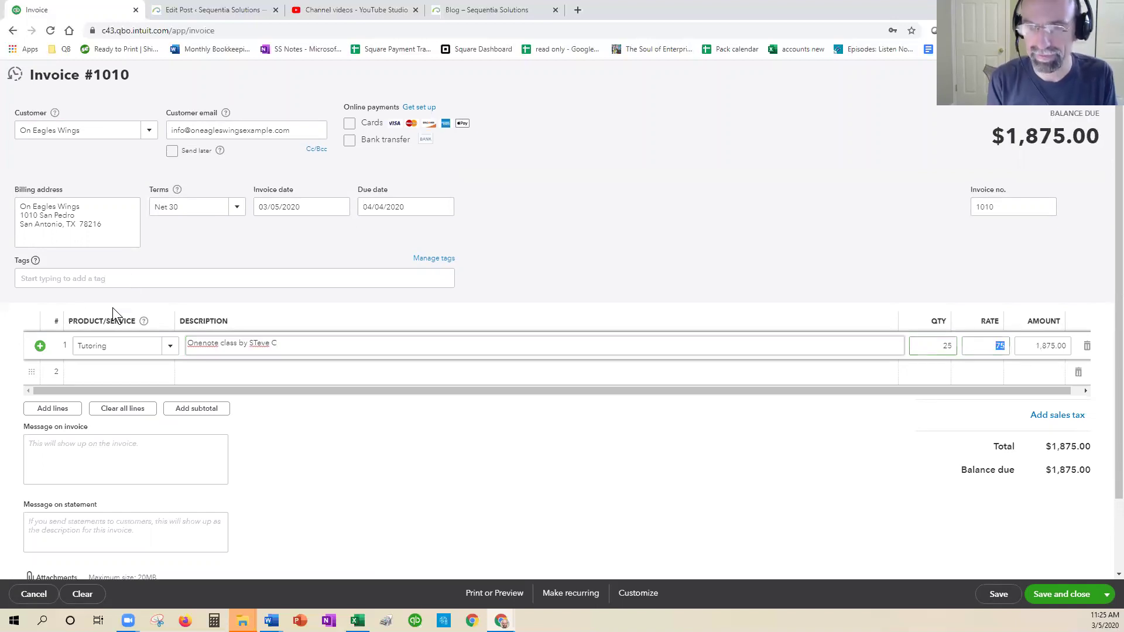
key("Tab")
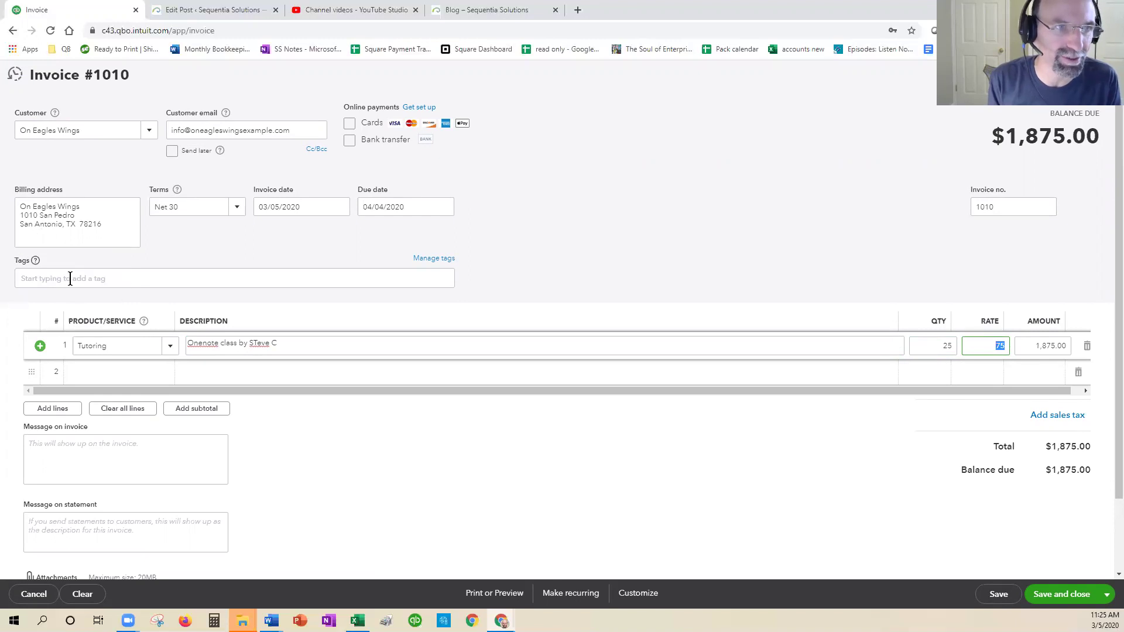
Step: Tag the invoice with Software Training: OneNote, its tutoring instructor, and Location: In person
left_click(70, 278)
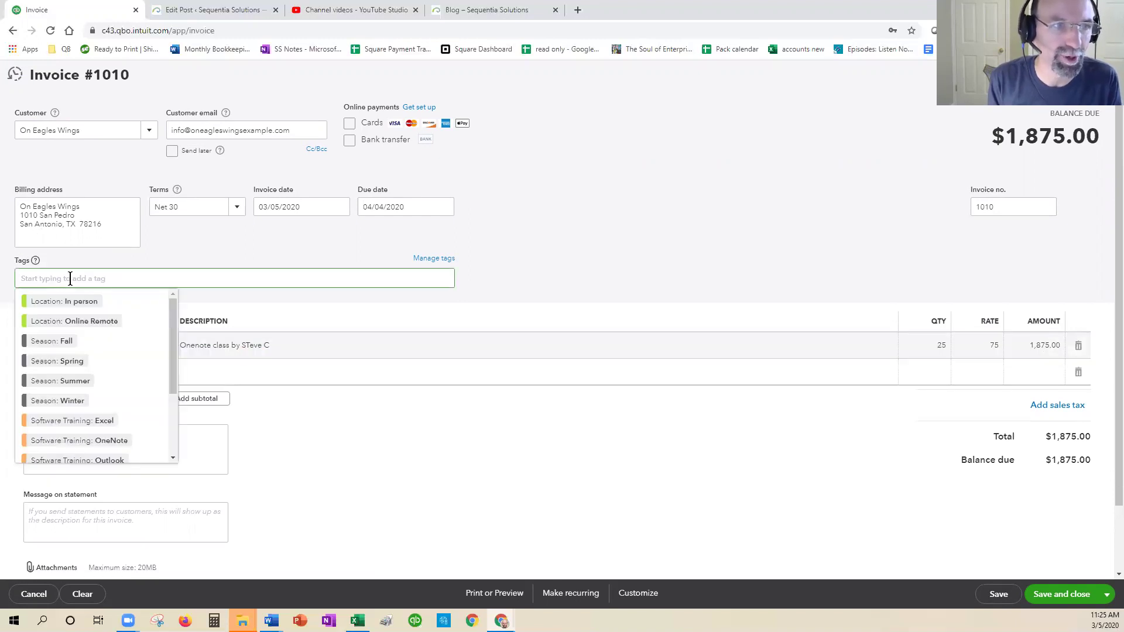
left_click_drag(172, 320, 172, 402)
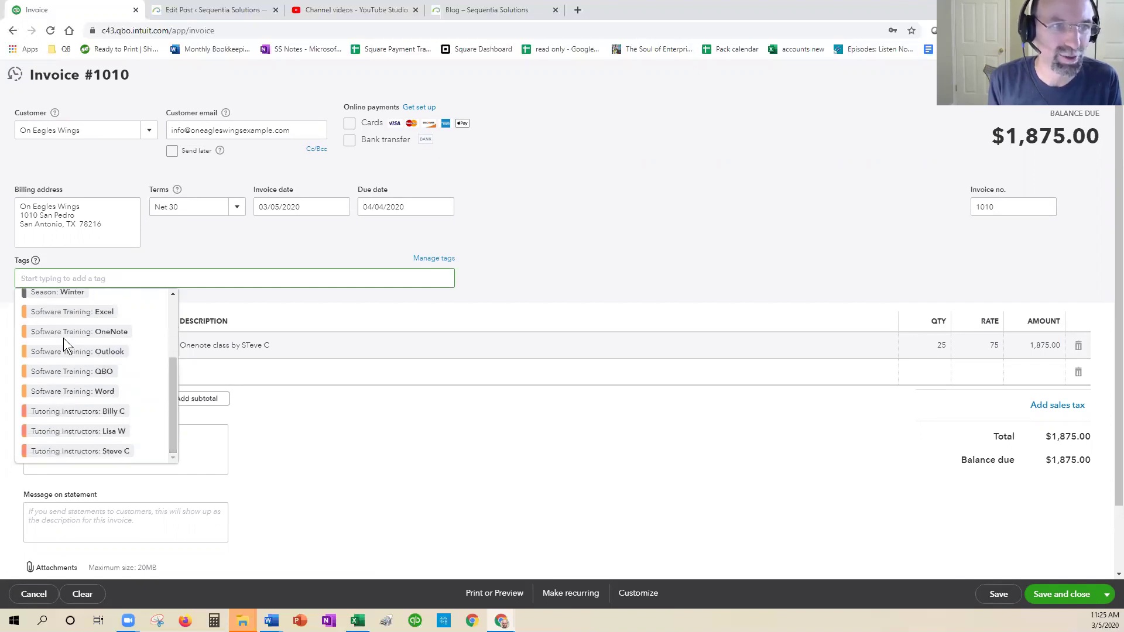
left_click(79, 332)
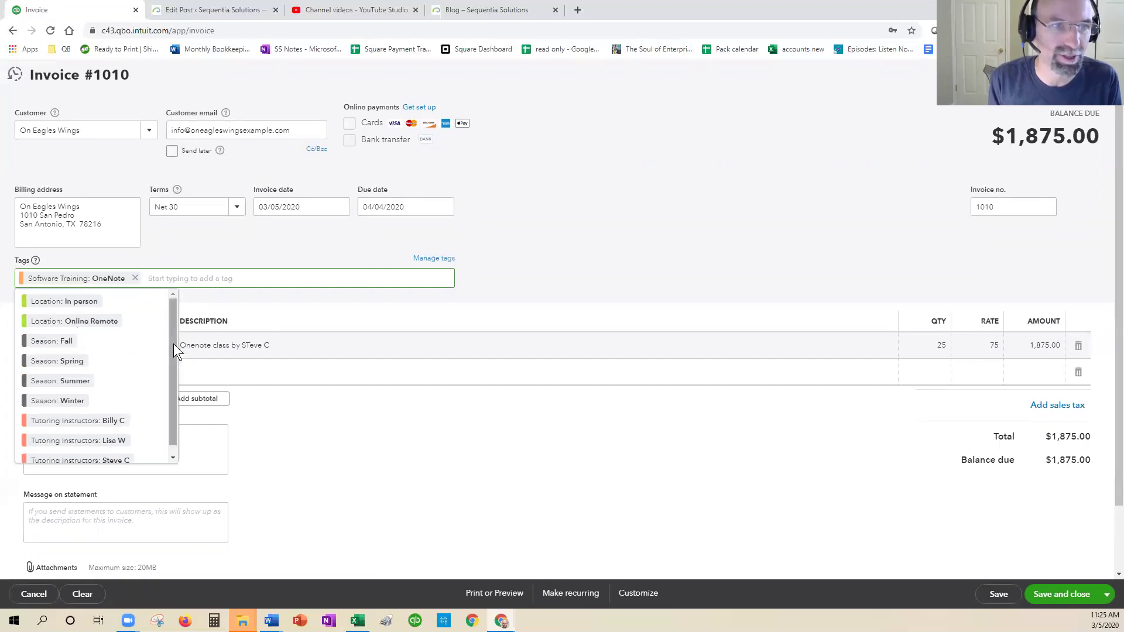
scroll(173, 346, "down", 1)
scroll(173, 320, "up", 1)
scroll(175, 363, "down", 1)
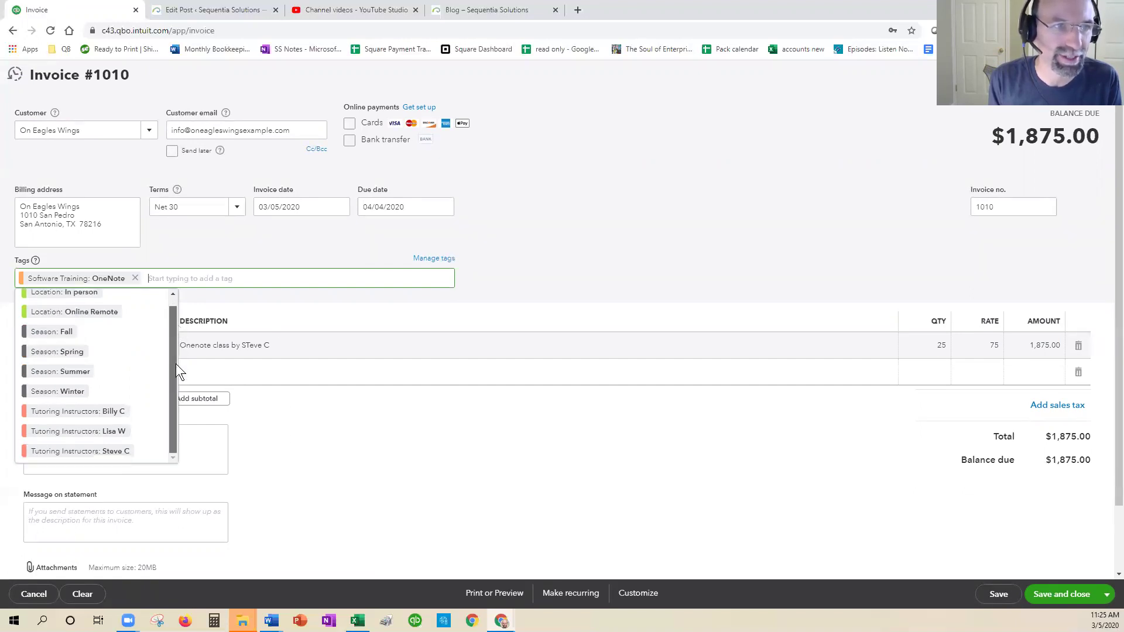
left_click(115, 451)
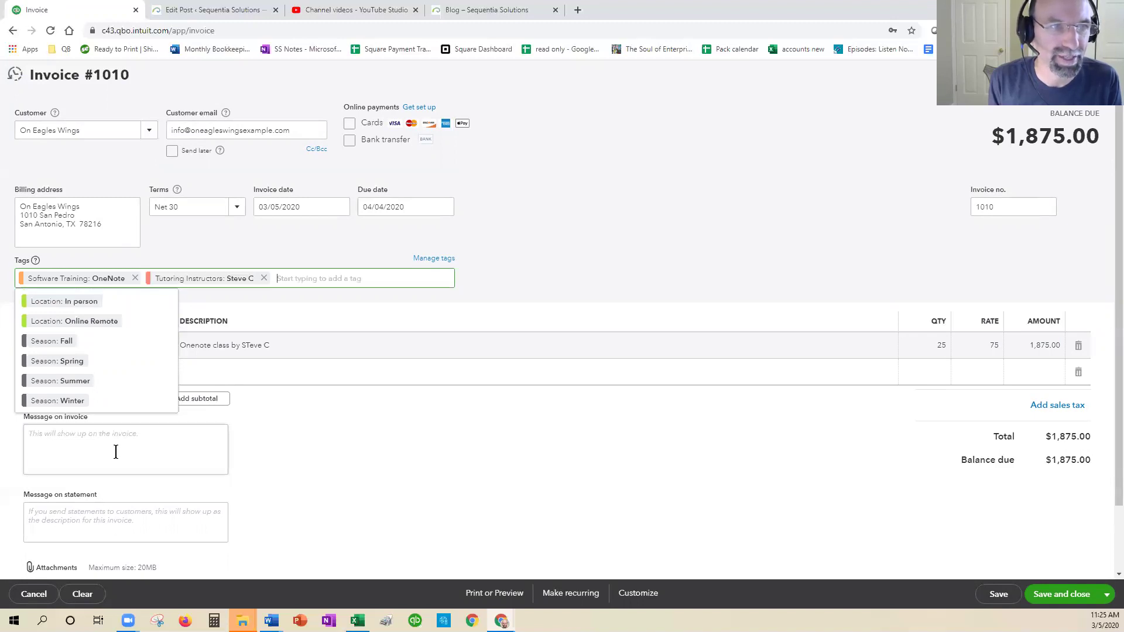
left_click(84, 305)
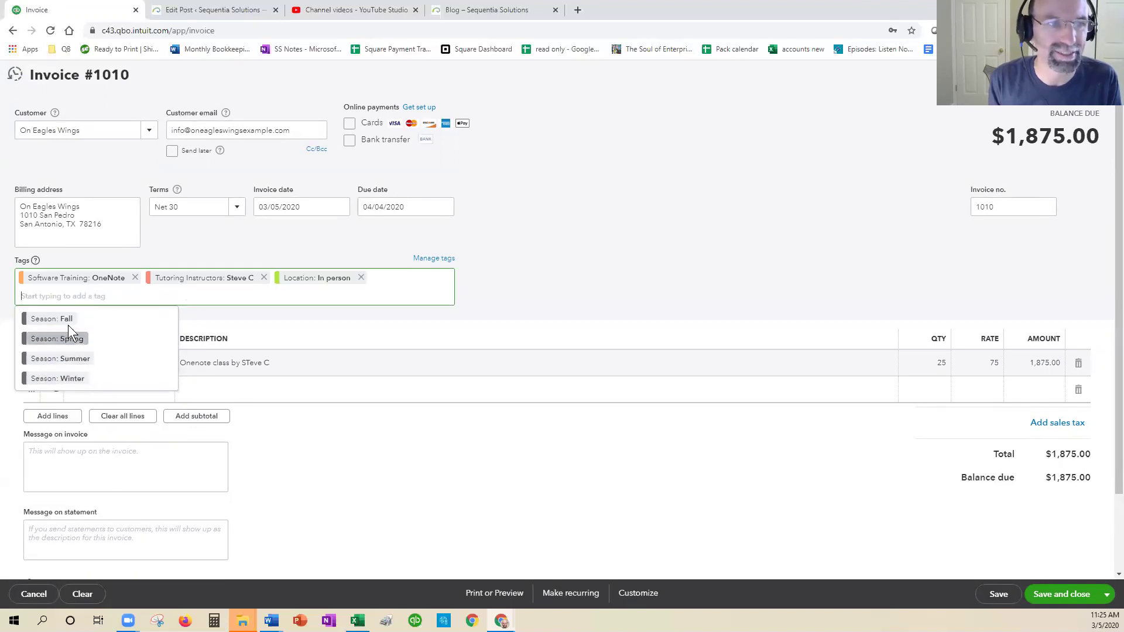
left_click(691, 285)
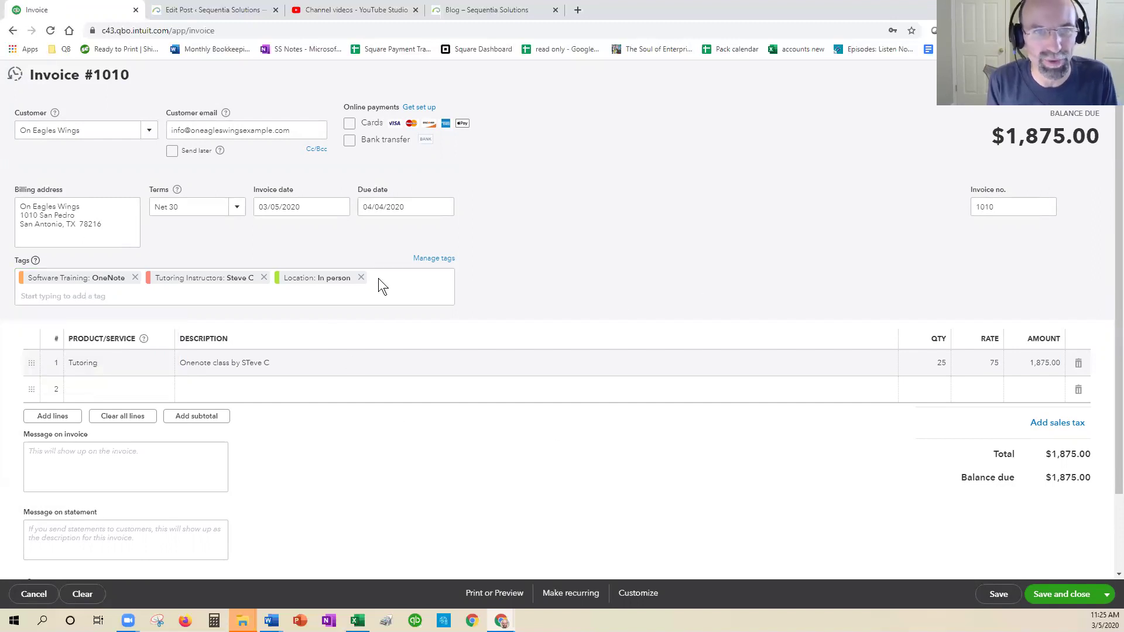
Step: Save invoice #1010 with Save and new (Ctrl+Alt+S)
left_click(273, 297)
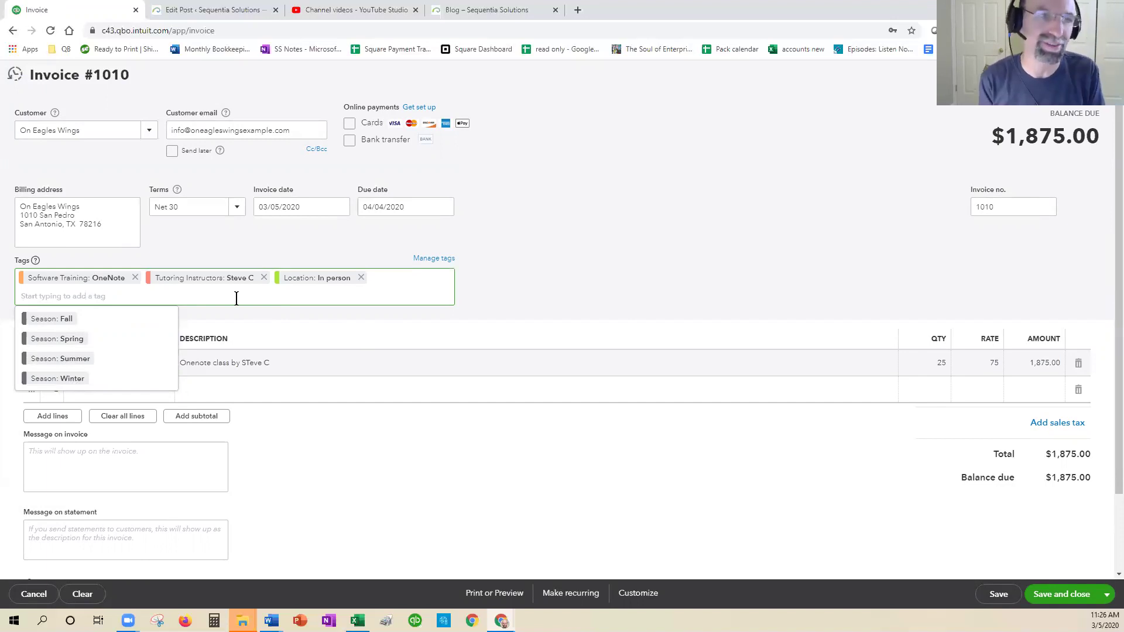
left_click(681, 223)
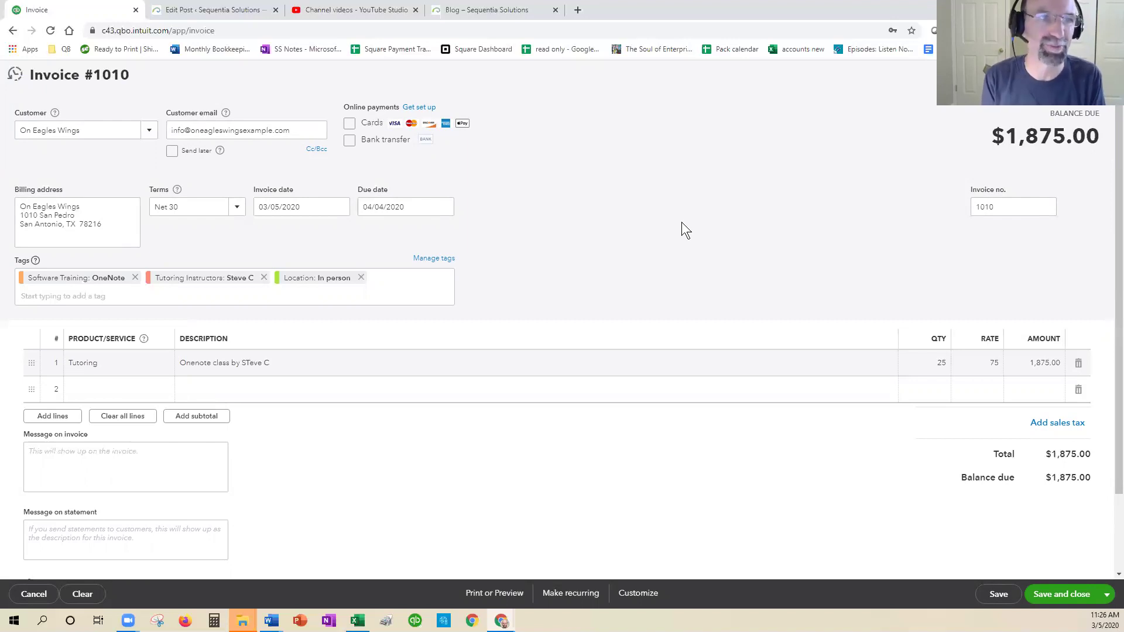
left_click(996, 595)
left_click(997, 594)
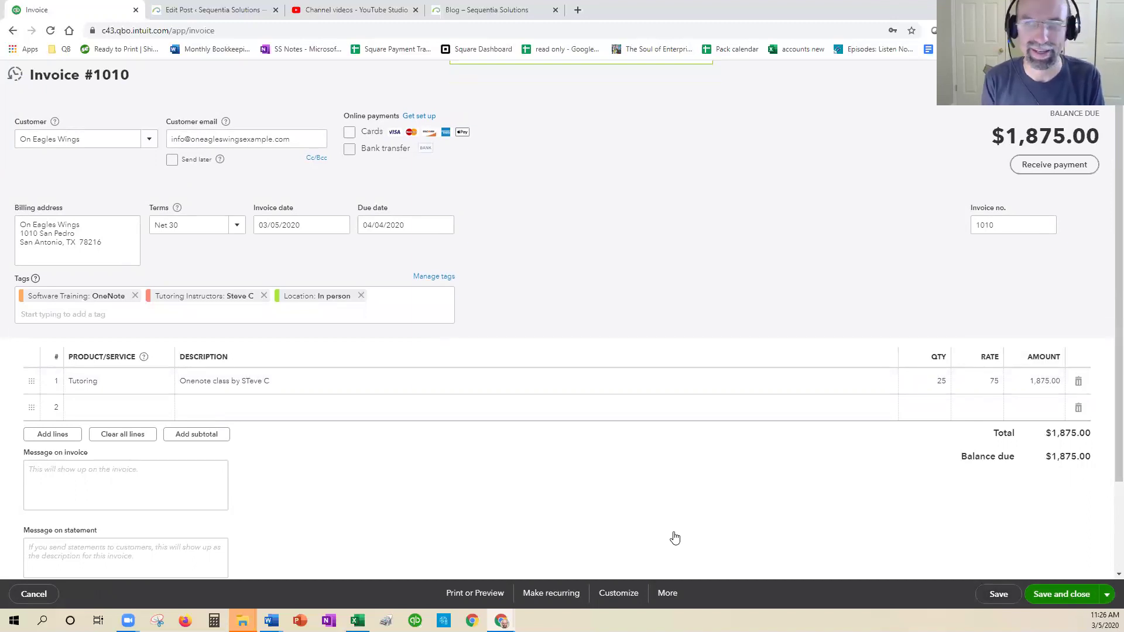
key("ctrl+alt+s")
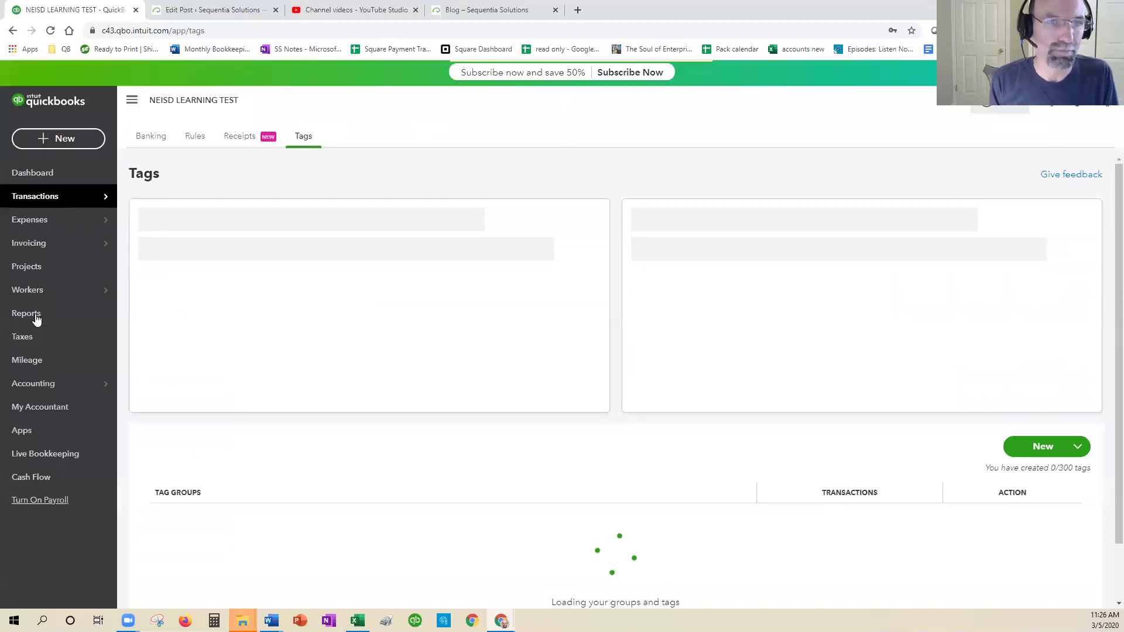
Step: Star Profit and Loss by Tag Group and Transaction List by Tag Group as favourite reports
left_click(36, 319)
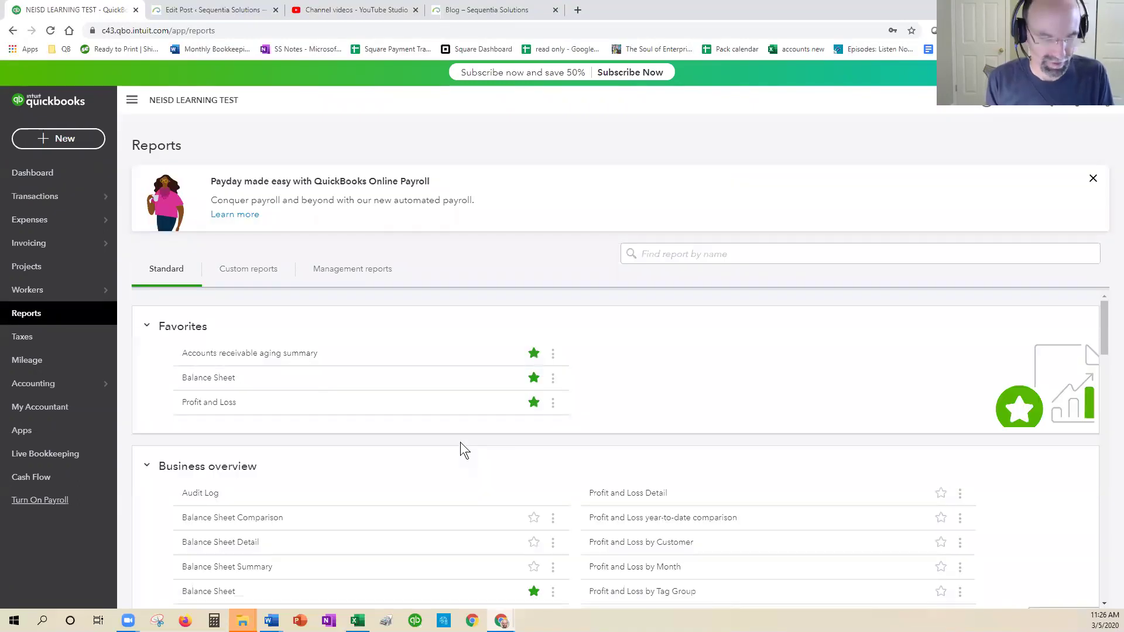
key("ctrl+f")
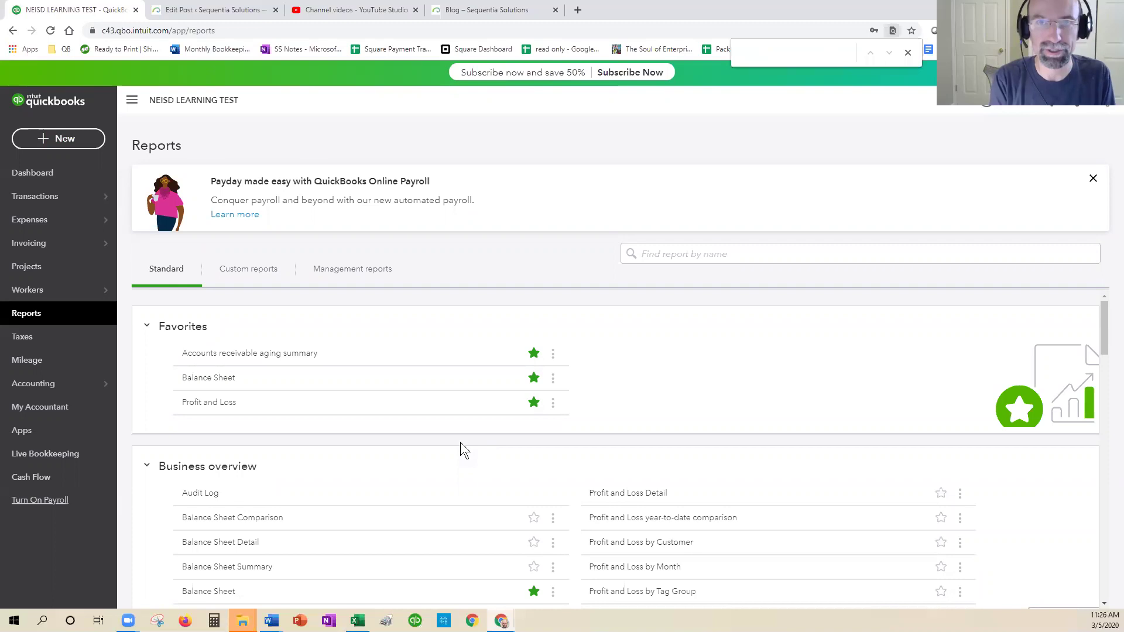
type("tag")
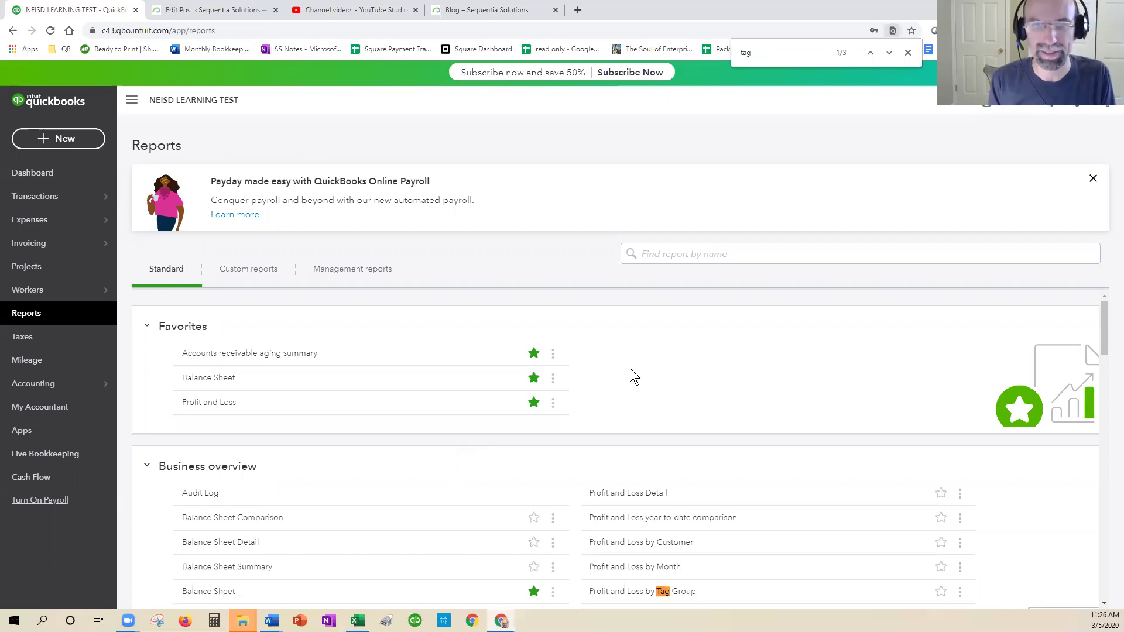
scroll(644, 363, "down", 4)
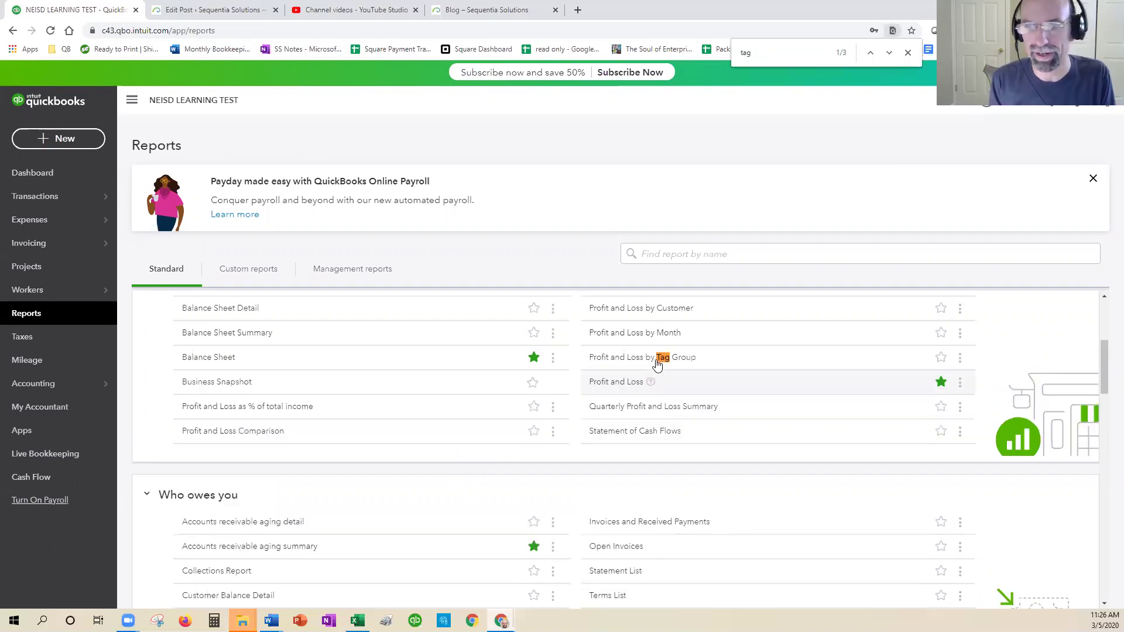
left_click(941, 358)
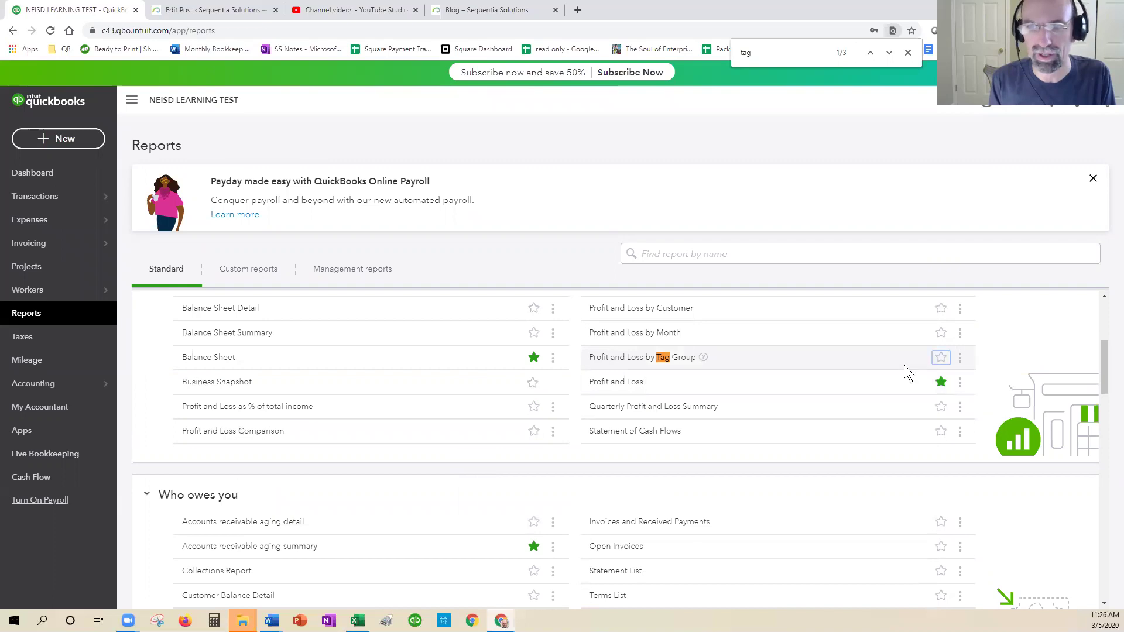
scroll(725, 412, "down", 5)
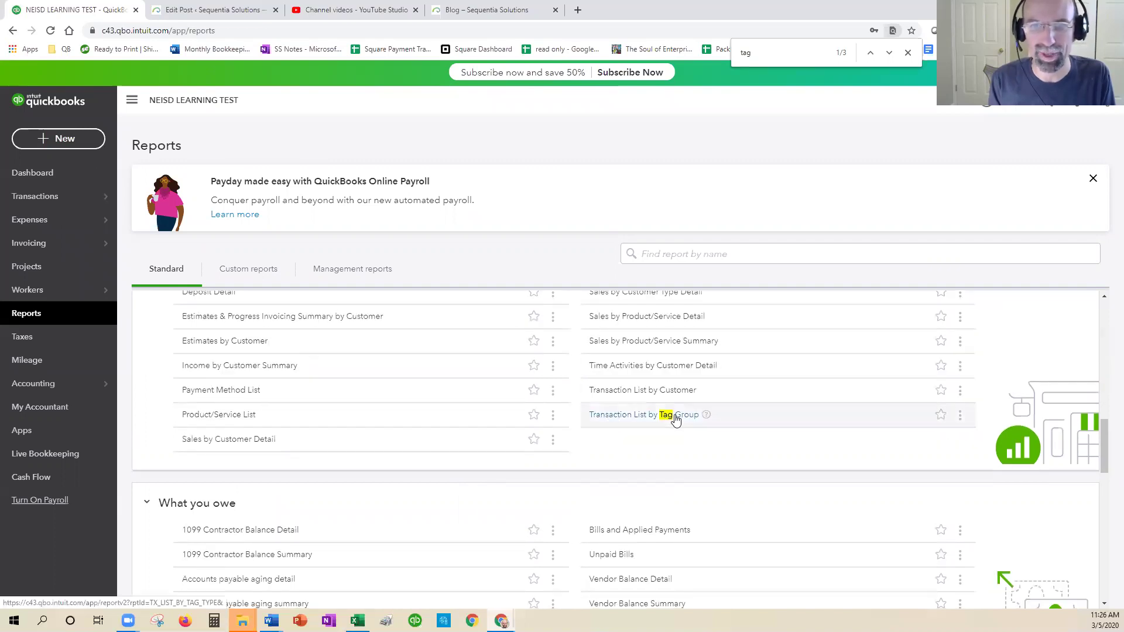
left_click(940, 416)
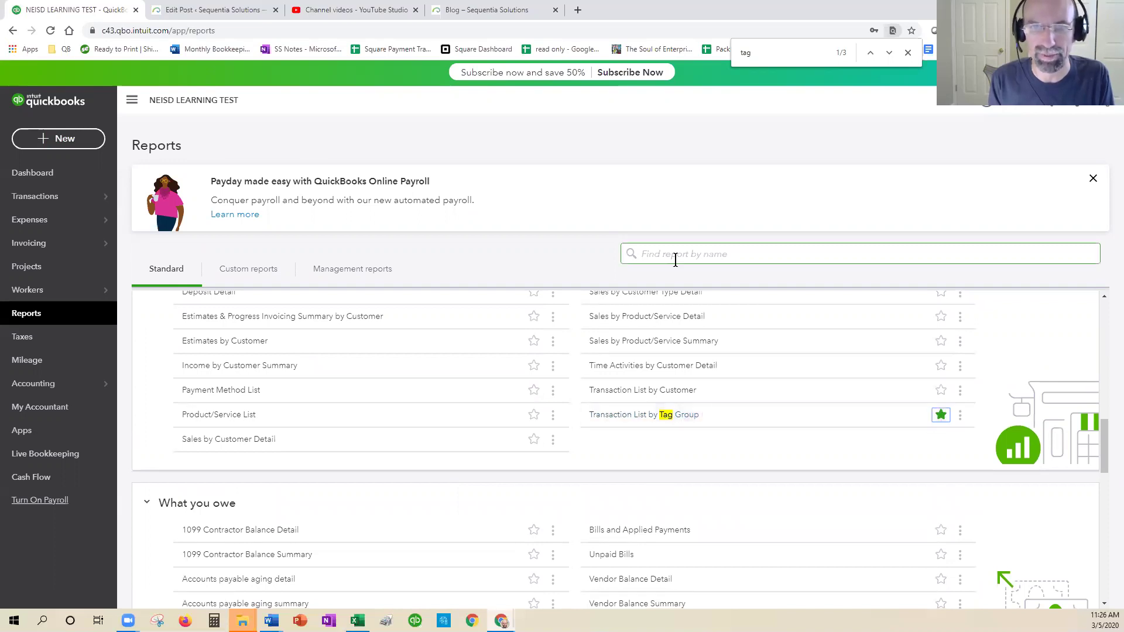
Step: Search reports by name for 'tag' to check the matching reports
left_click(675, 260)
type("tag")
key("Down")
key("Down")
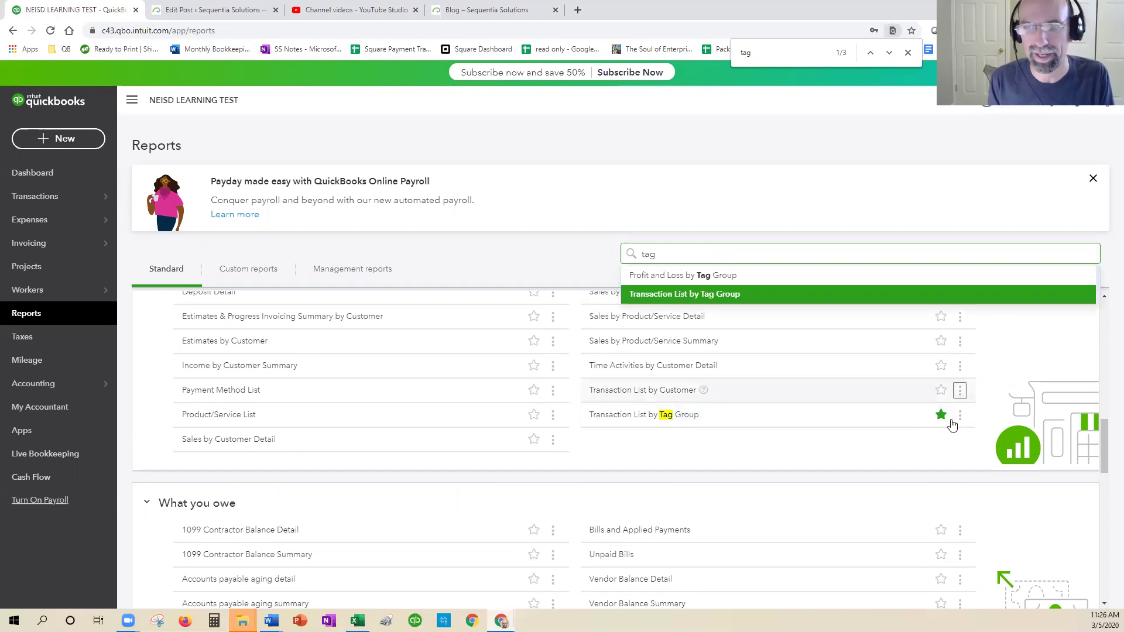
scroll(283, 433, "up", 10)
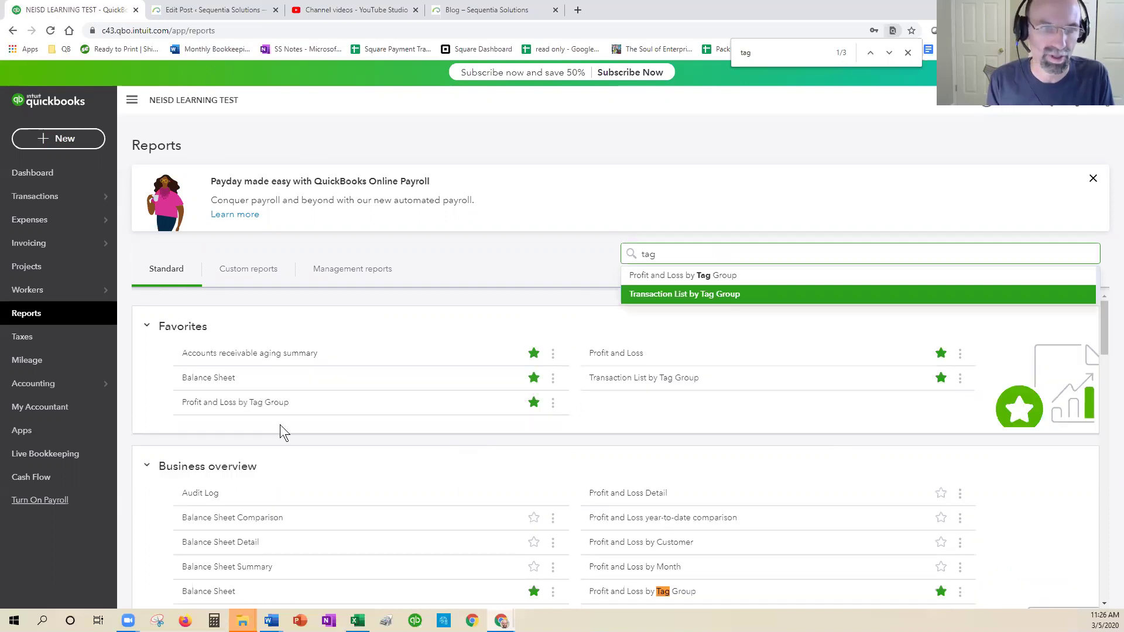
left_click(617, 441)
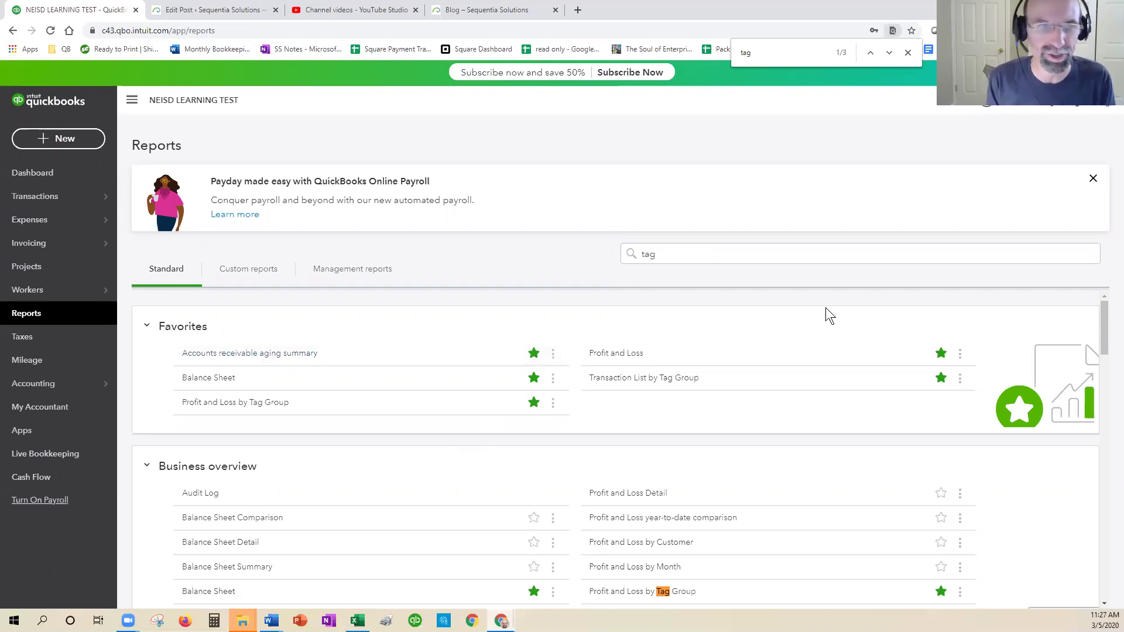
Step: Run Profit and Loss by Tag Group for all dates with the Tags filter set to (Select all)
left_click(244, 403)
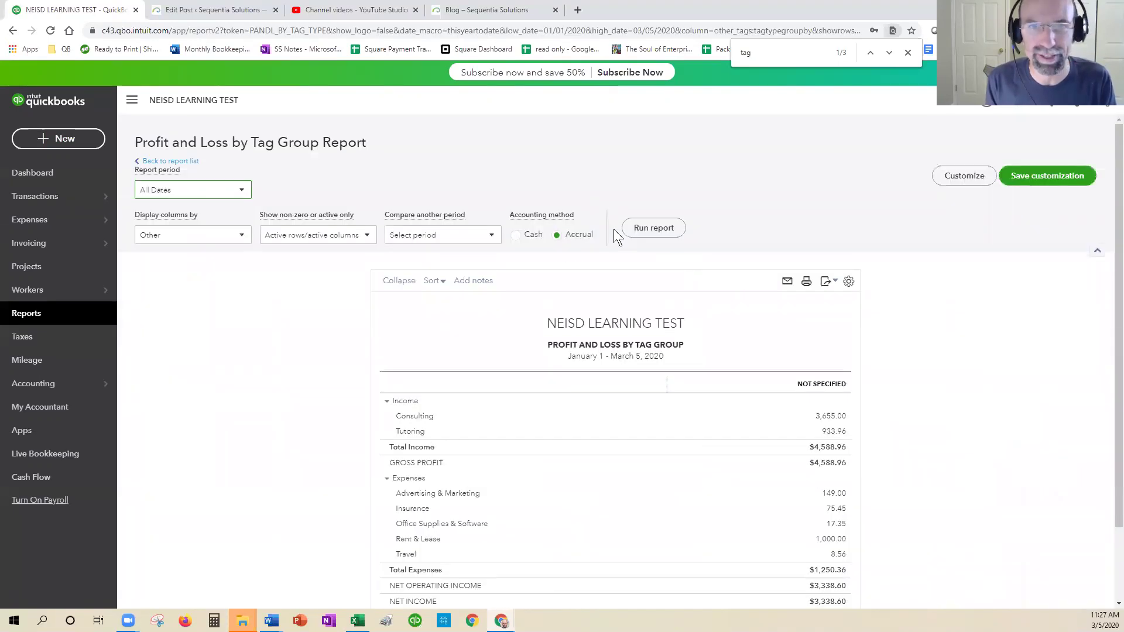
left_click(635, 233)
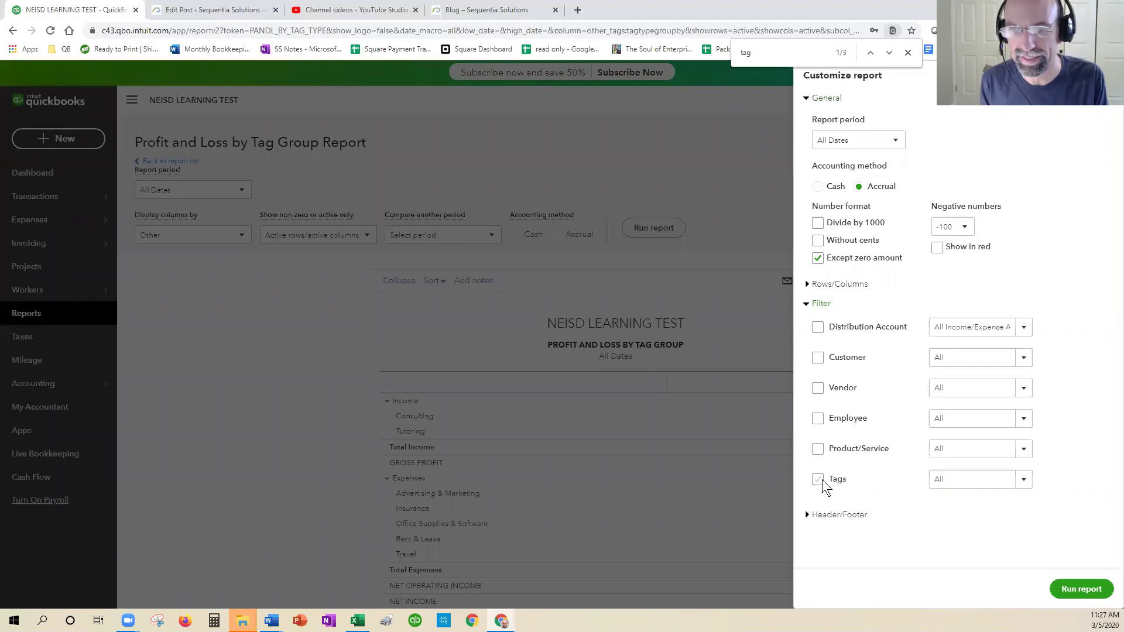
left_click(818, 479)
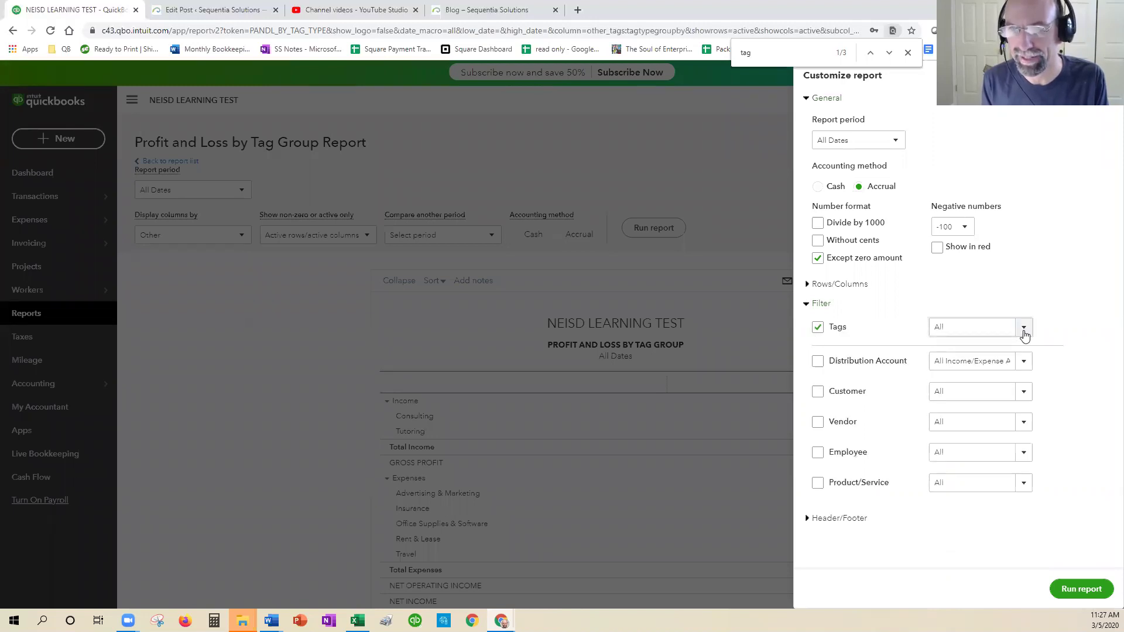
scroll(1062, 412, "down", 1)
scroll(960, 398, "down", 1)
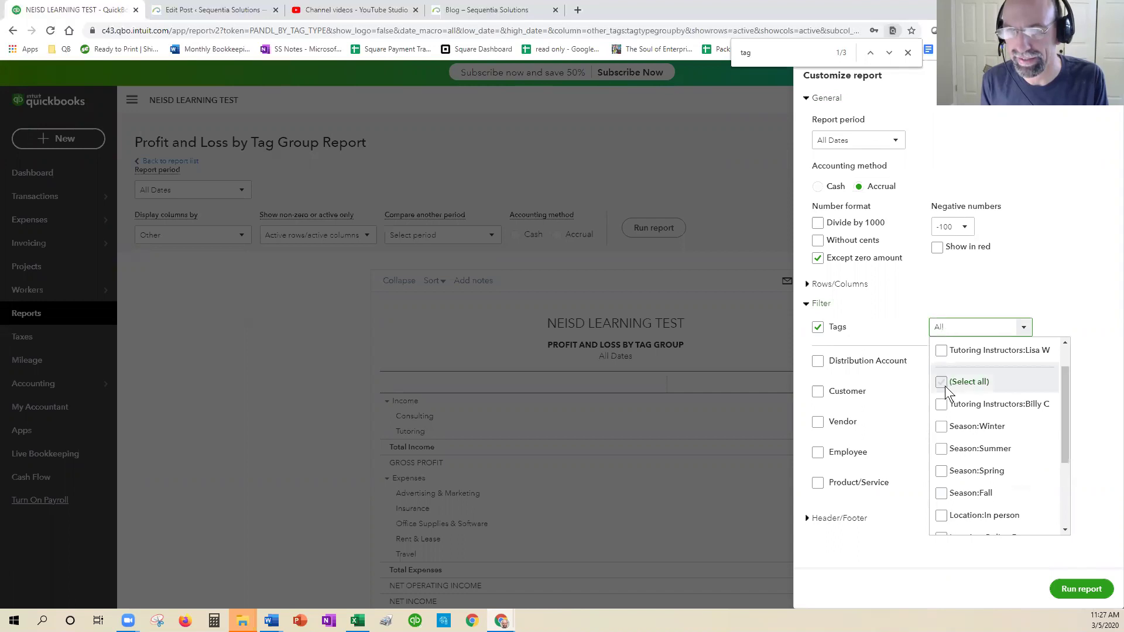
left_click(942, 385)
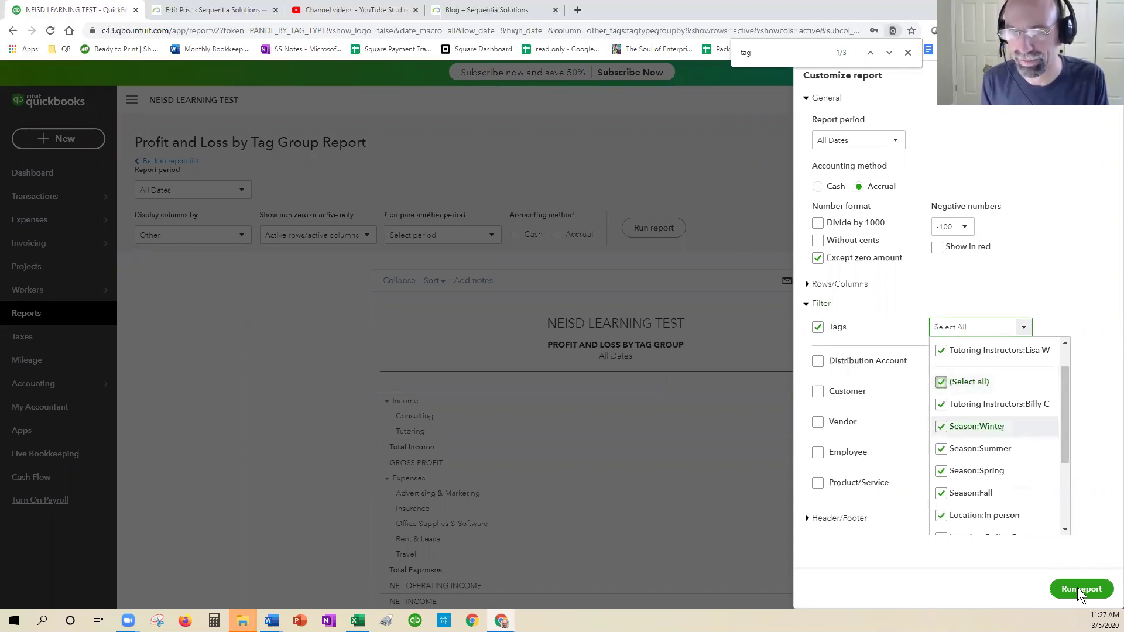
left_click(963, 183)
left_click(225, 237)
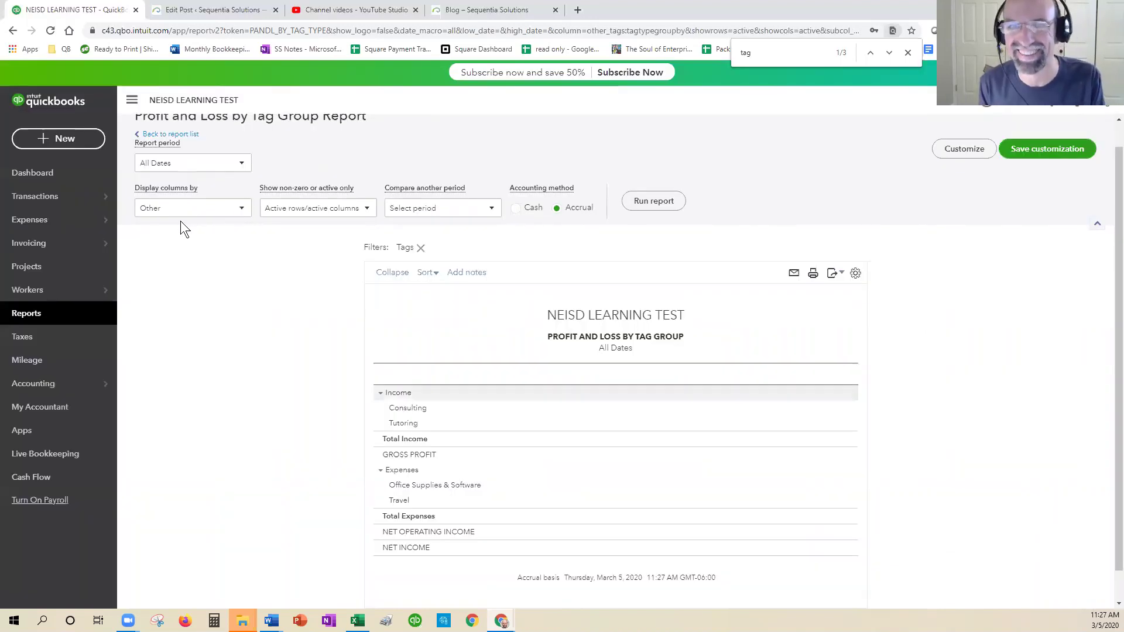
scroll(180, 221, "up", 1)
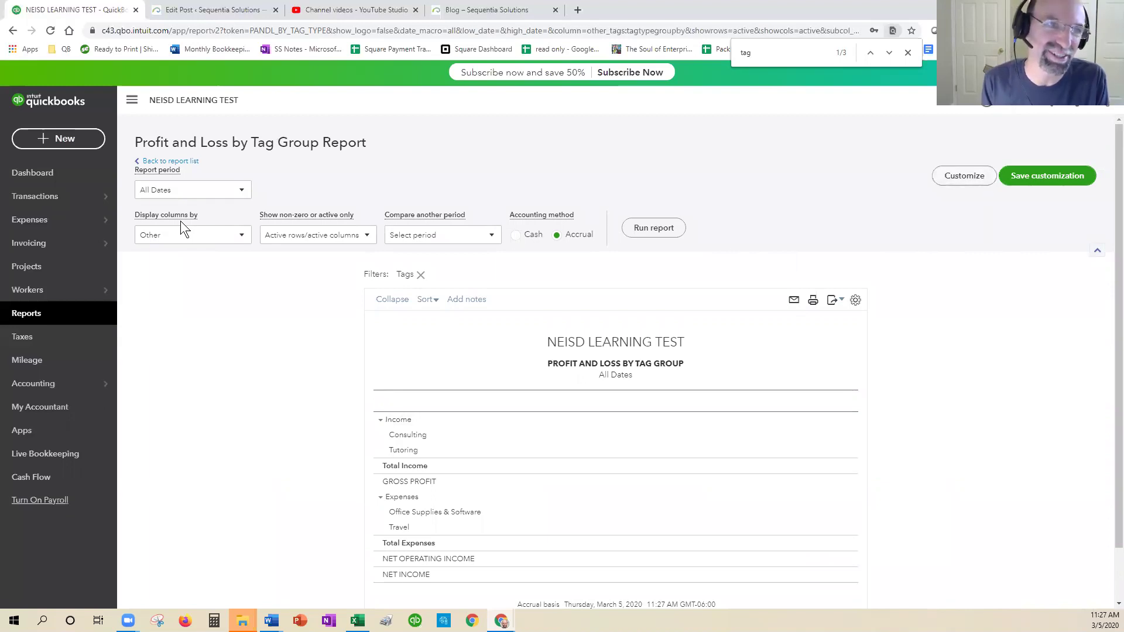
left_click(181, 235)
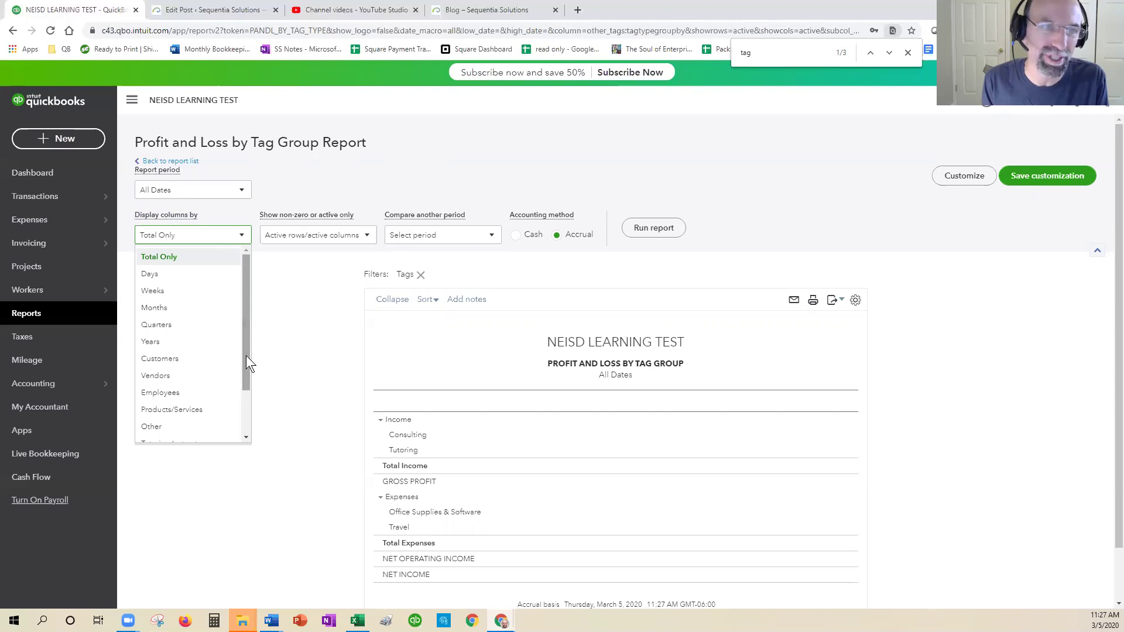
Step: Rerun the report by Tutoring Instructors columns, netting $1,875.00, $4,533.00 and $1,679.42
scroll(243, 380, "down", 2)
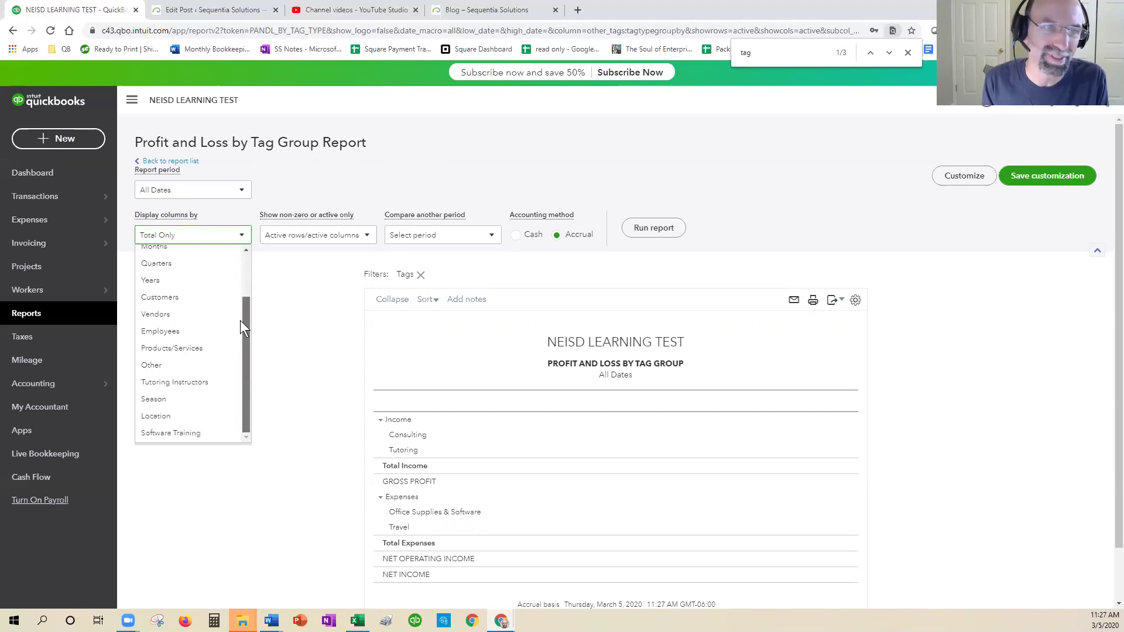
scroll(236, 374, "up", 2)
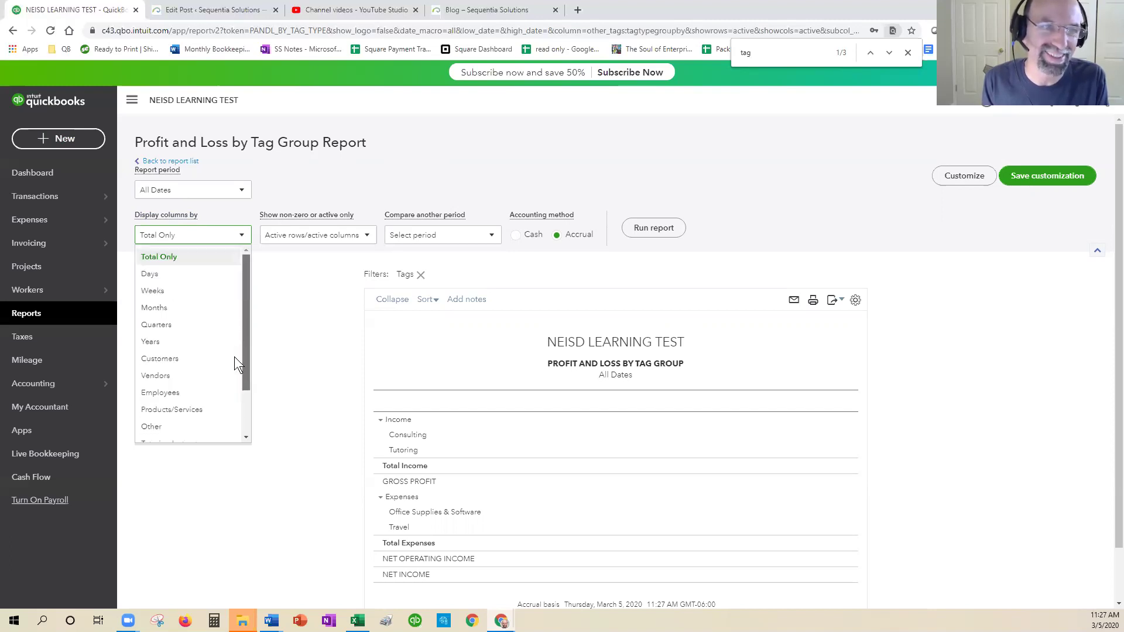
scroll(193, 381, "down", 2)
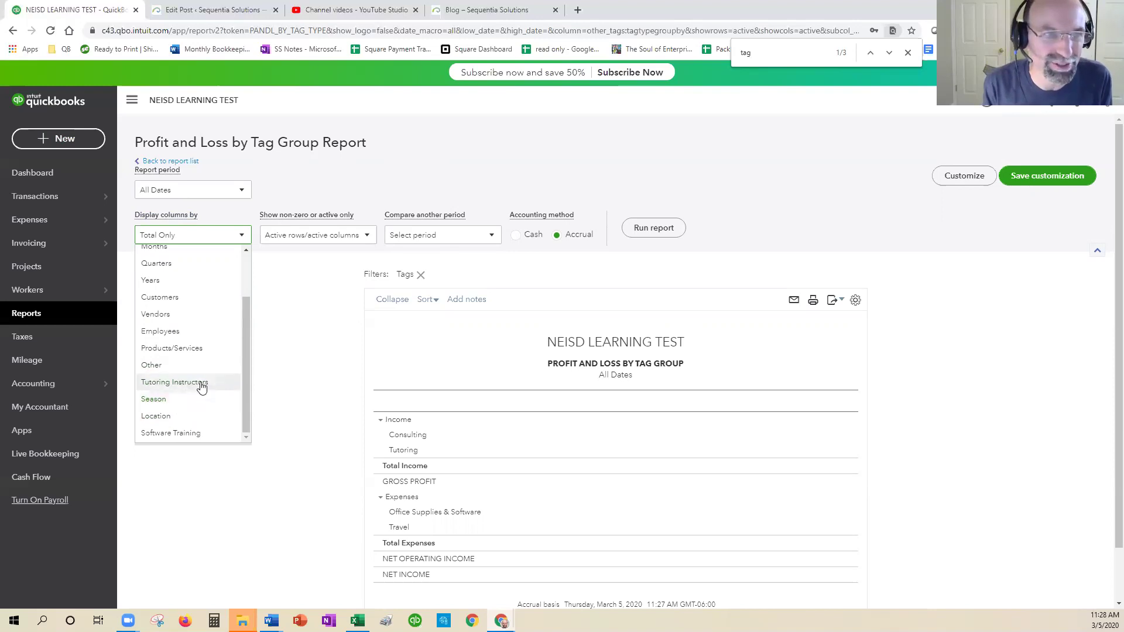
left_click(174, 382)
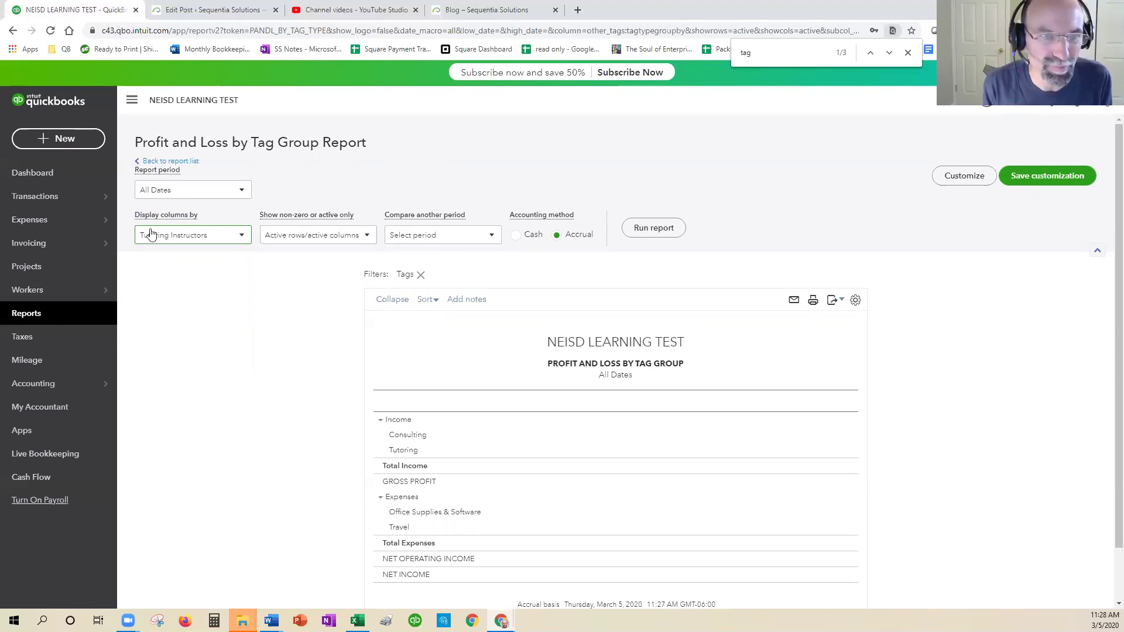
left_click(649, 228)
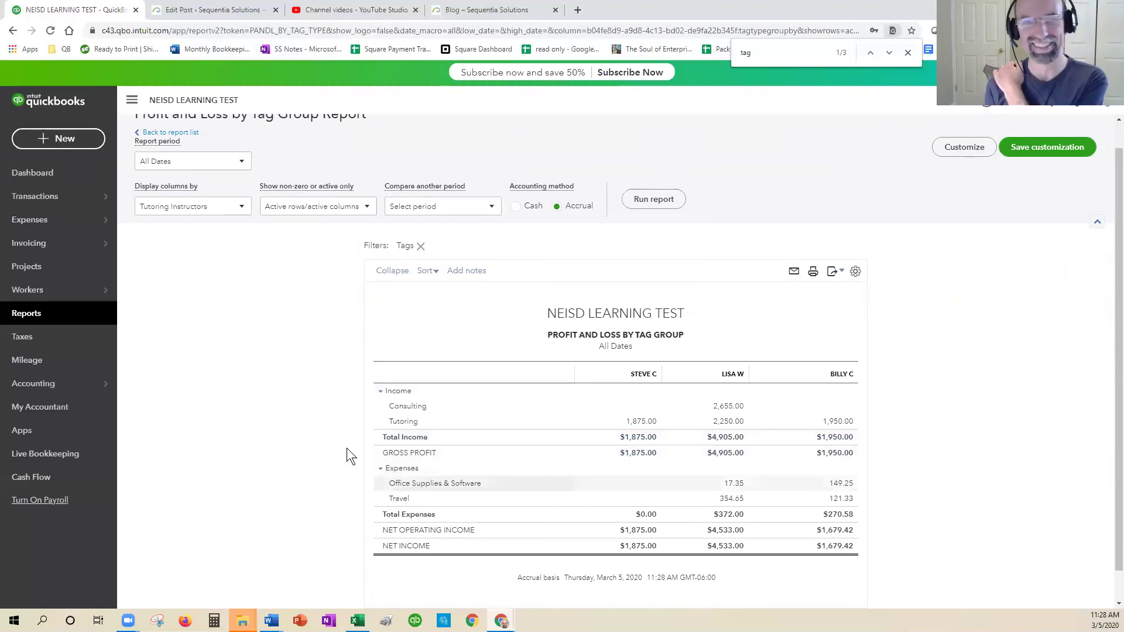
Step: Uncheck one Tutoring Instructors tag in the Tags filter and rerun, leaving $1,875.00 and $4,533.00 columns
left_click(974, 150)
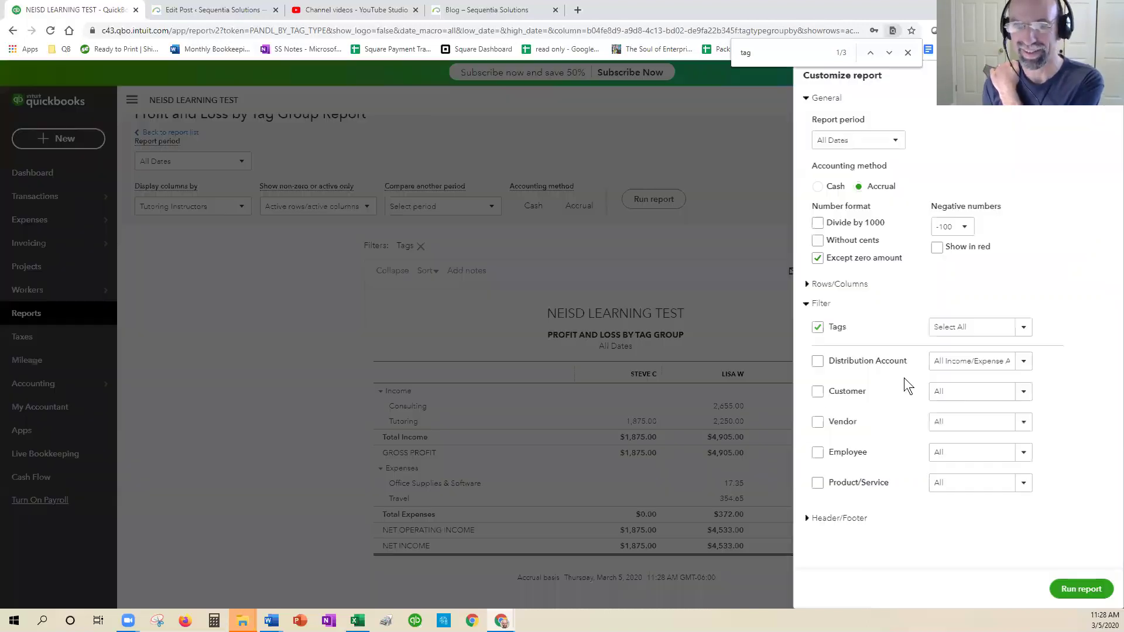
left_click(1023, 327)
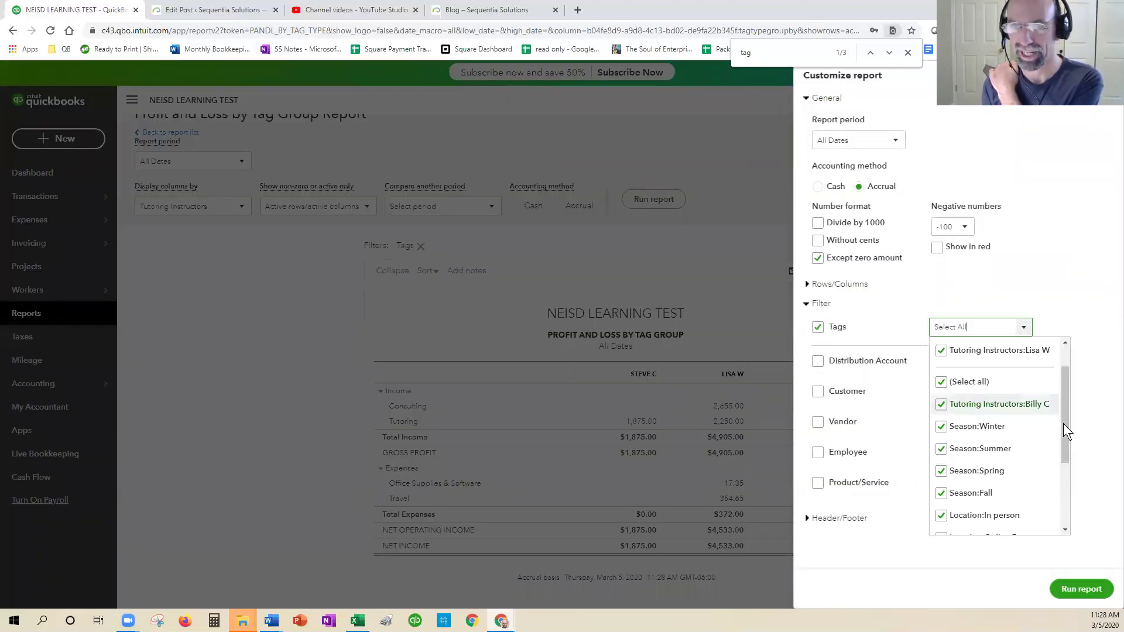
mouse_move(1063, 423)
left_mouse_down()
mouse_move(1058, 479)
mouse_move(1065, 401)
left_mouse_up()
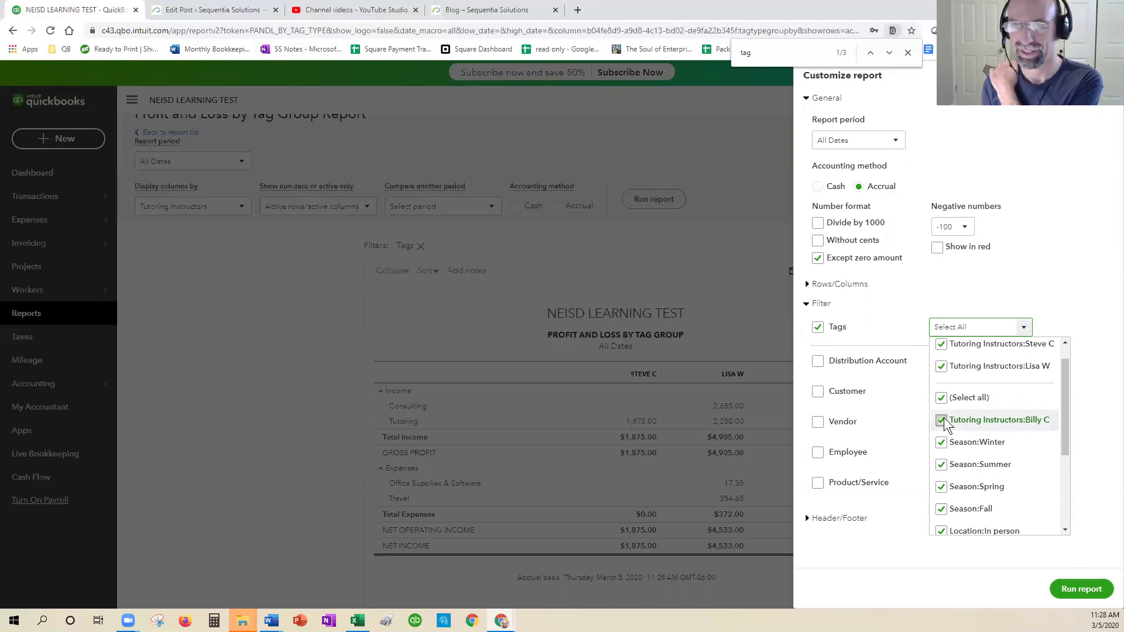
left_click_drag(1063, 409, 1062, 378)
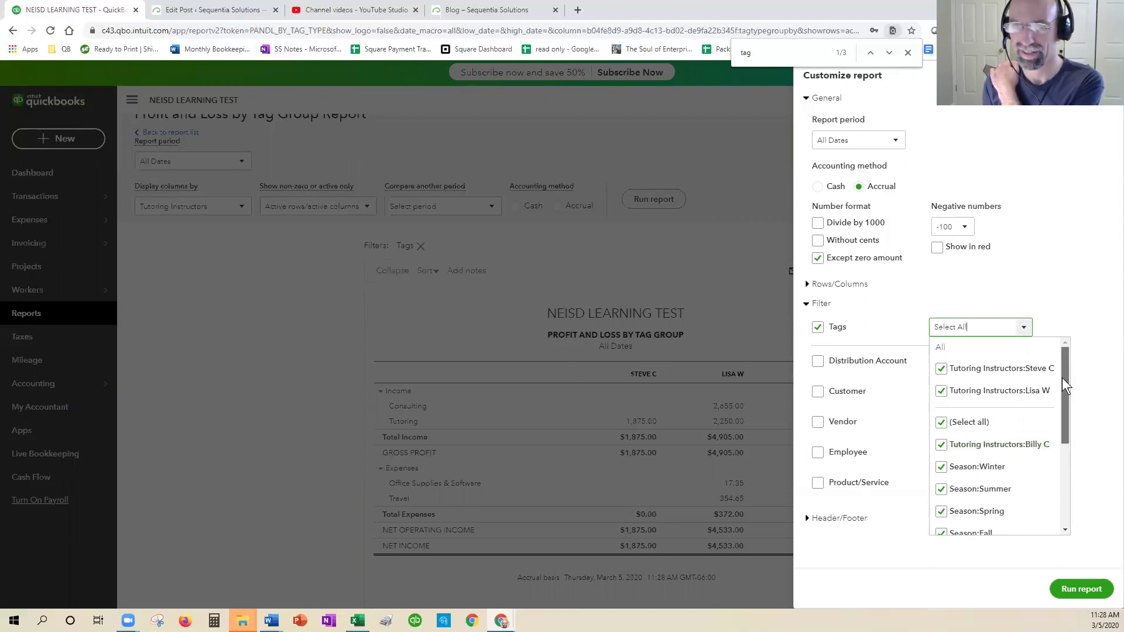
left_click(940, 445)
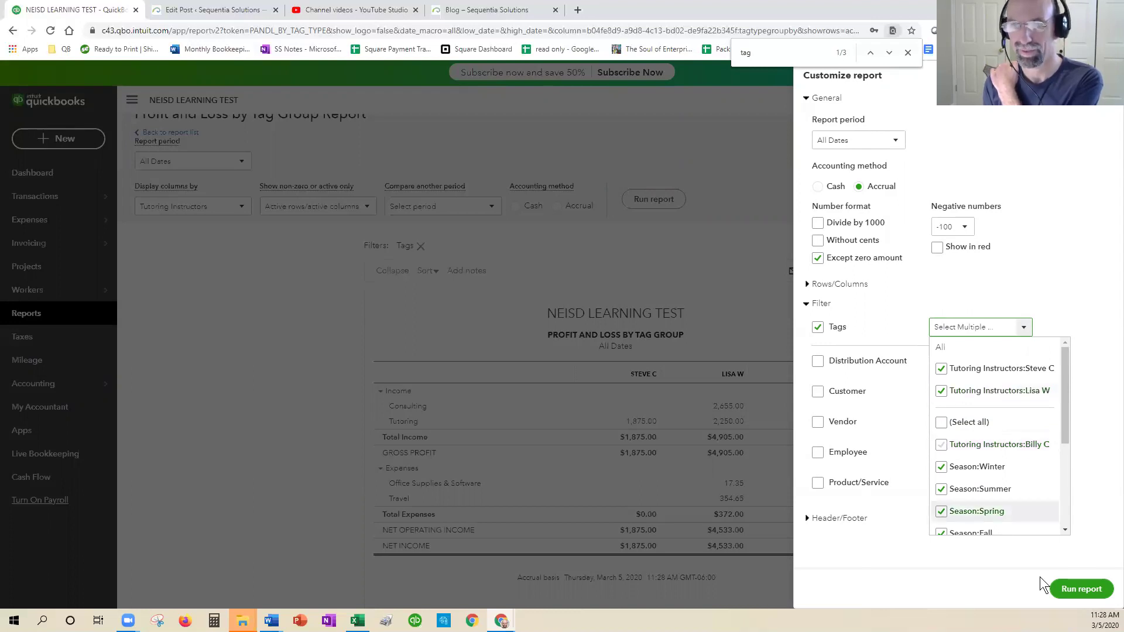
left_click(1079, 589)
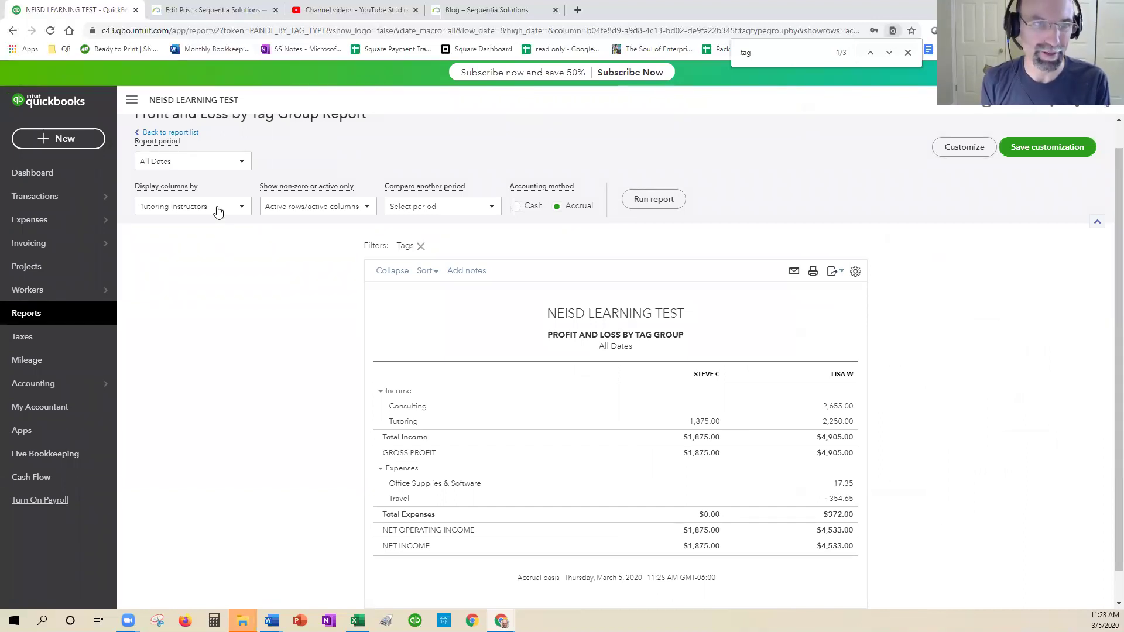
Step: Regroup the report's columns by the Location tag group
left_click(218, 211)
scroll(226, 346, "down", 3)
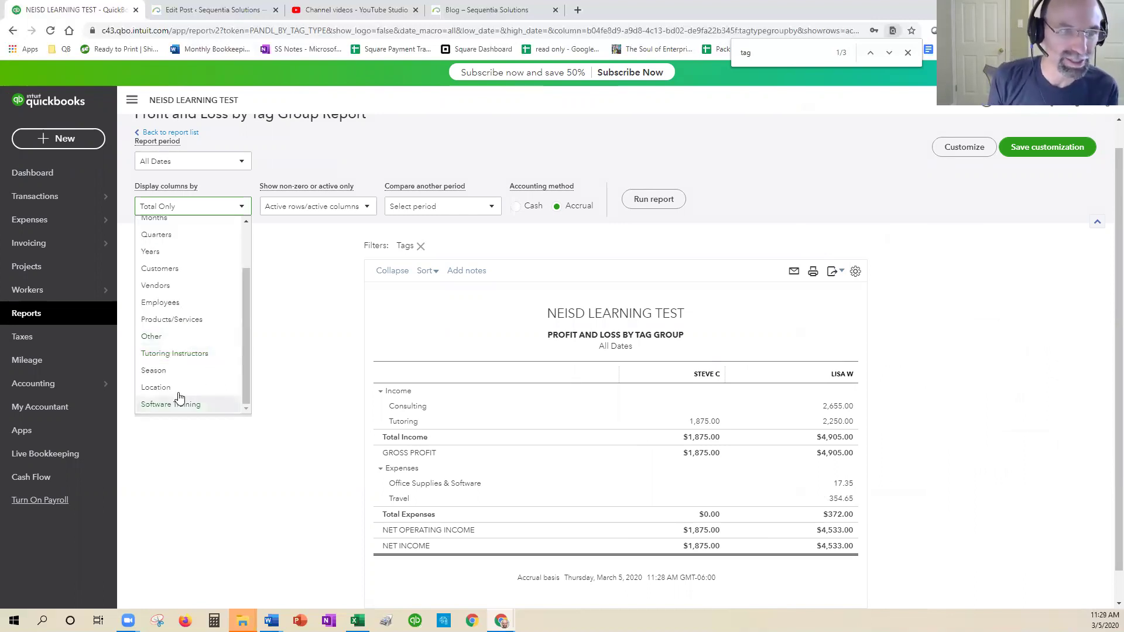
left_click(653, 201)
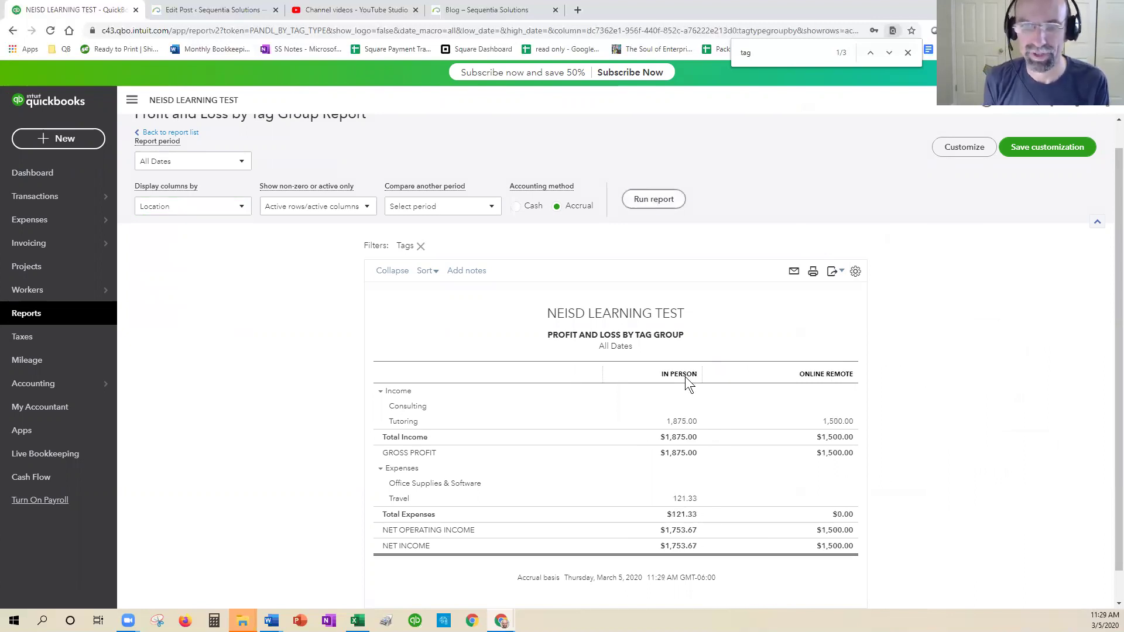
Step: Split columns by Software Training and widen the QBO and ONENOTE columns
left_click(210, 208)
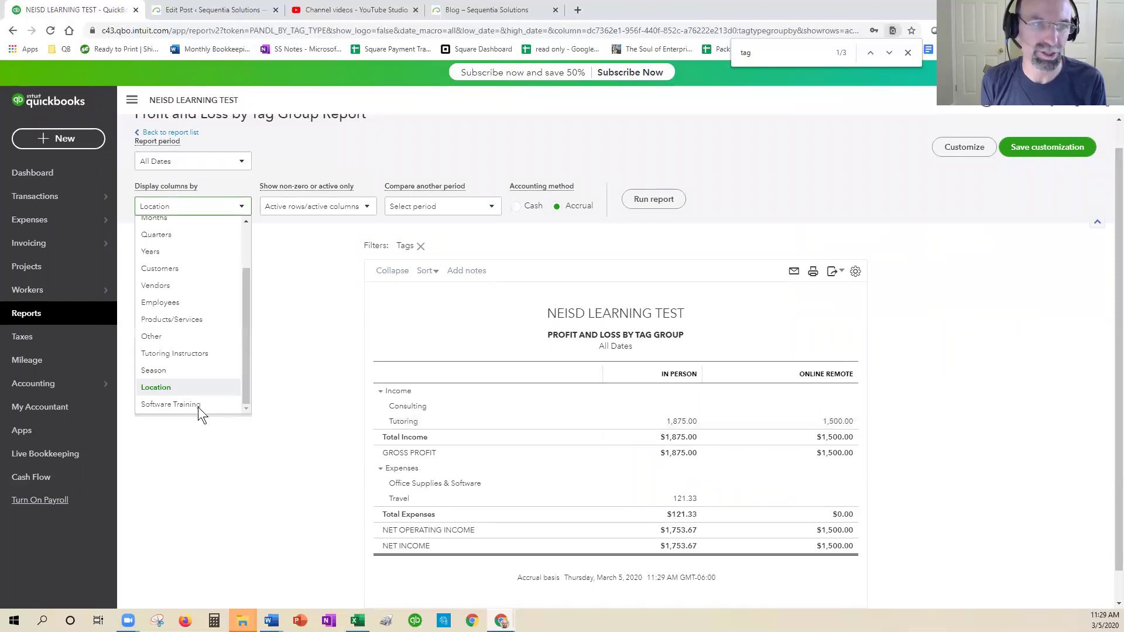
key("Down")
key("Return")
left_click(653, 200)
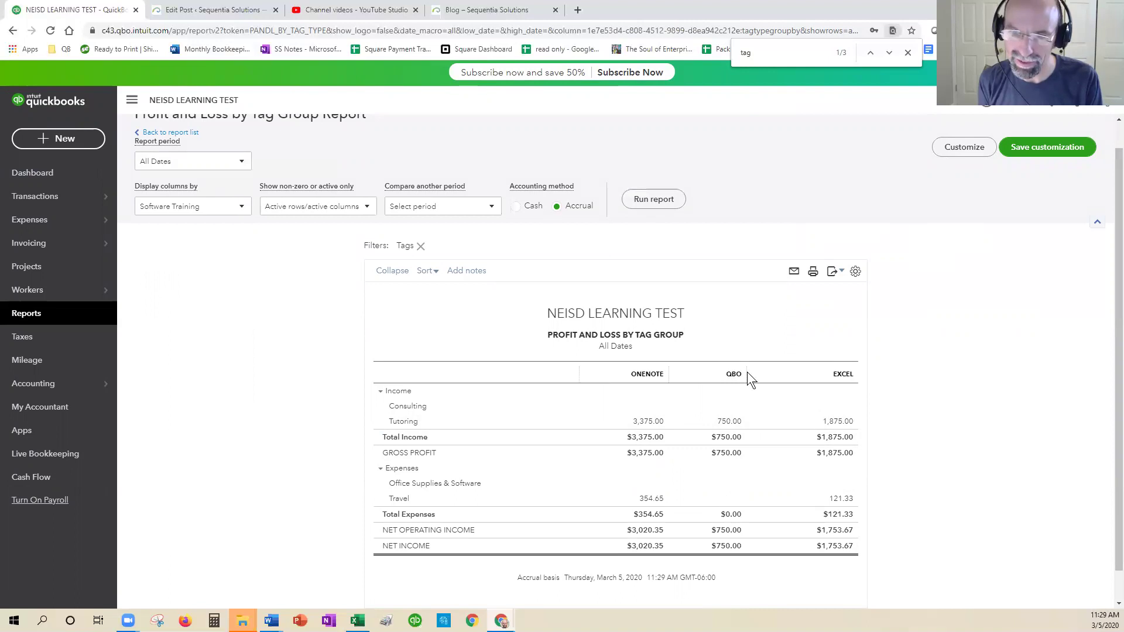
left_click_drag(820, 375, 876, 393)
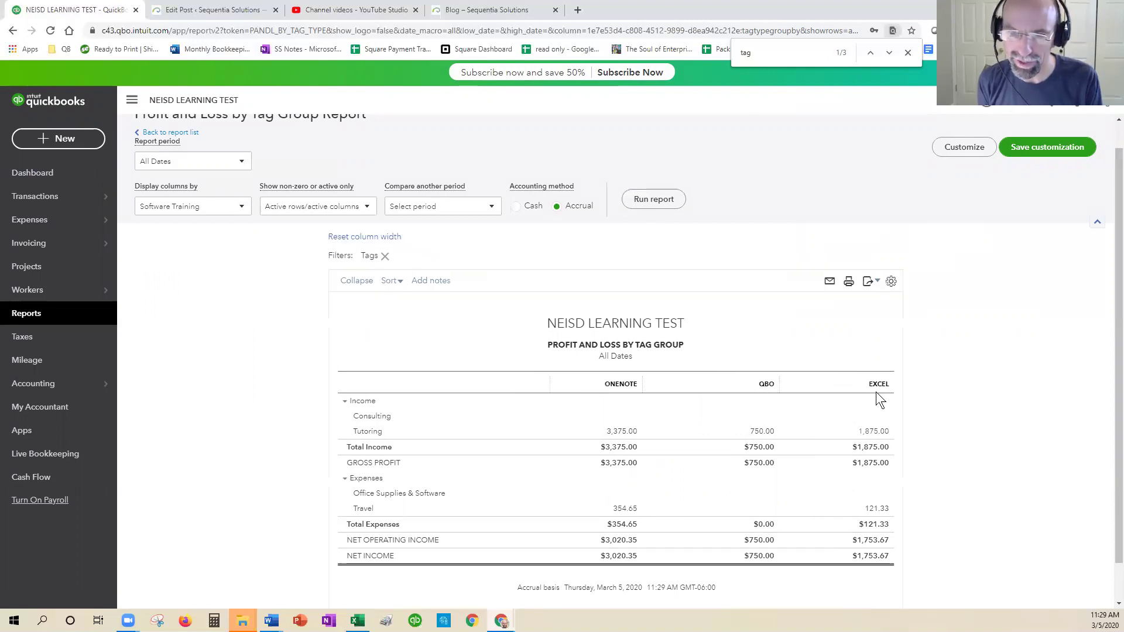
left_click_drag(665, 384, 666, 384)
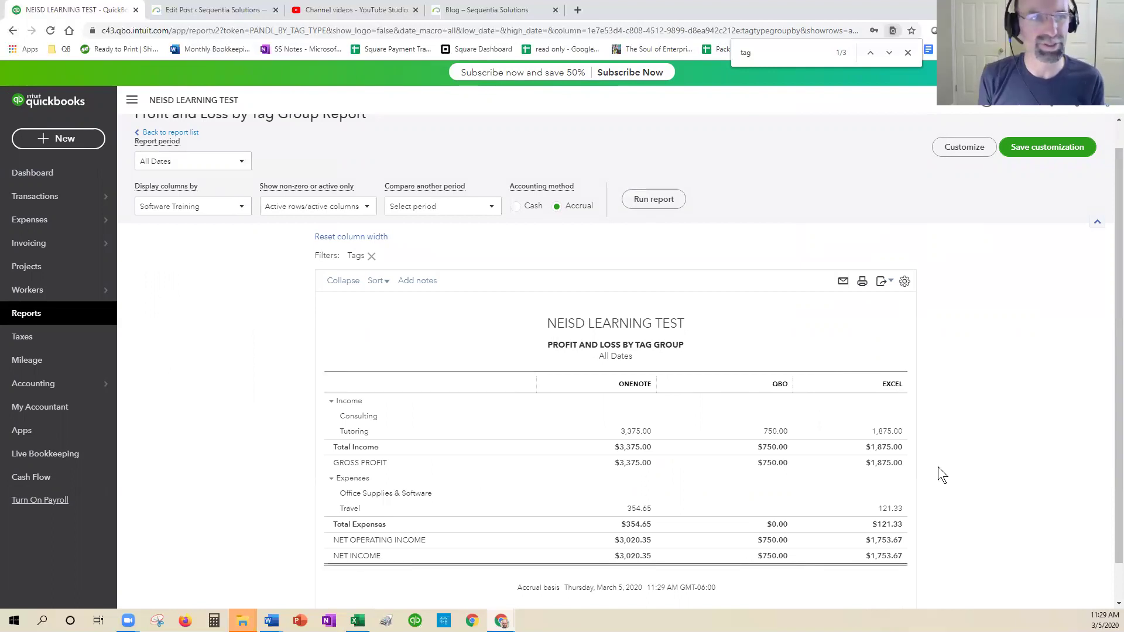
Step: Go to the bank feed transactions and expand the Hertz charge
left_click(37, 196)
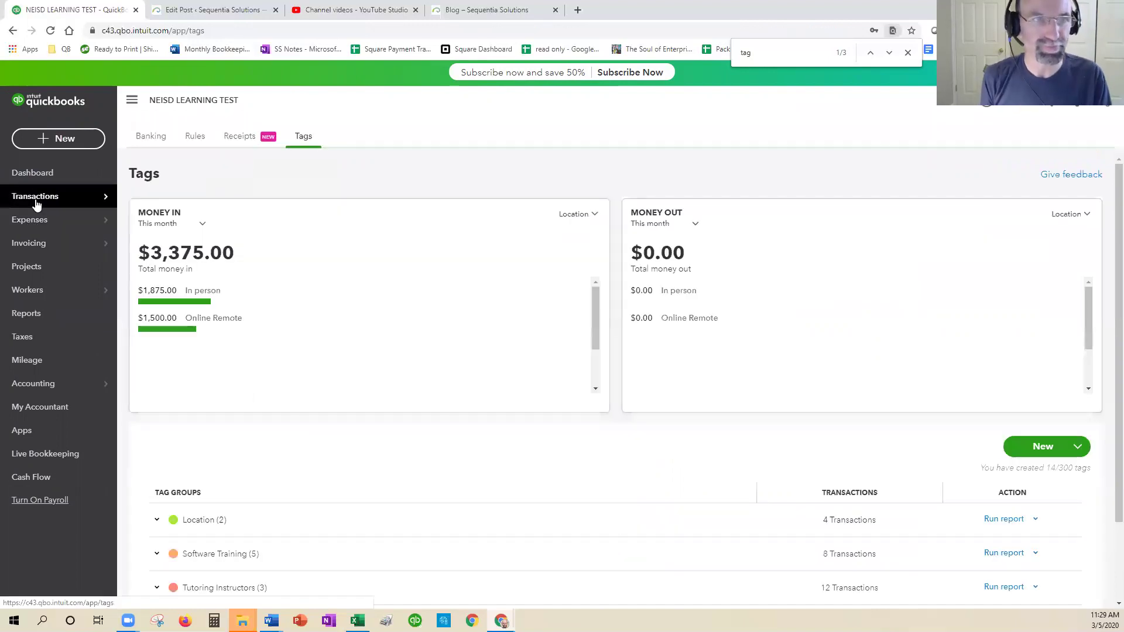
left_click(152, 138)
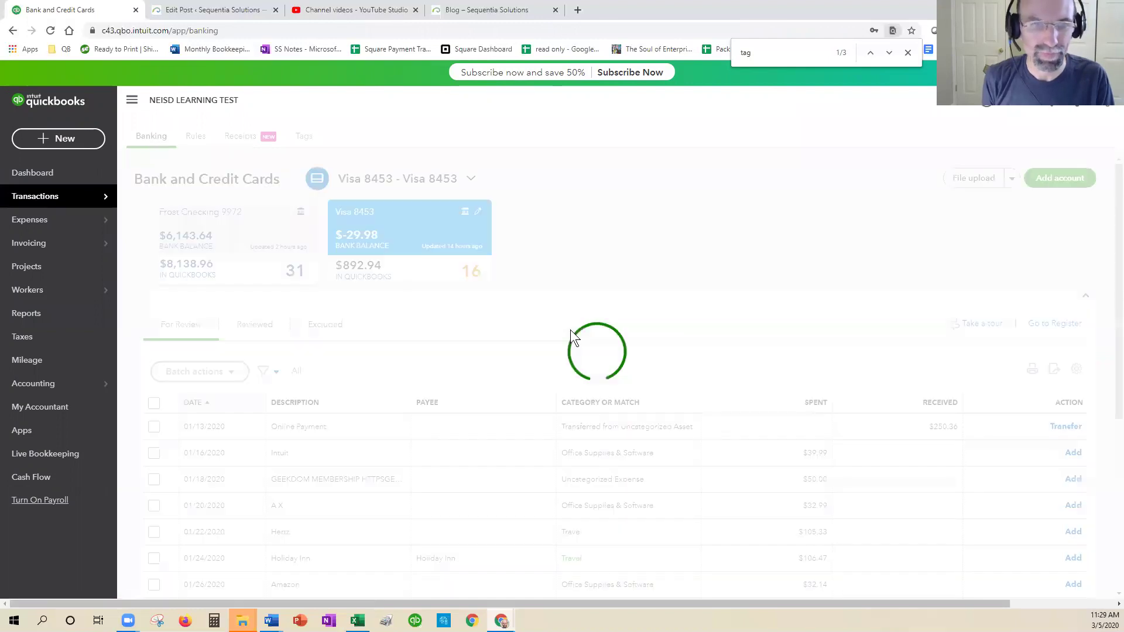
scroll(275, 351, "down", 4)
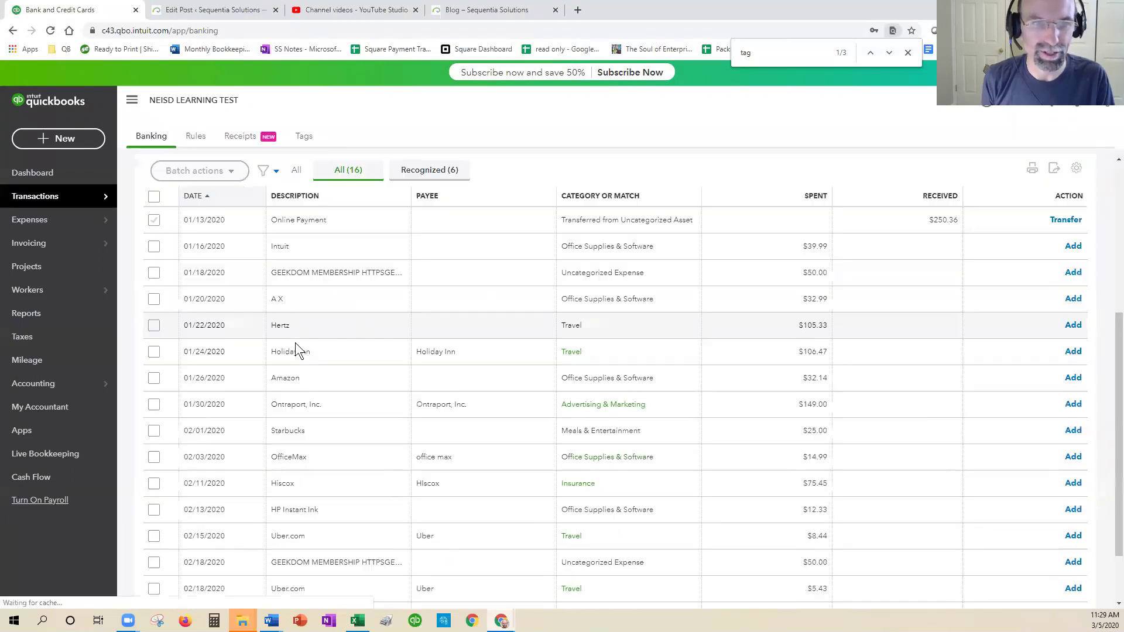
scroll(567, 319, "down", 1)
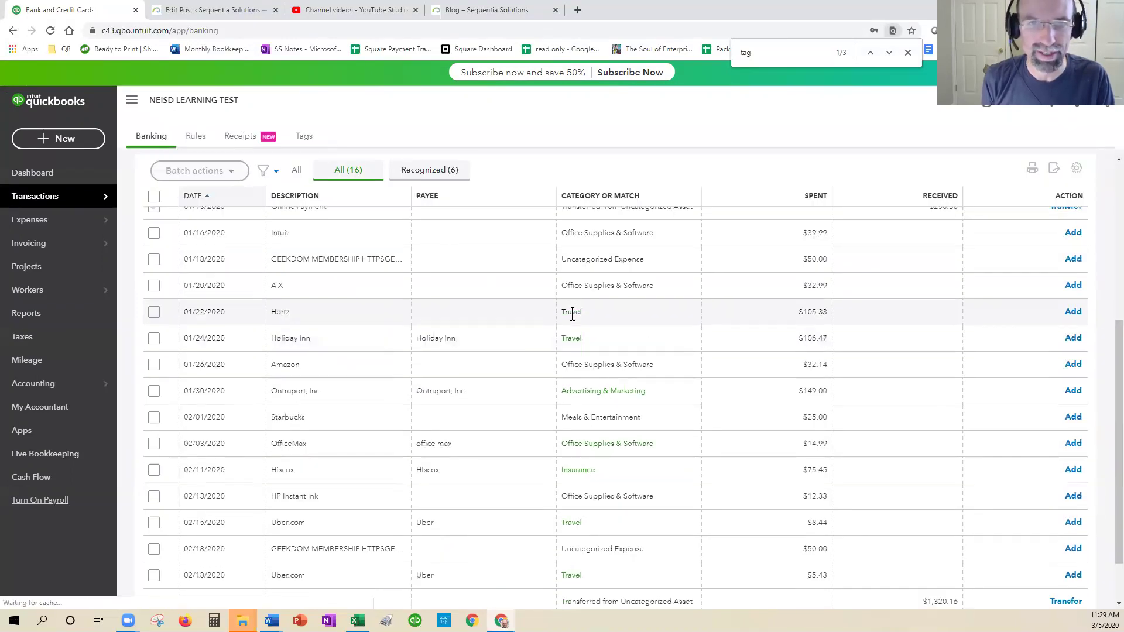
left_click(572, 313)
Step: Set the Hertz charge's payee to a newly created vendor named hertz
left_click(254, 388)
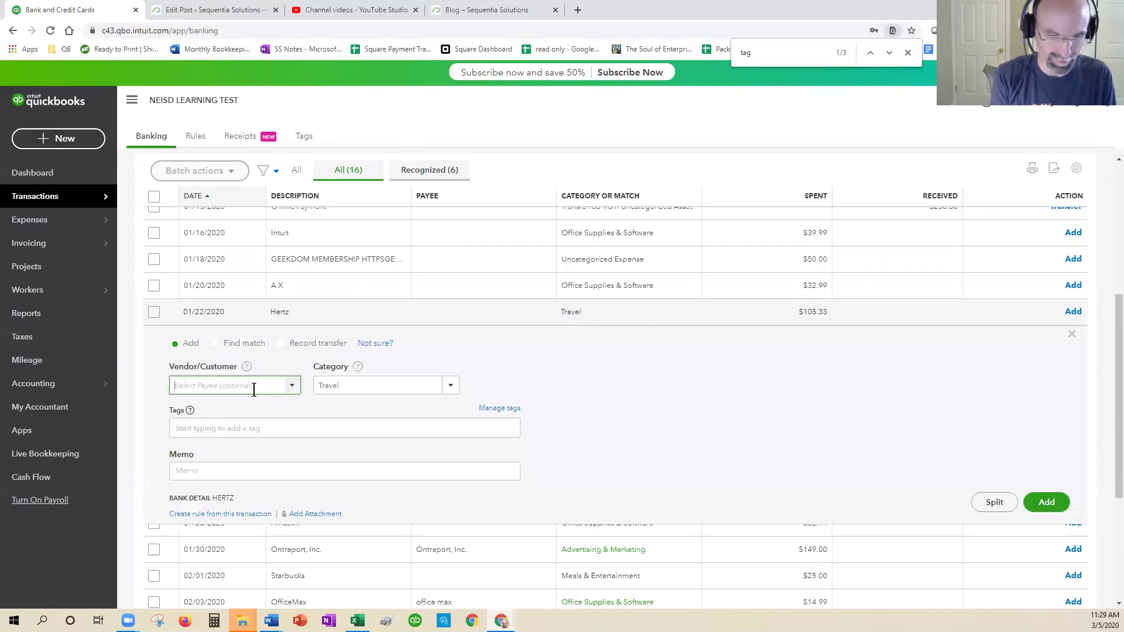
type("h")
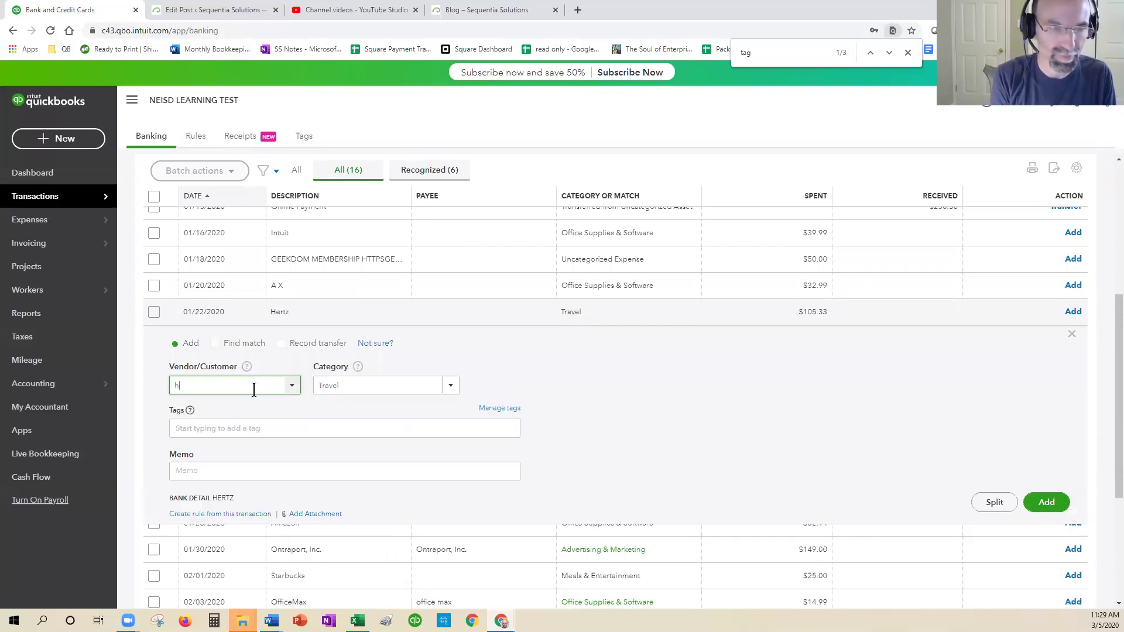
type("et")
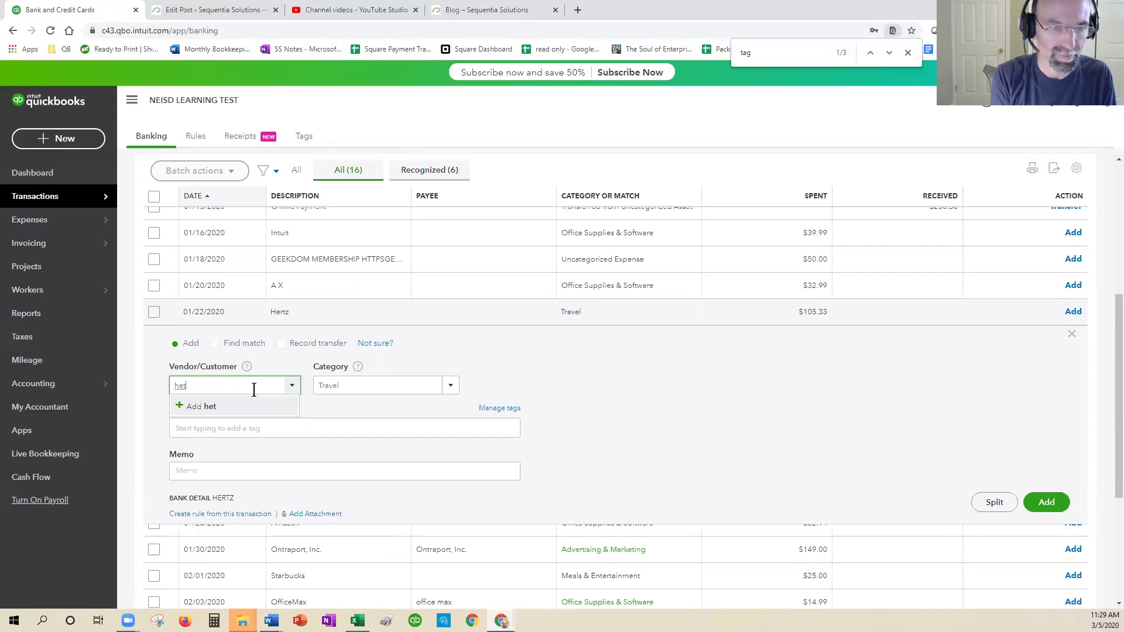
key("BackSpace")
type("rtz")
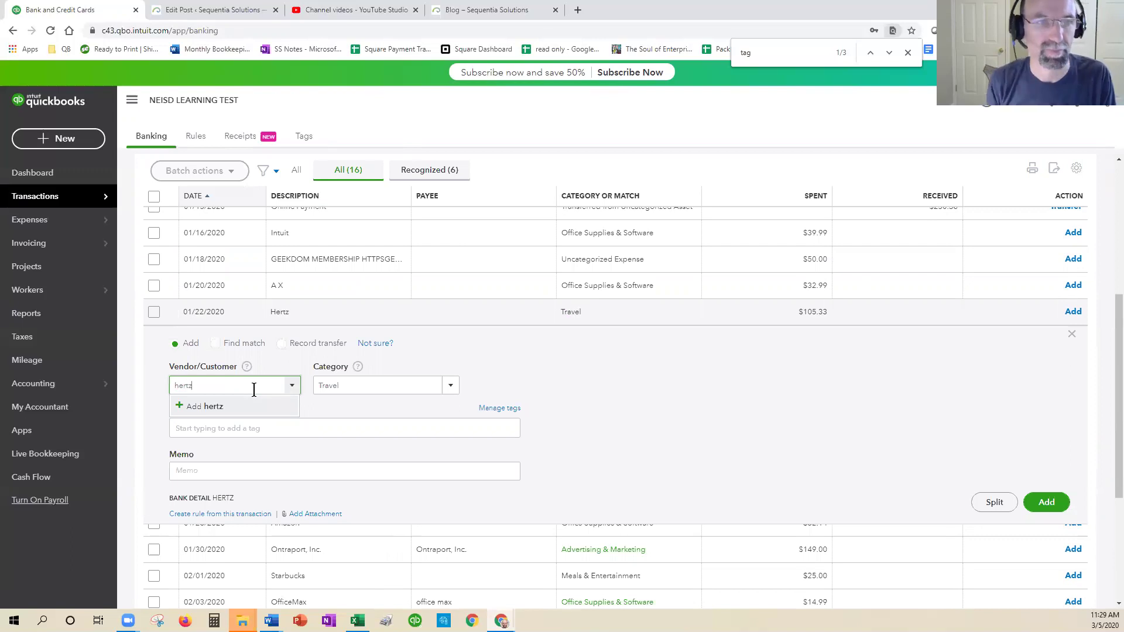
left_click(253, 390)
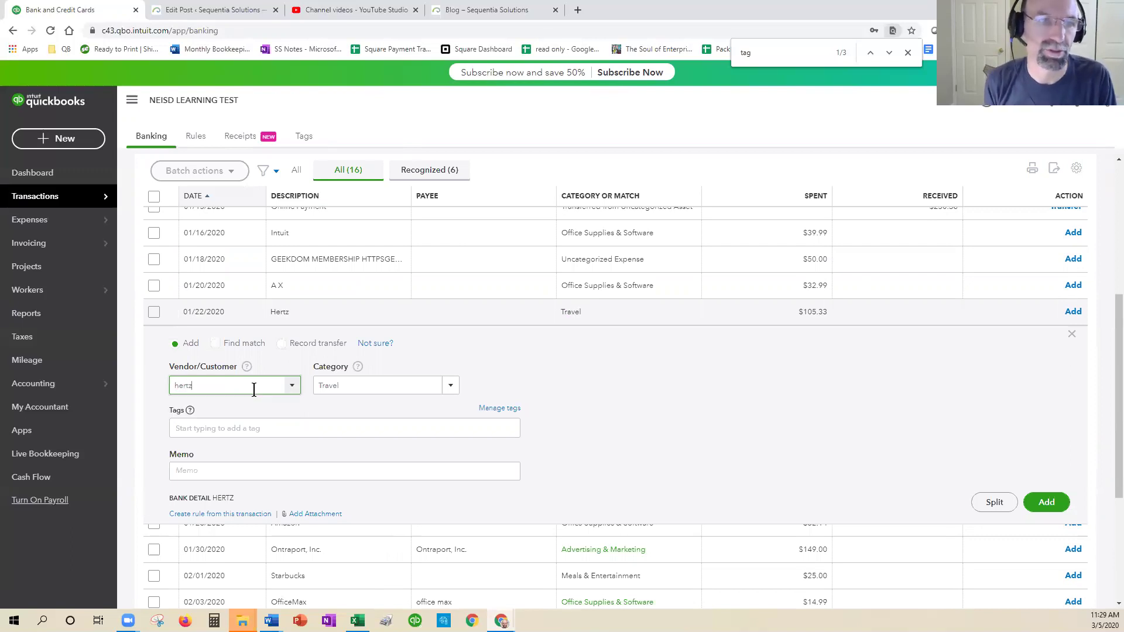
left_click(293, 388)
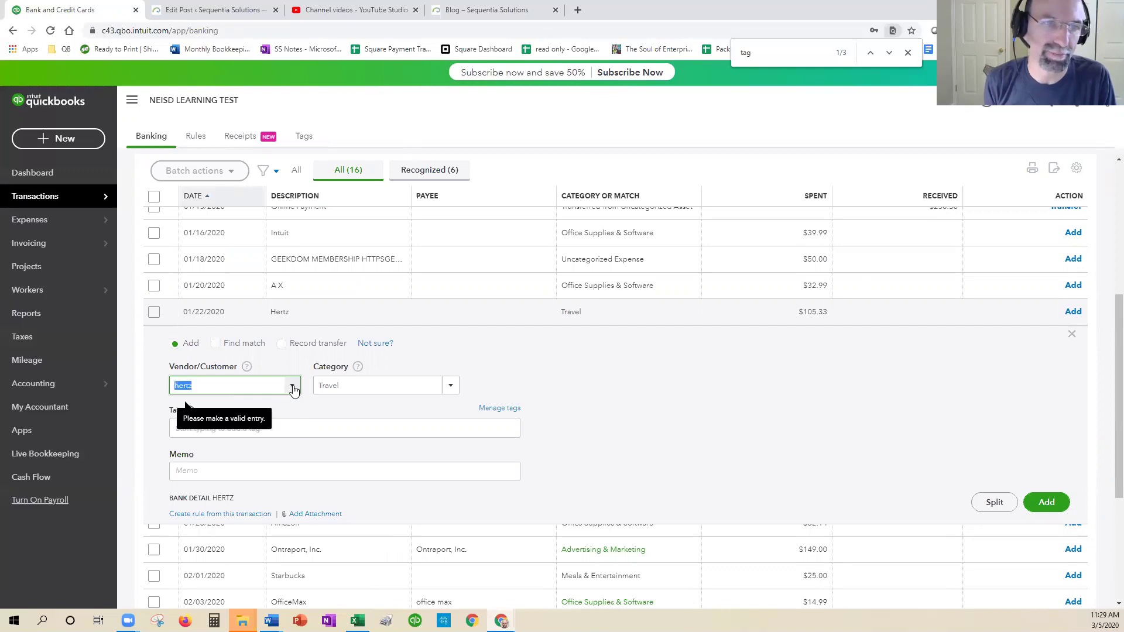
left_click(319, 522)
left_click(341, 526)
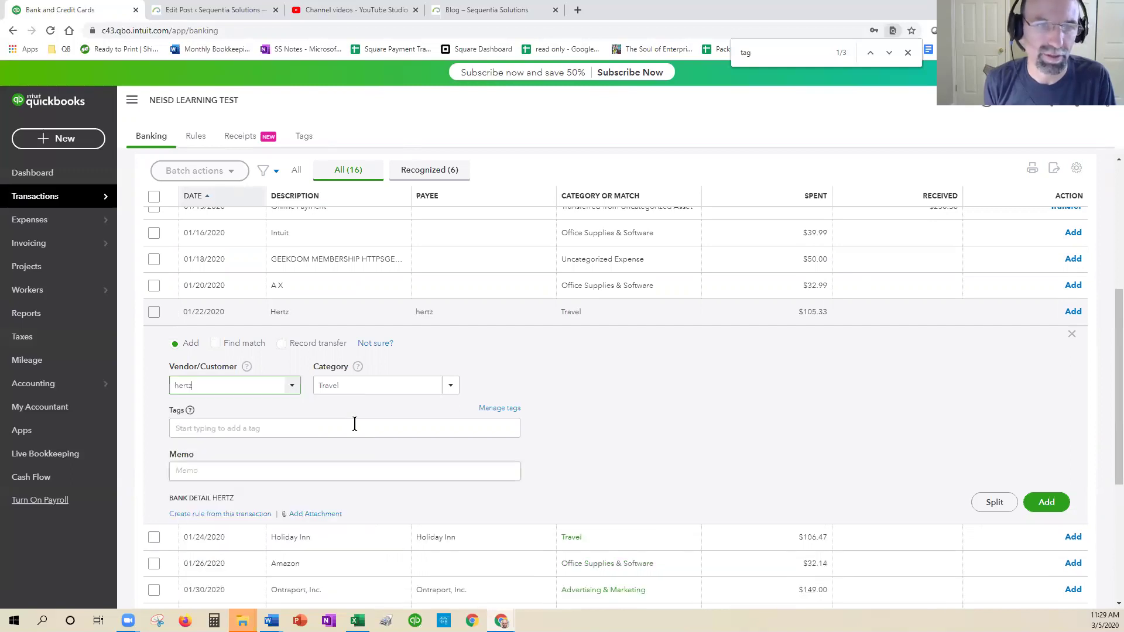
left_click(216, 430)
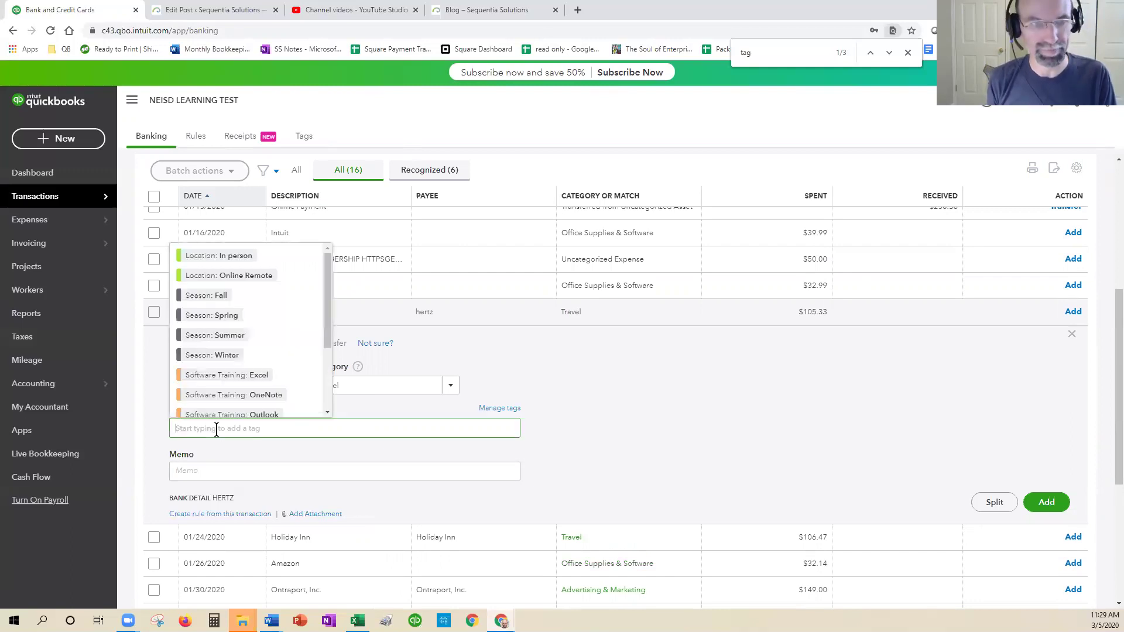
scroll(271, 411, "down", 2)
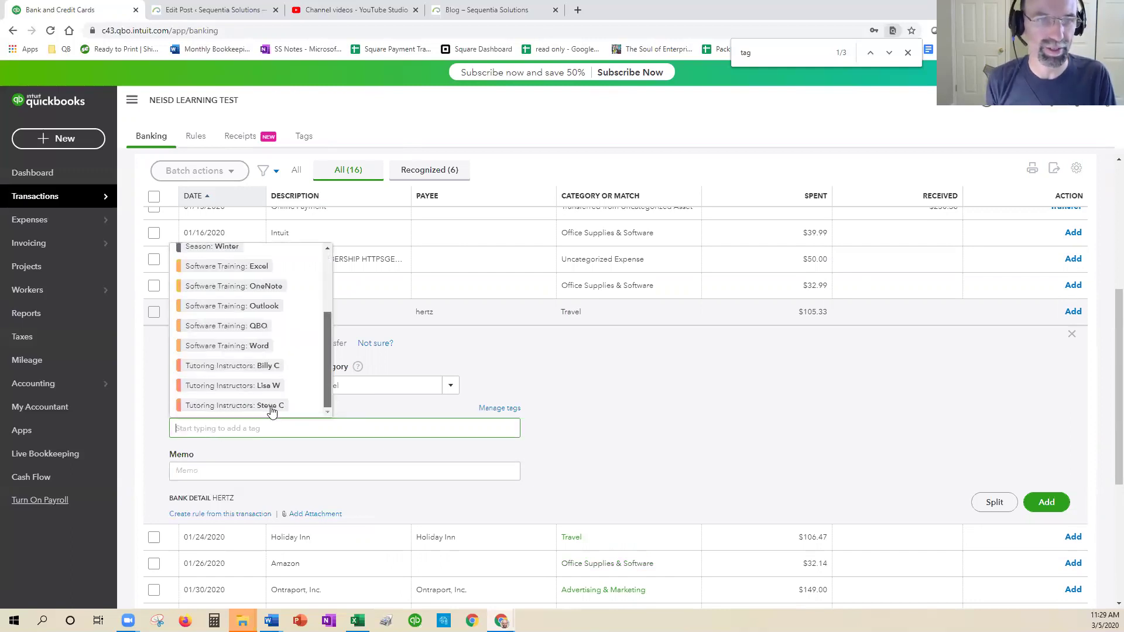
left_click(266, 405)
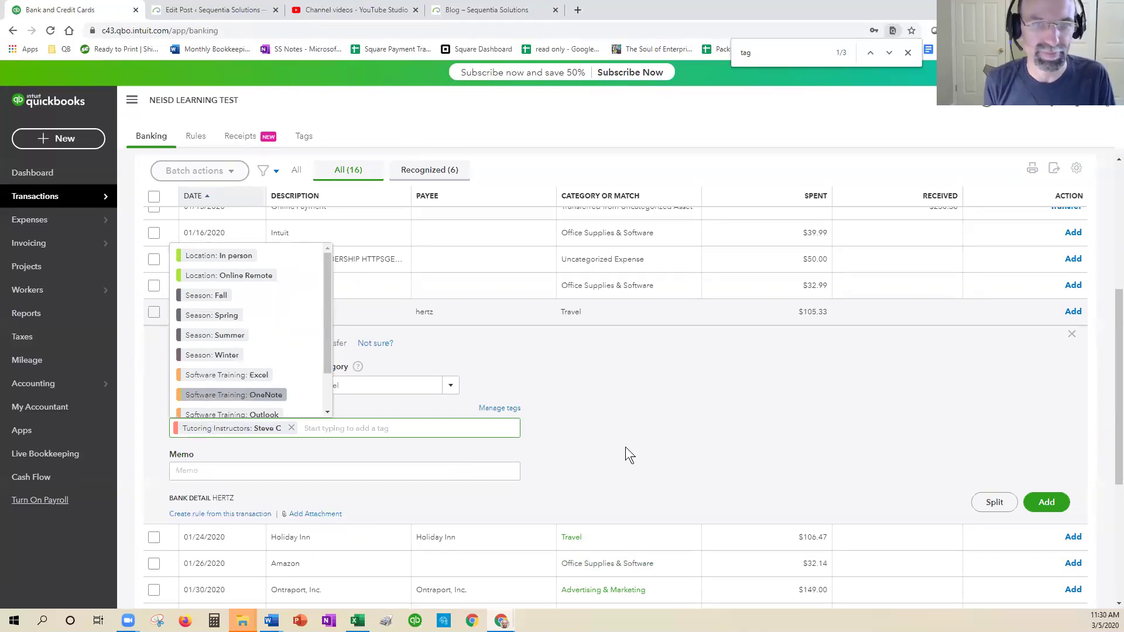
key("Return")
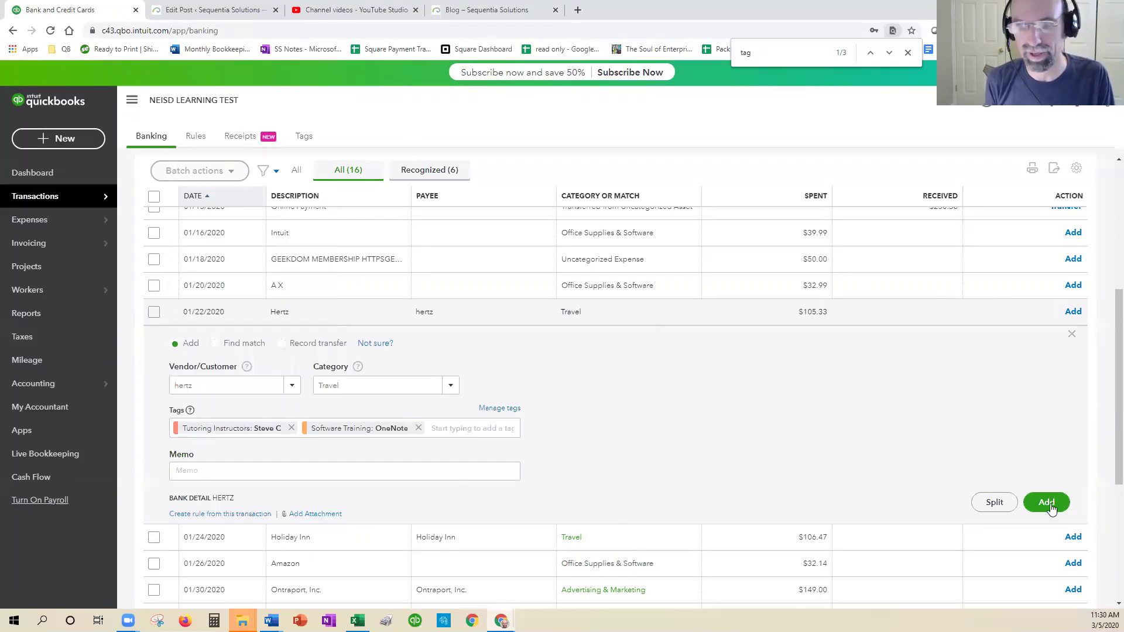
key("Return")
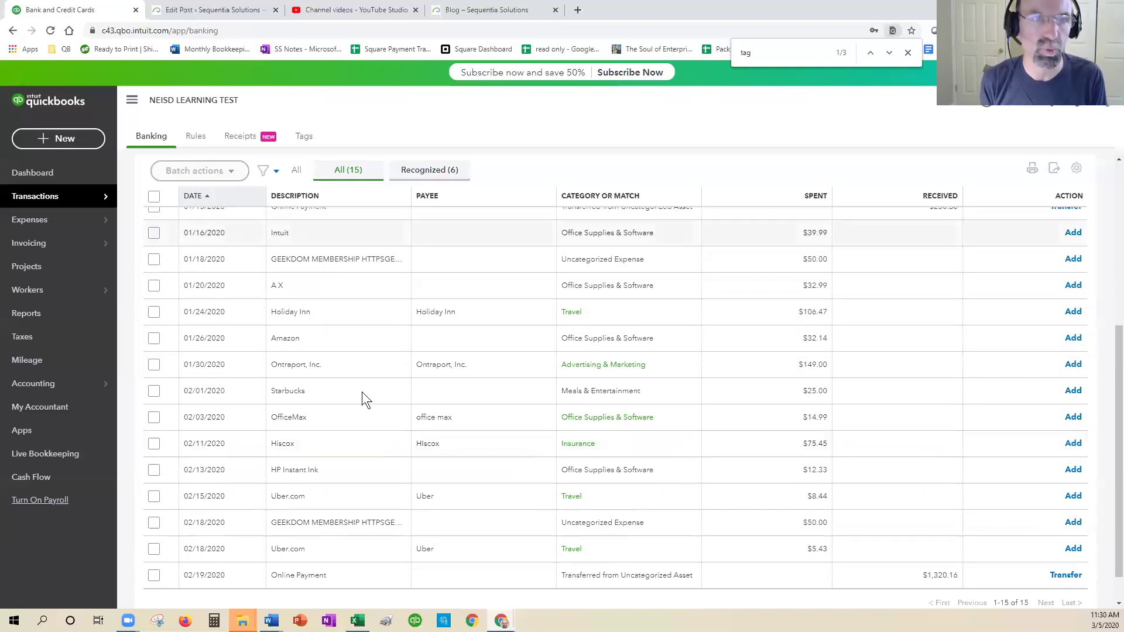
Step: On the Tags page, group Money In by Tutoring Instructors, totalling $8,730.00
left_click(310, 143)
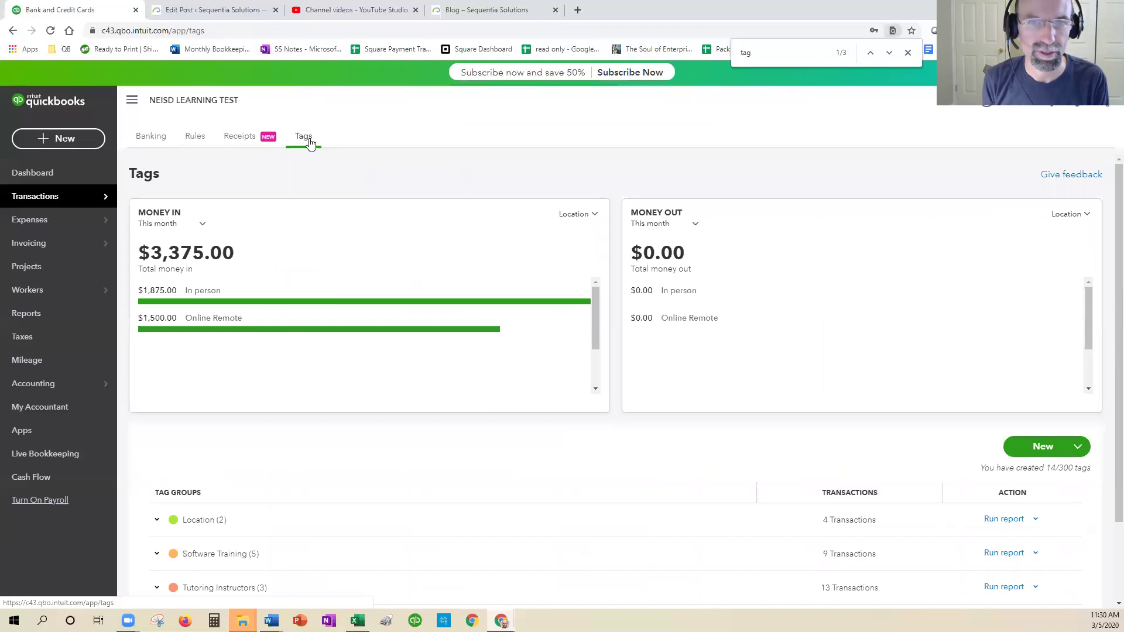
left_click(590, 216)
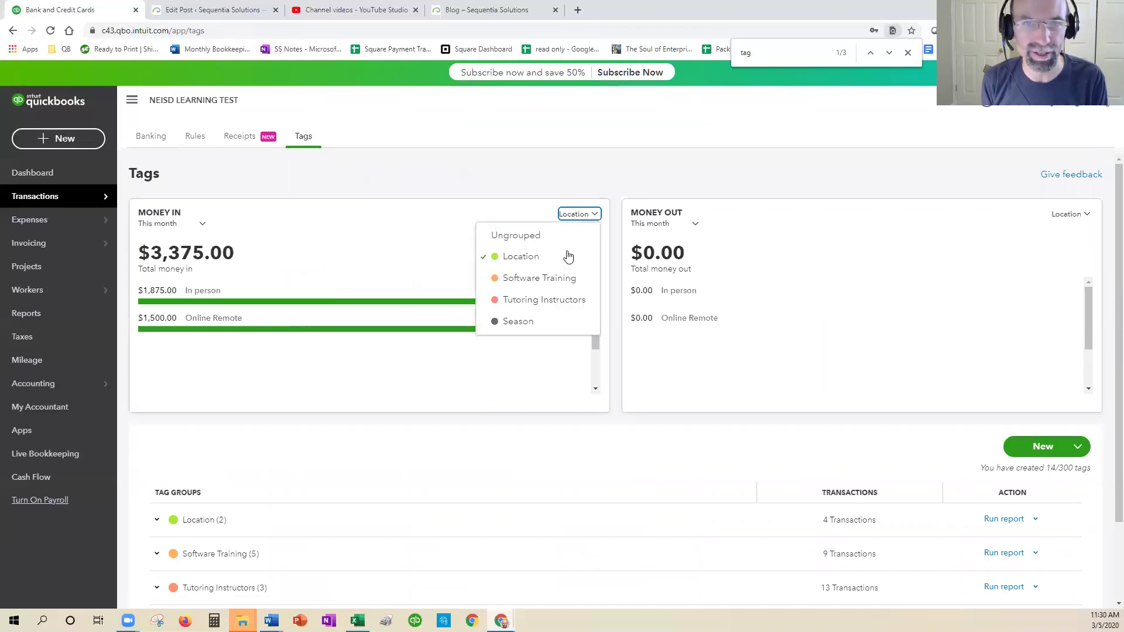
left_click(558, 274)
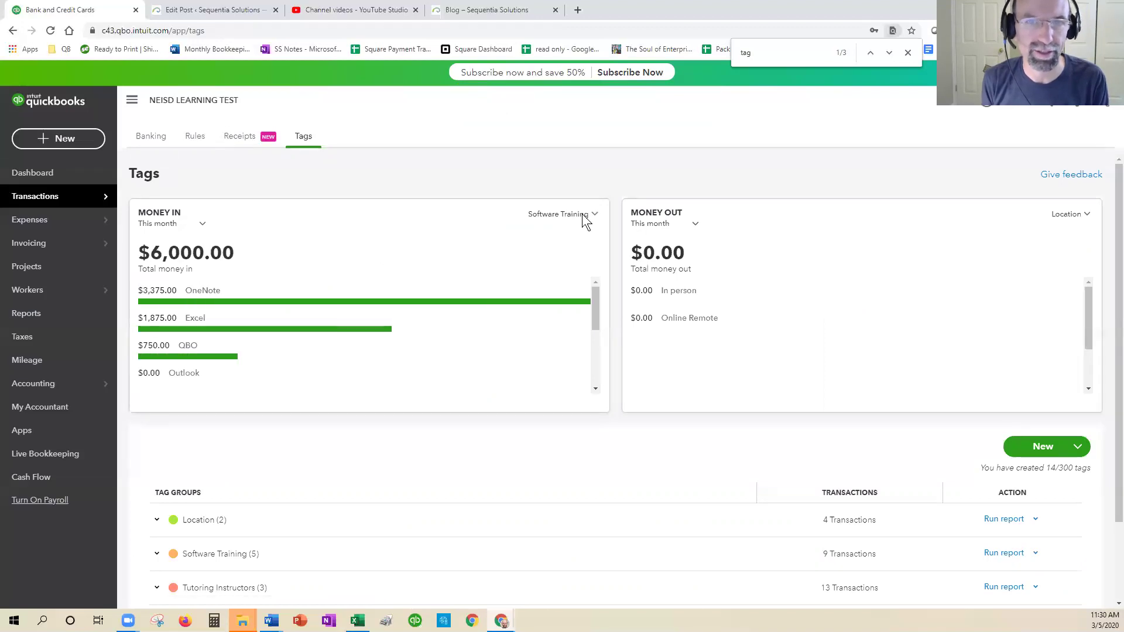
left_click(584, 215)
left_click(567, 298)
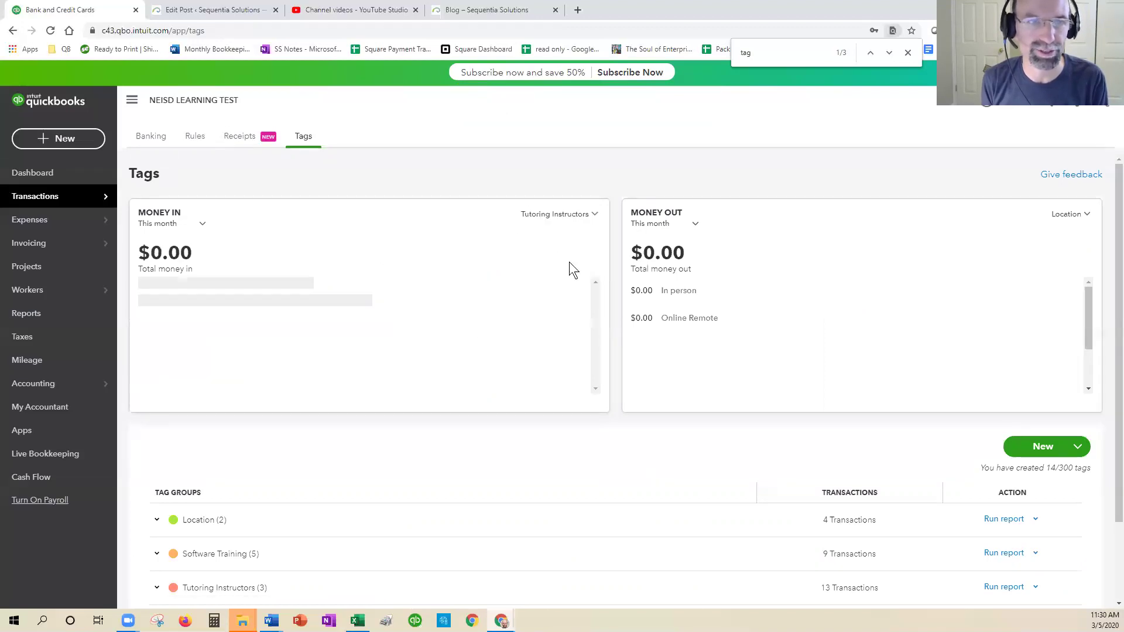
left_click(590, 215)
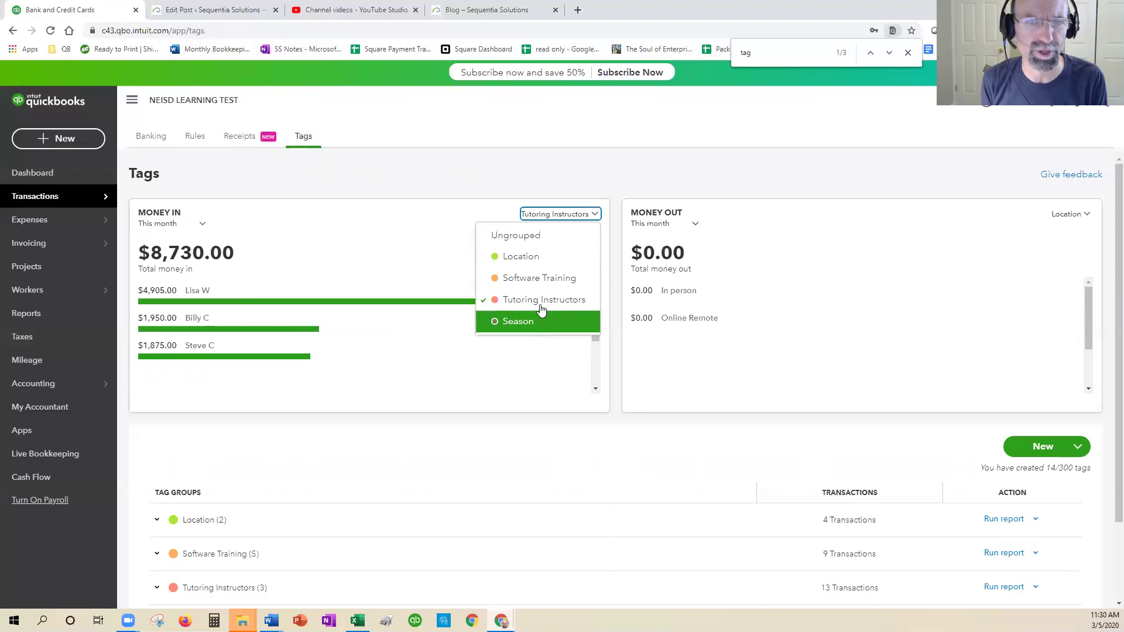
left_click(542, 302)
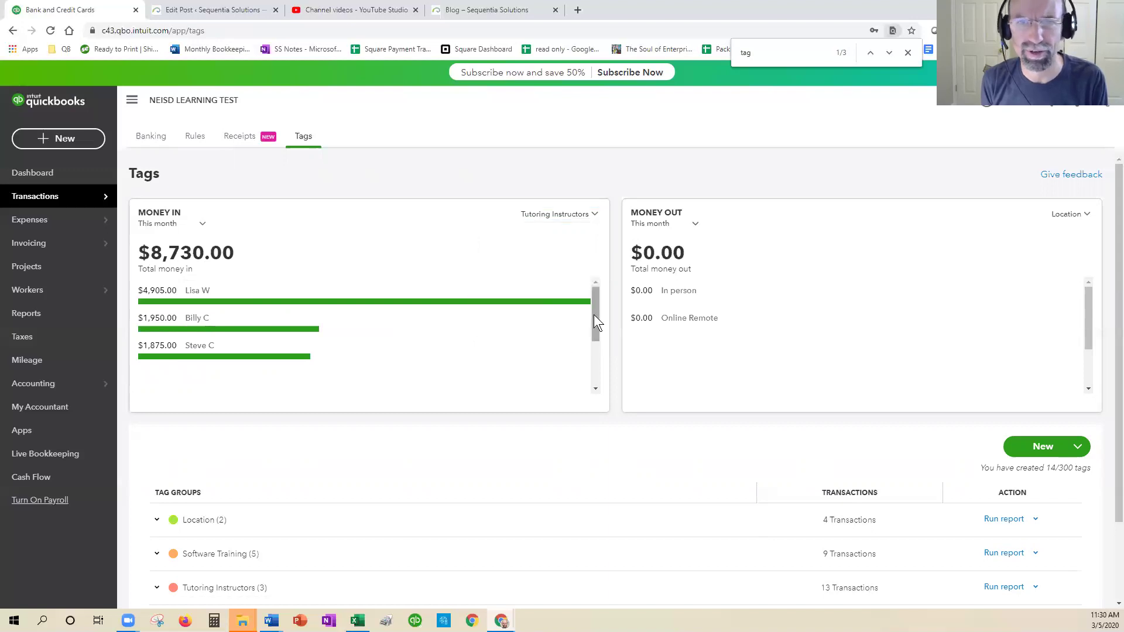
Step: Try Money Out by Tutoring Instructors and Software Training, then settle on Location
left_click(1070, 214)
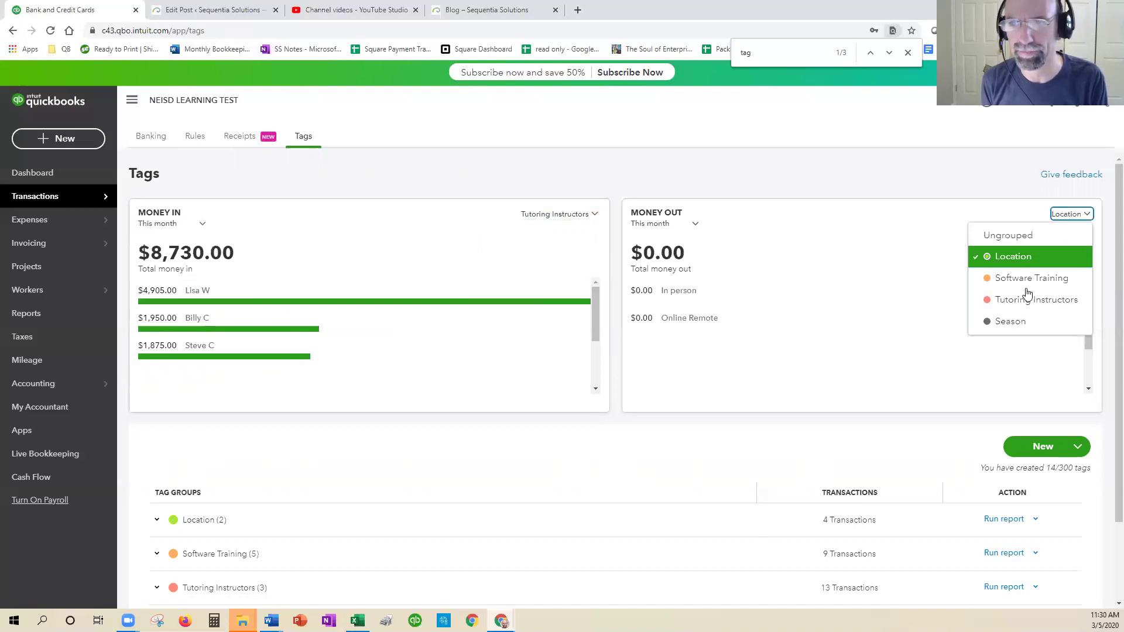
left_click(1033, 299)
left_click(1074, 215)
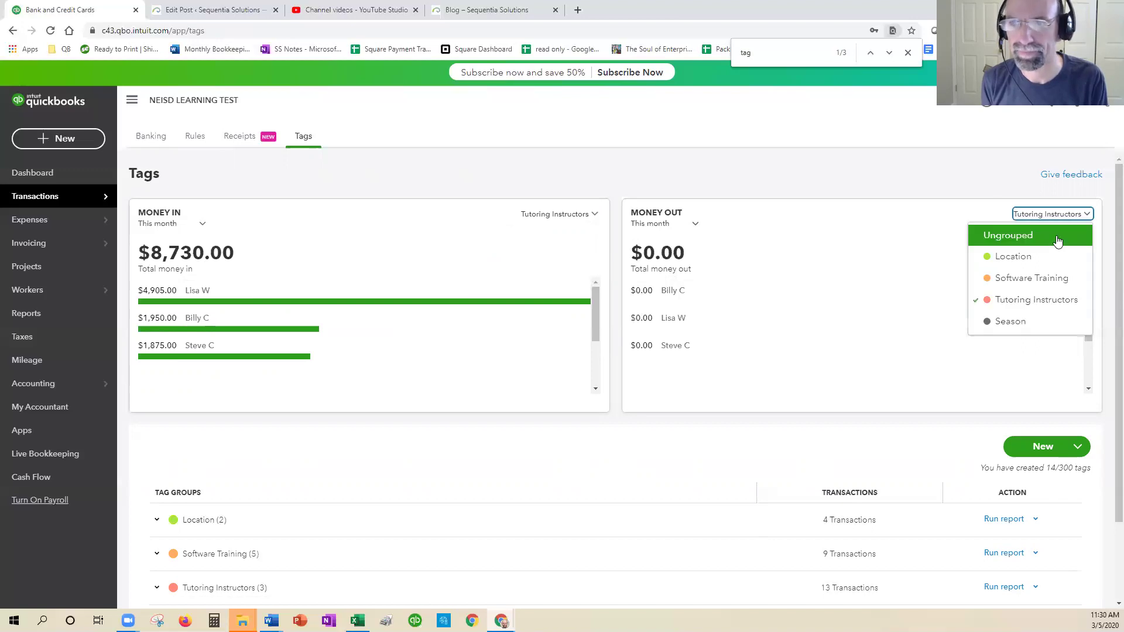
left_click(1031, 278)
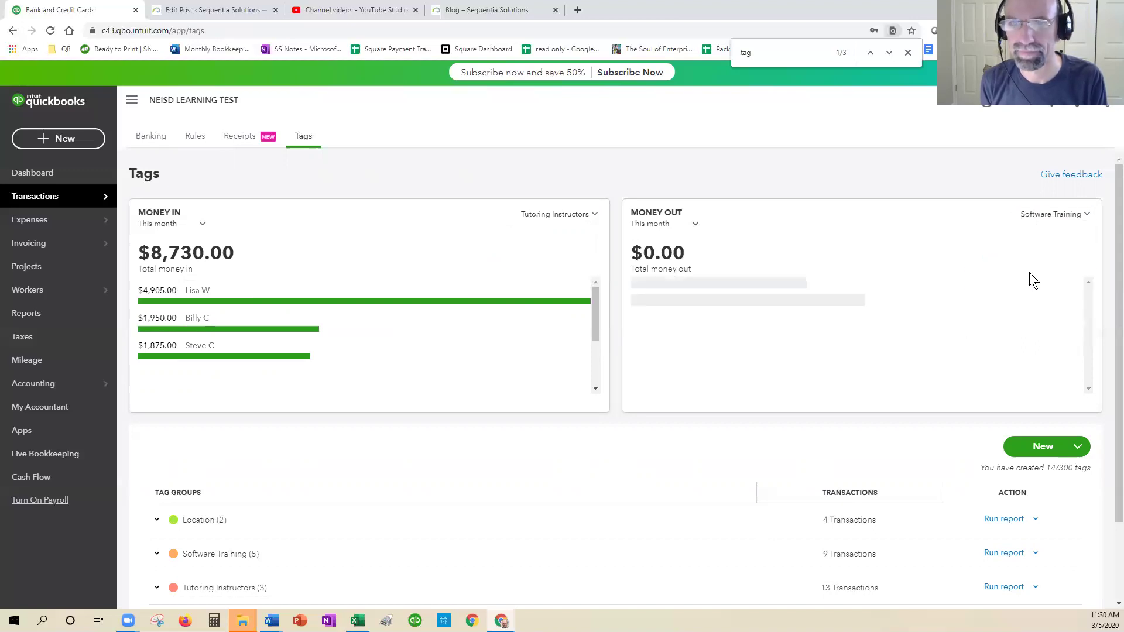
left_click(1063, 223)
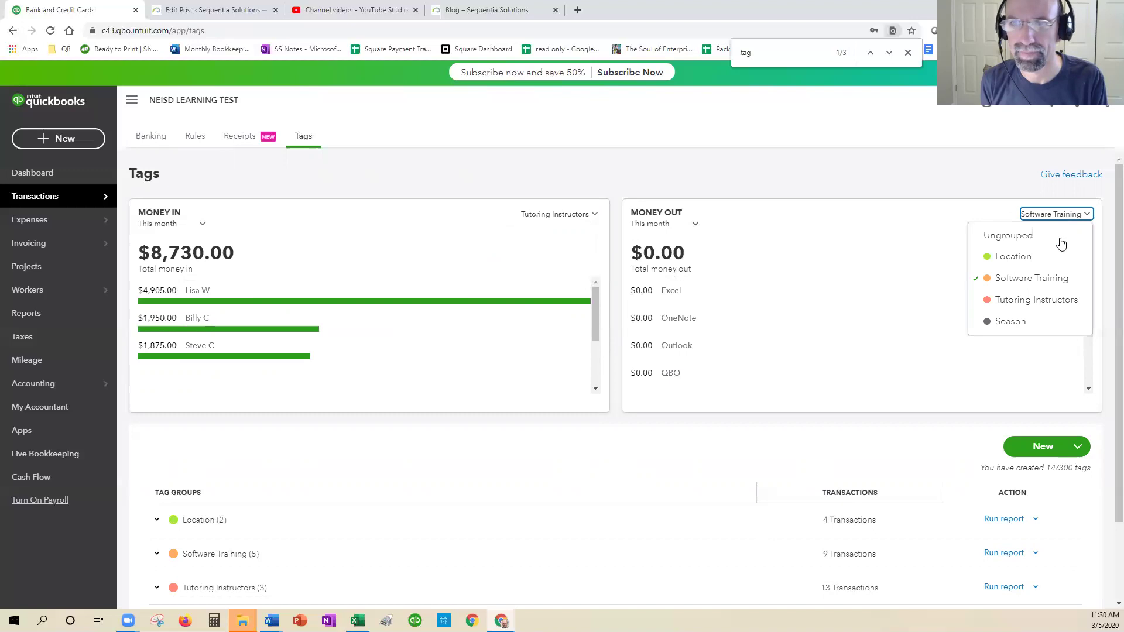
left_click(1047, 252)
left_click(1066, 215)
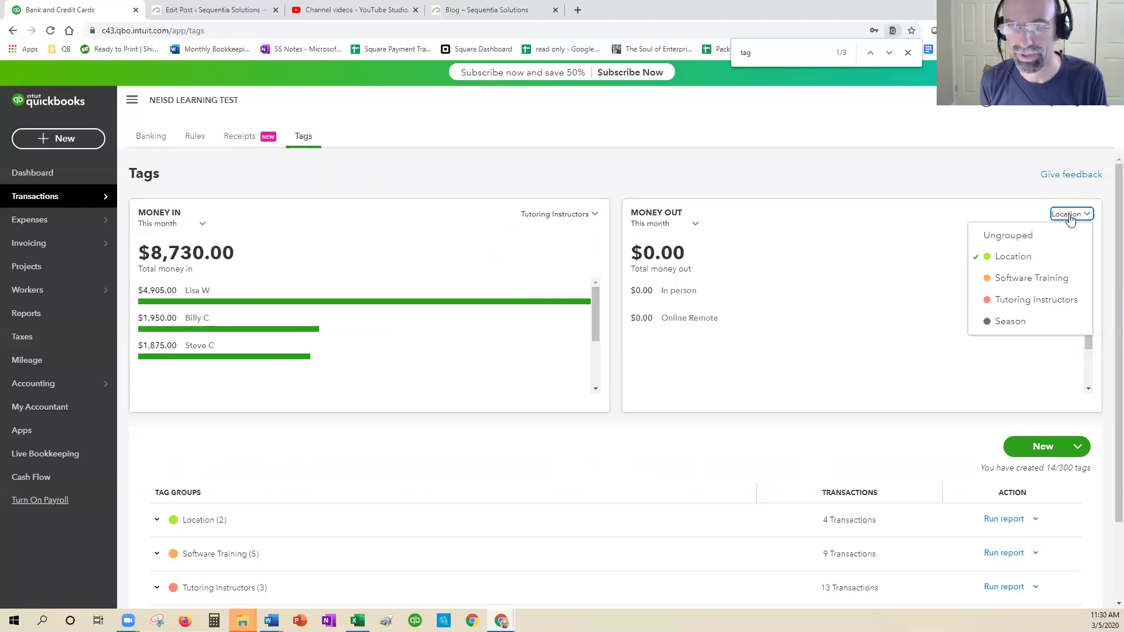
left_click(1066, 215)
left_click(1066, 215)
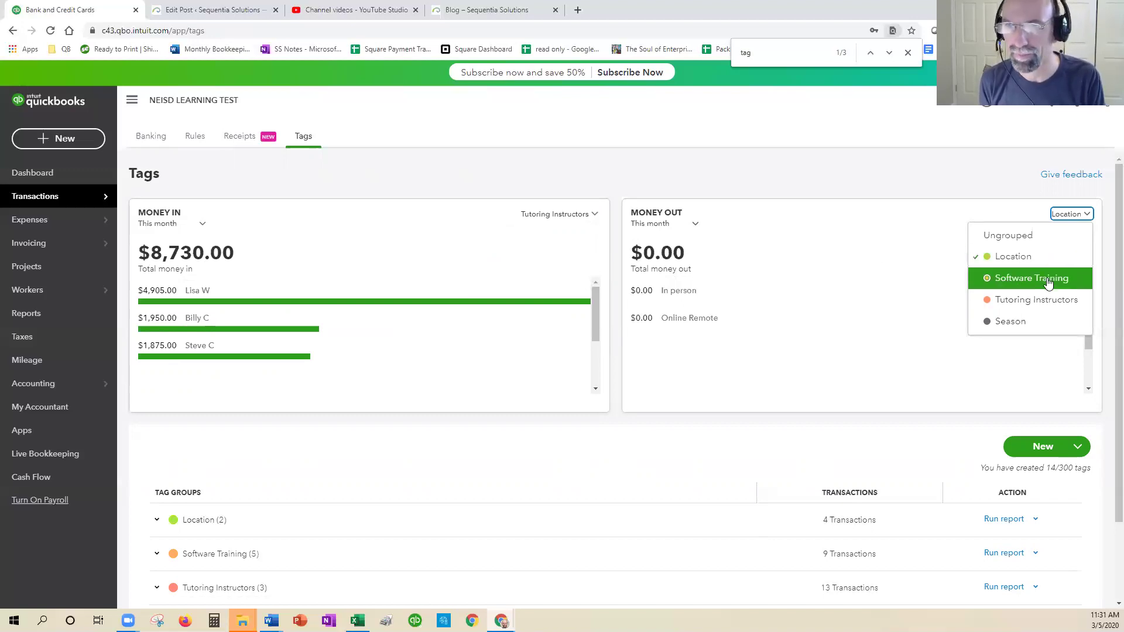
Step: Show Money Out for all dates and review the transactions tagged In person
left_click(696, 224)
left_click(664, 242)
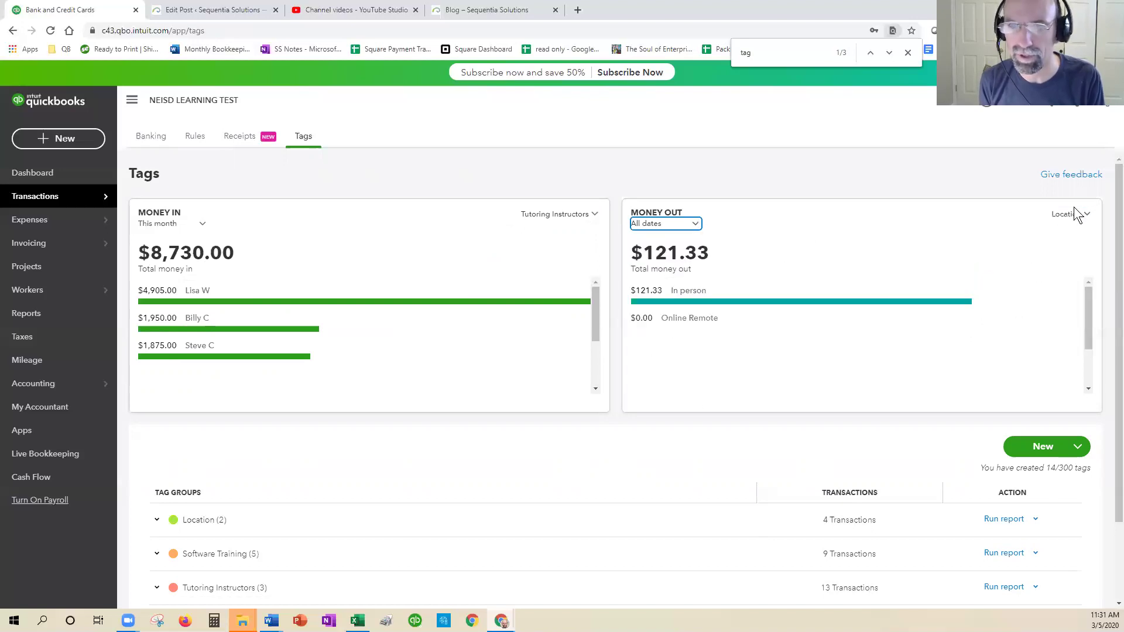
left_click(692, 230)
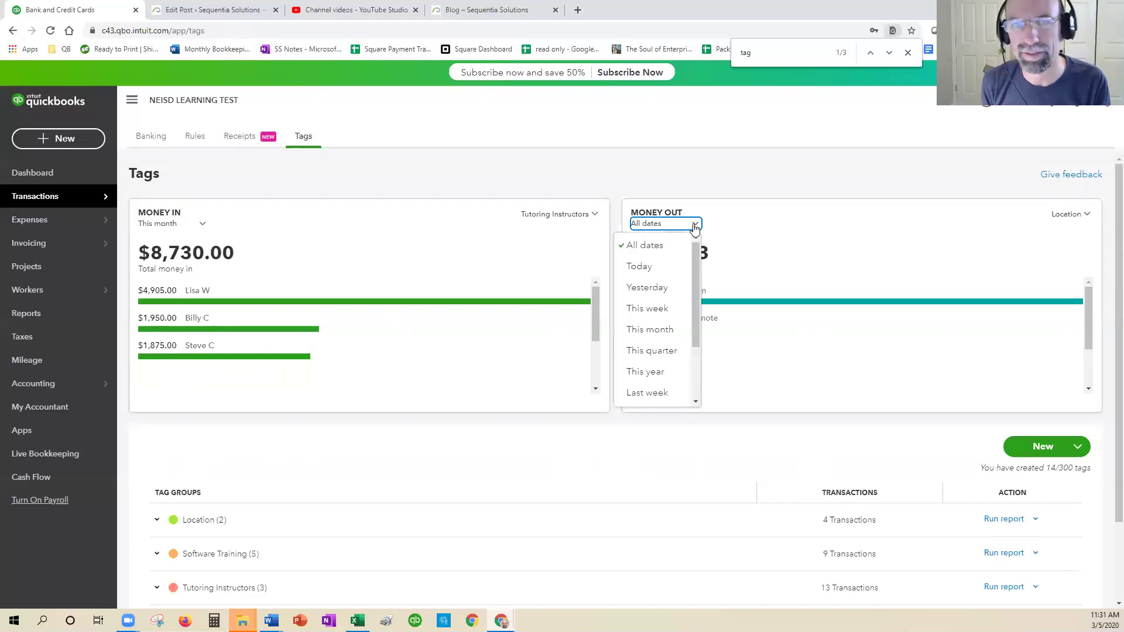
left_click(667, 244)
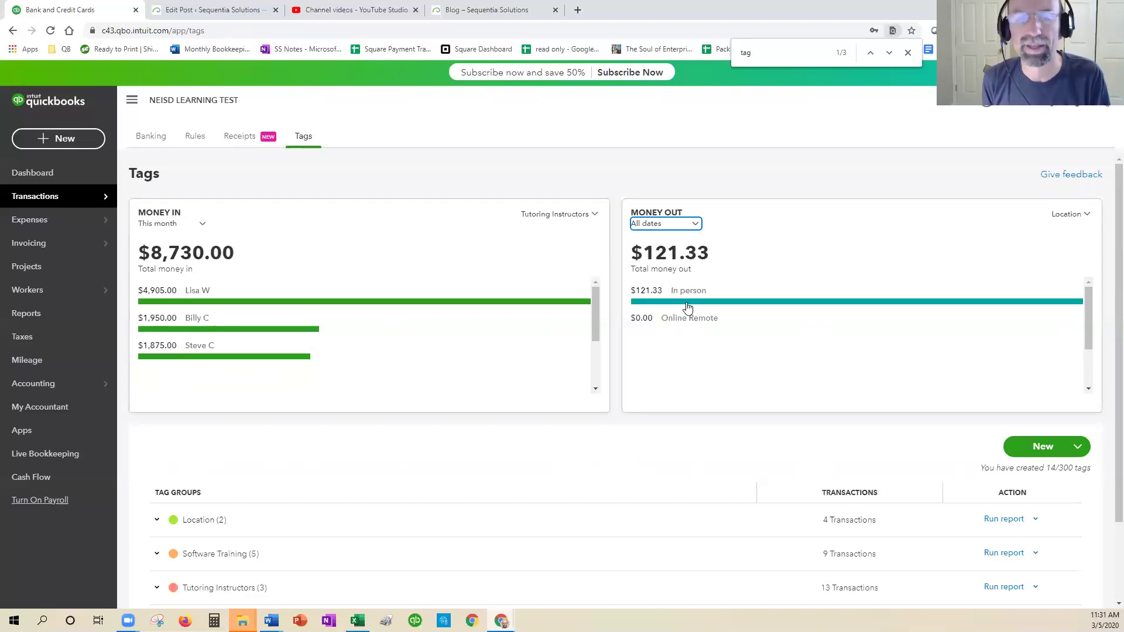
left_click(687, 304)
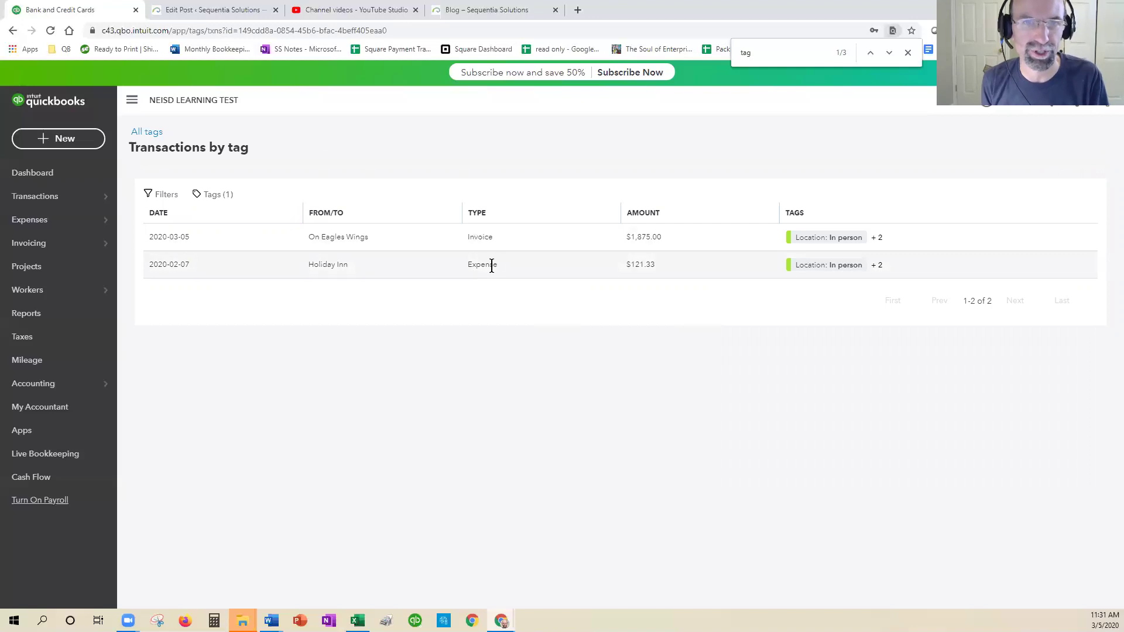
left_click(148, 133)
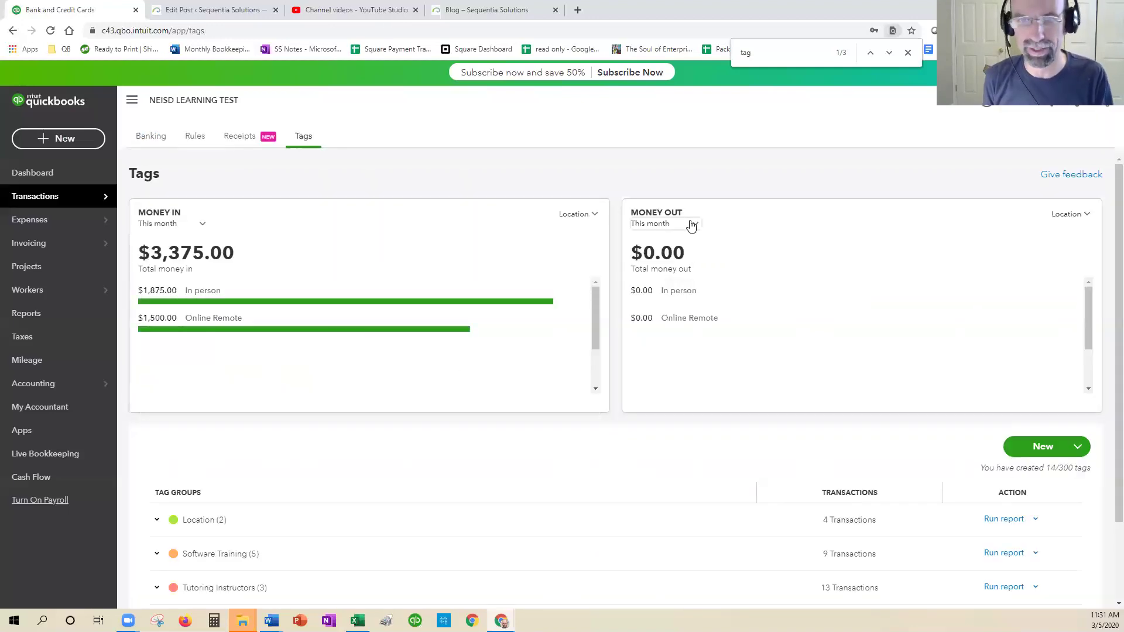
Step: Break Money Out down by Tutoring Instructors for all dates, totalling $747.91
left_click(1083, 216)
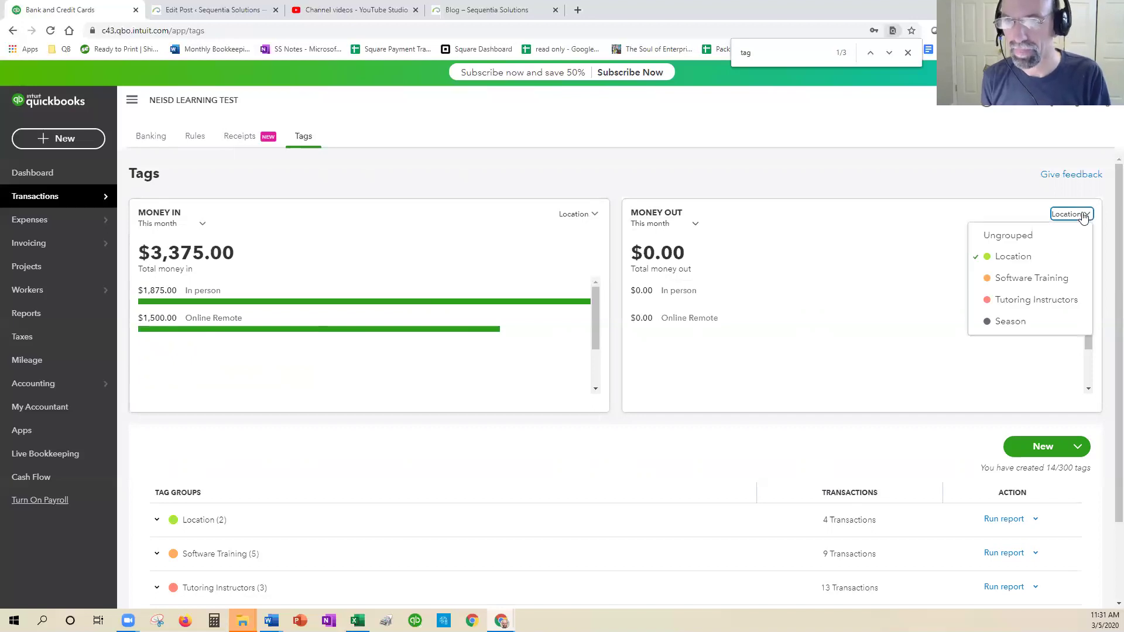
left_click(1057, 299)
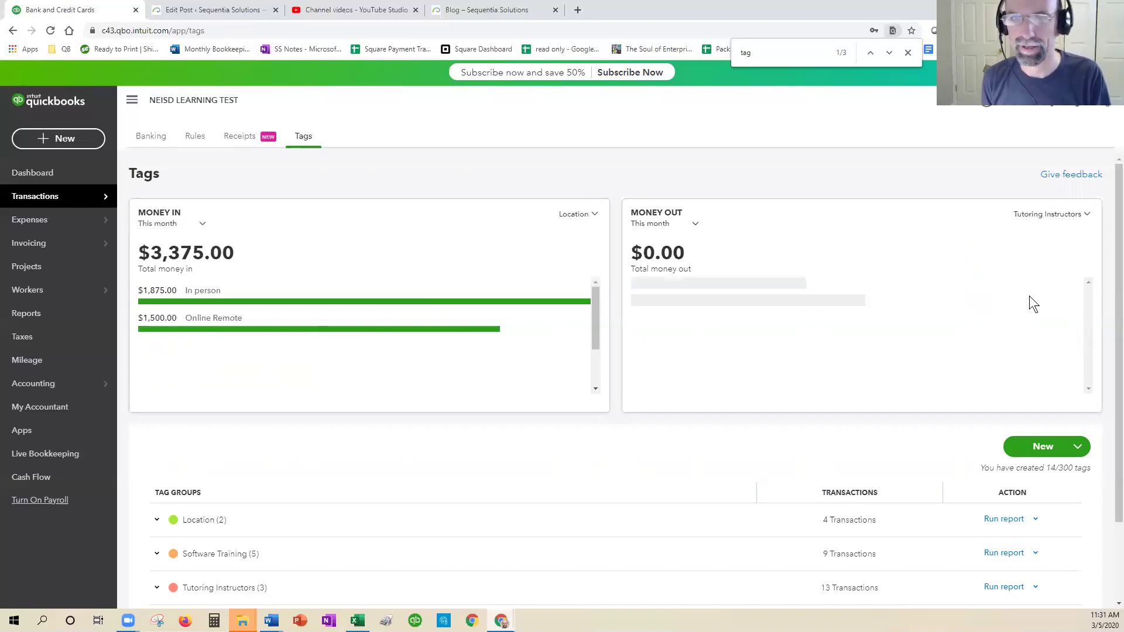
left_click(696, 225)
left_click(669, 241)
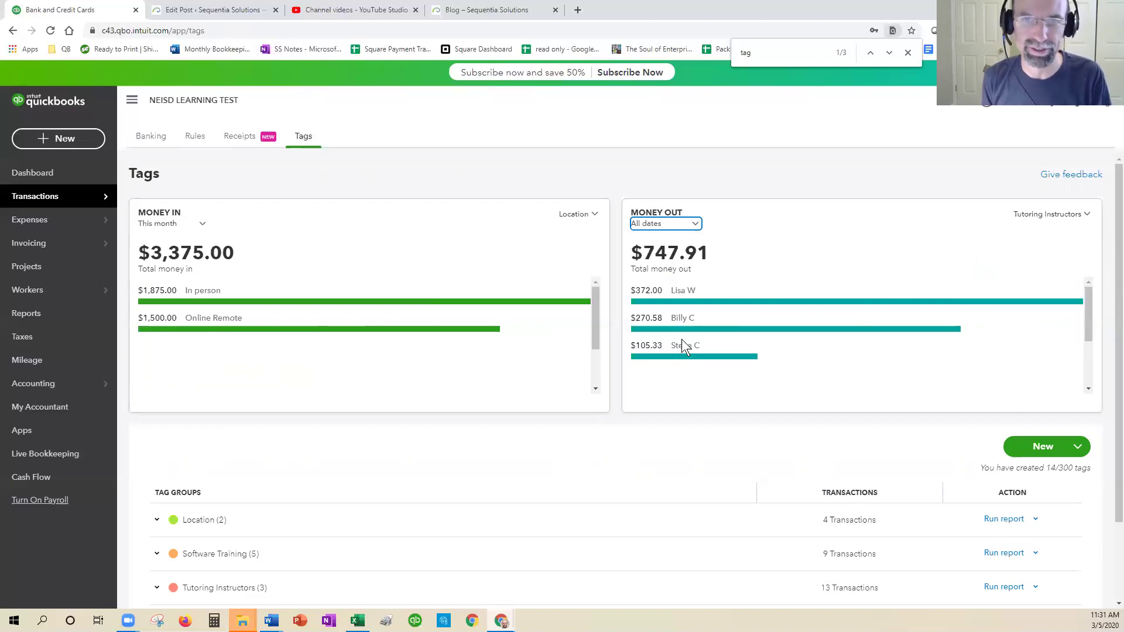
scroll(592, 351, "down", 2)
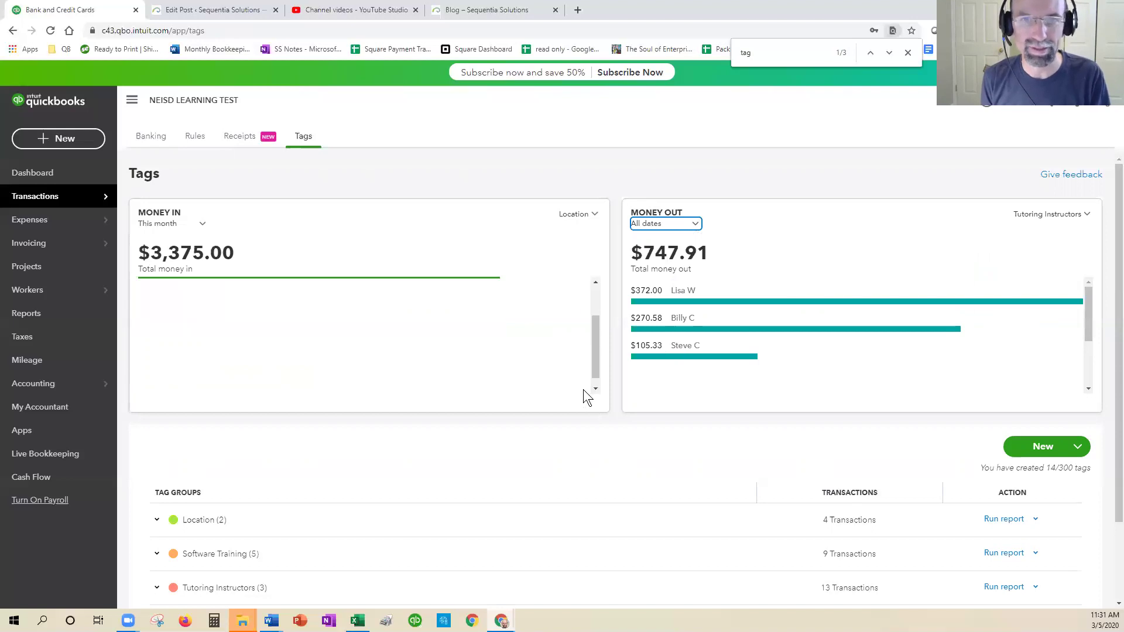
scroll(609, 384, "down", 2)
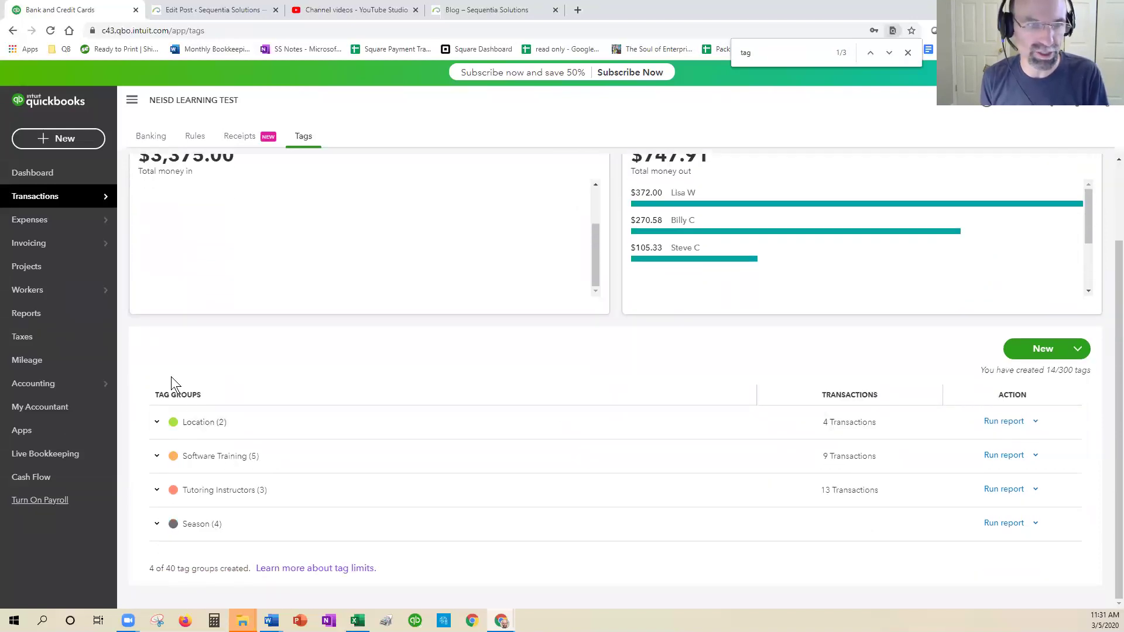
left_click(205, 461)
scroll(349, 472, "down", 3)
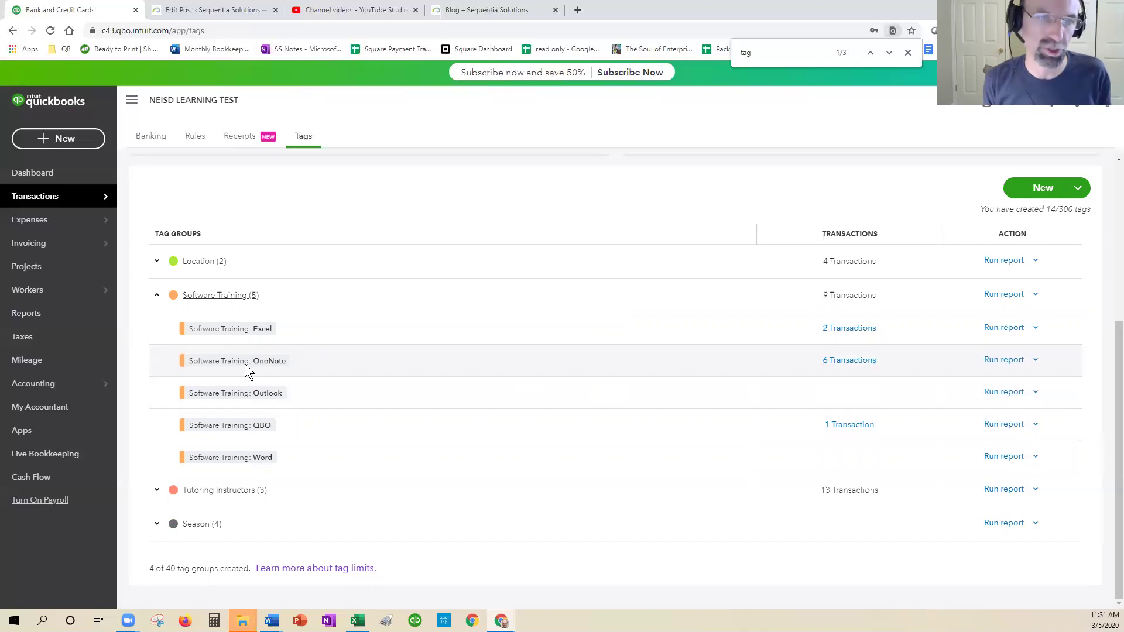
left_click(866, 361)
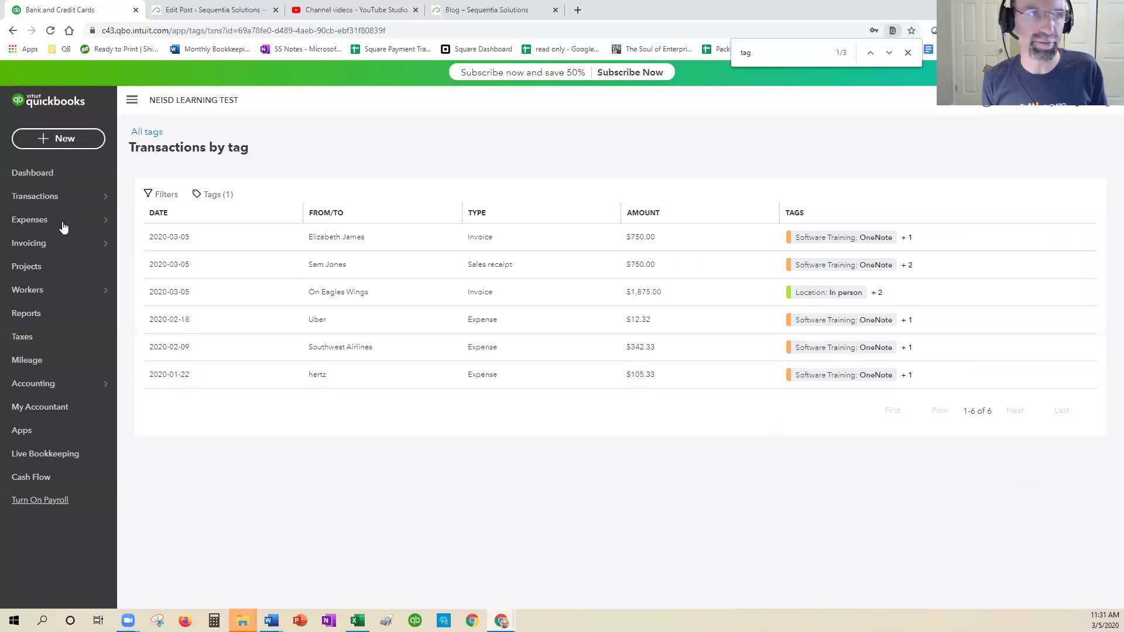
Step: Expand the Software Training tag group and run the OneNote Profit and Loss report
left_click(13, 30)
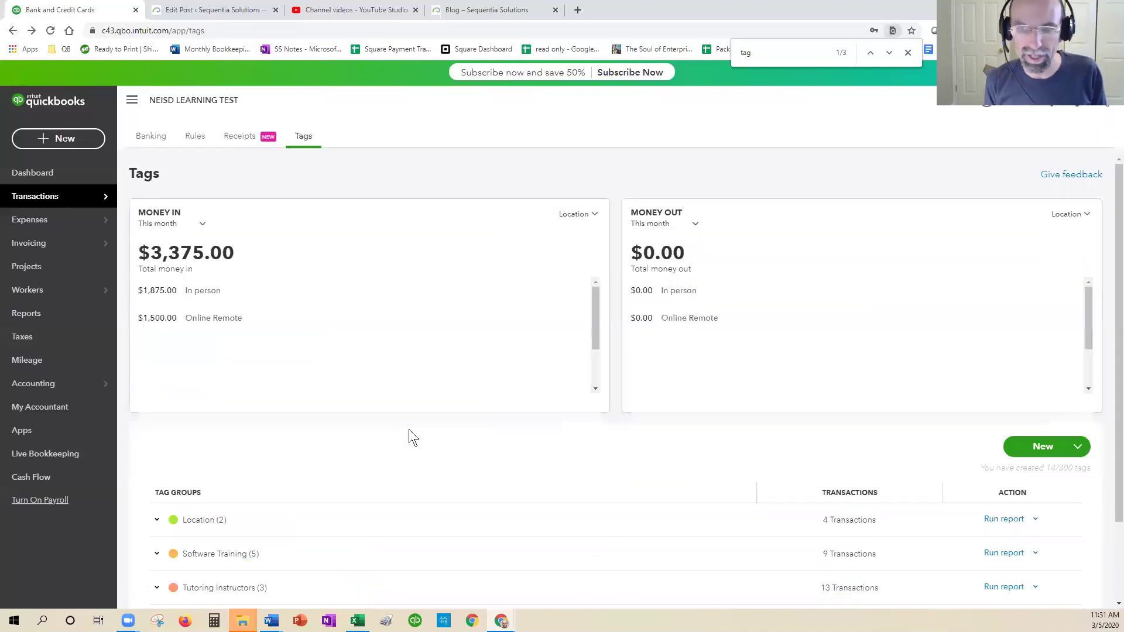
scroll(407, 432, "down", 2)
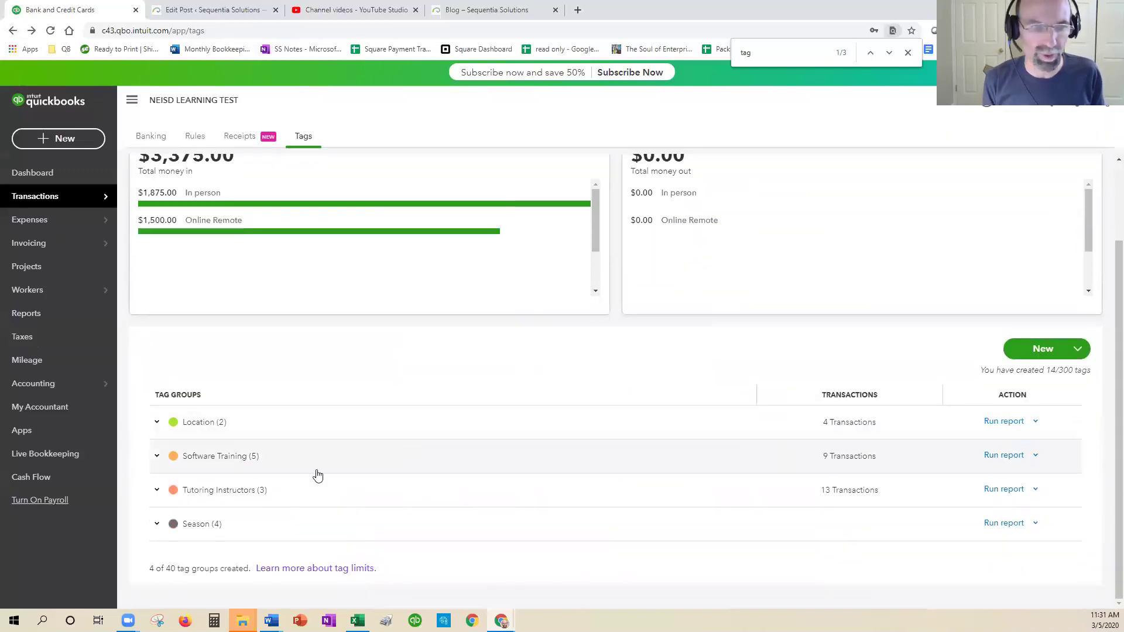
left_click(215, 463)
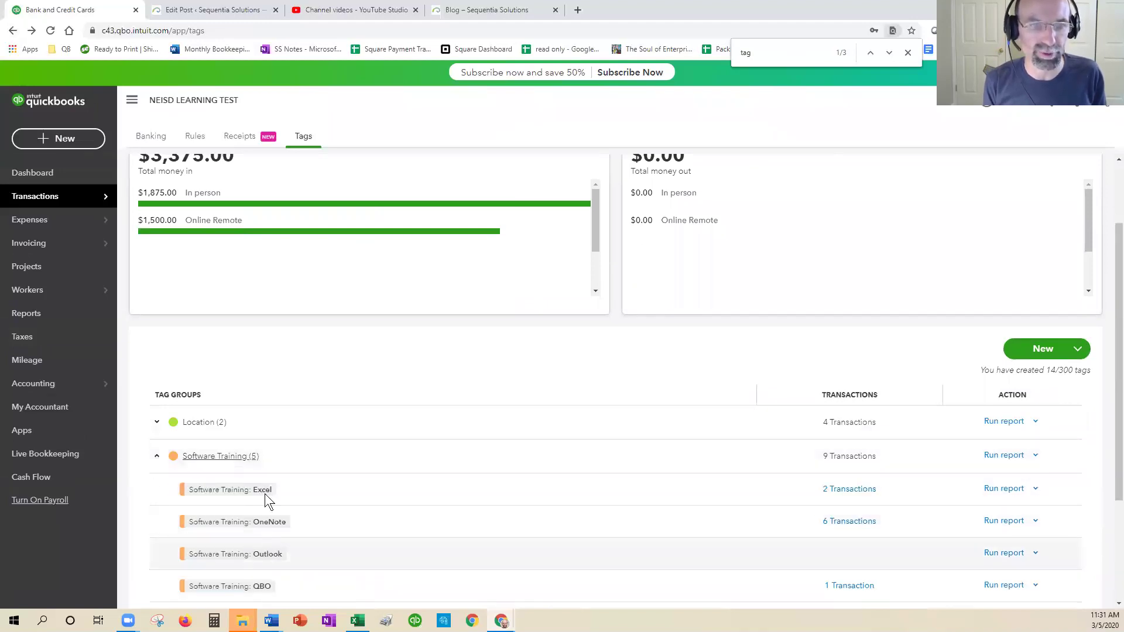
scroll(264, 493, "down", 2)
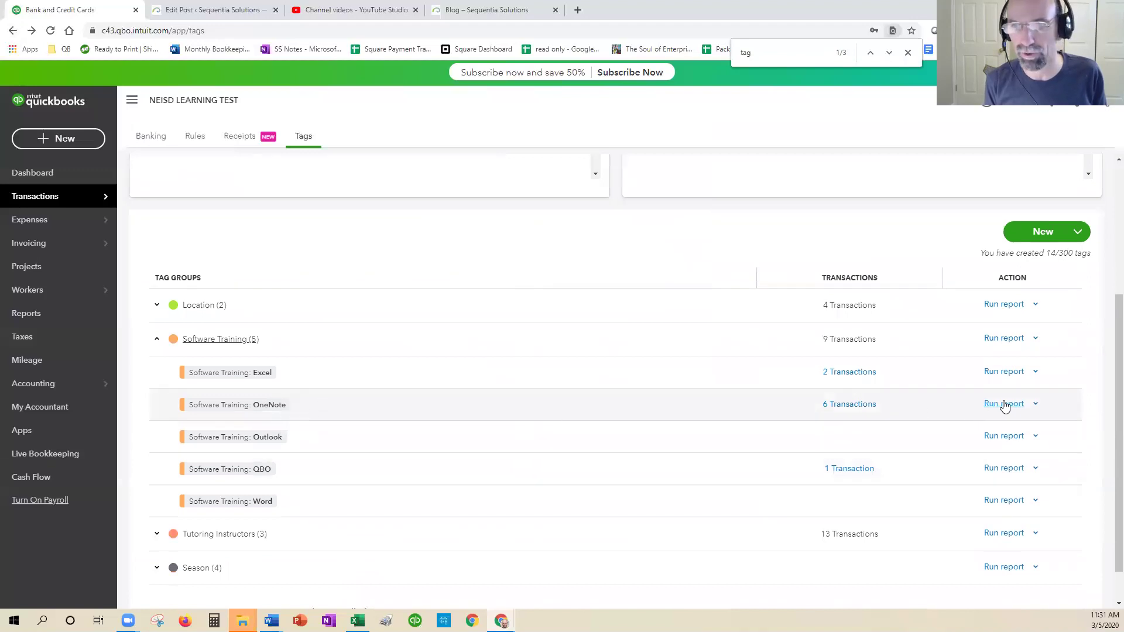
left_click(1035, 405)
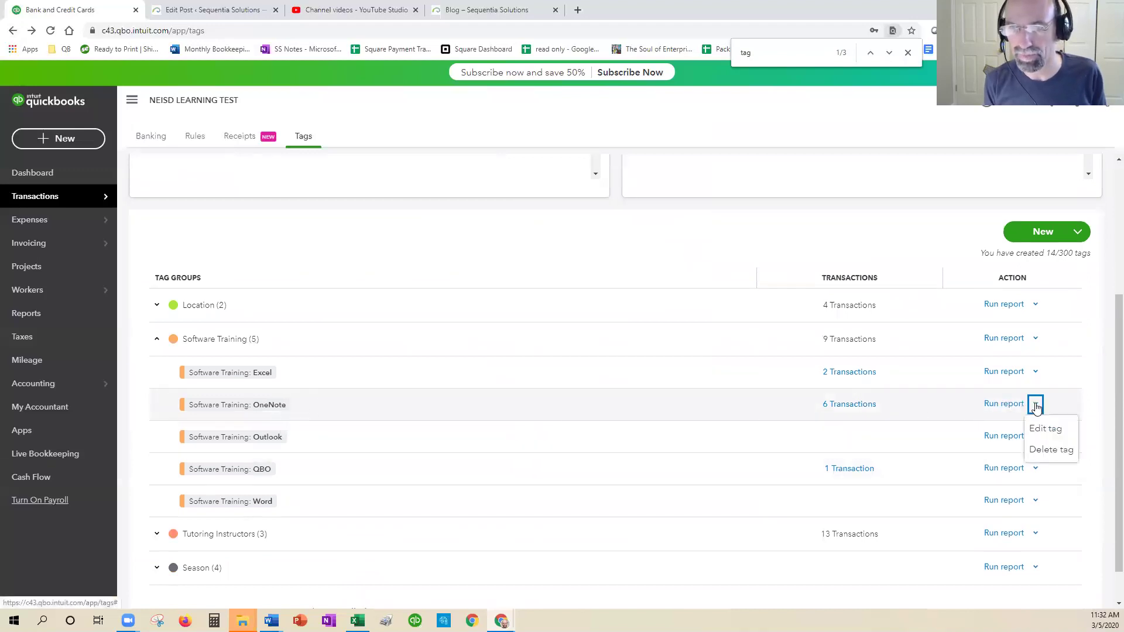
left_click(1035, 405)
left_click(1018, 404)
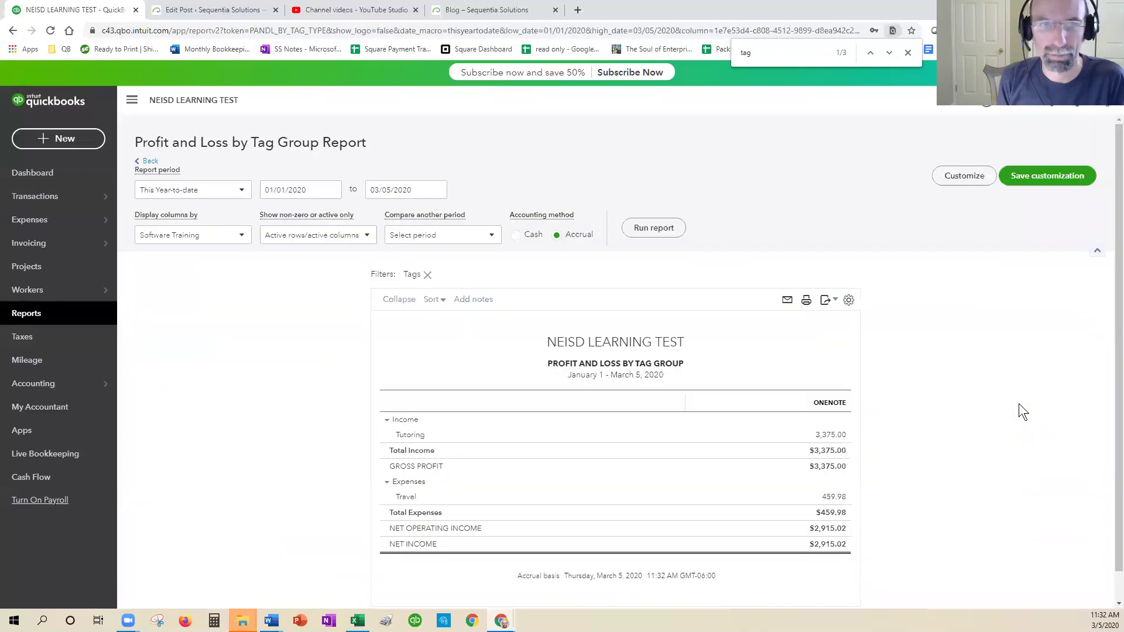
Step: Keep Display columns by on Software Training, with net income of $2,915.02
left_click(225, 235)
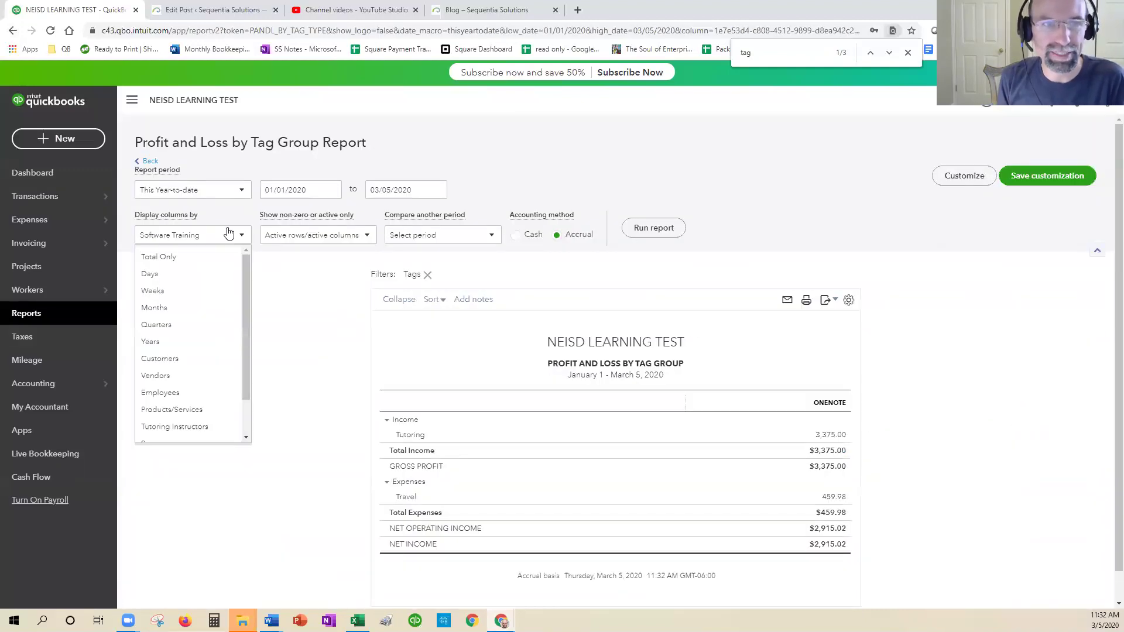
scroll(234, 346, "down", 3)
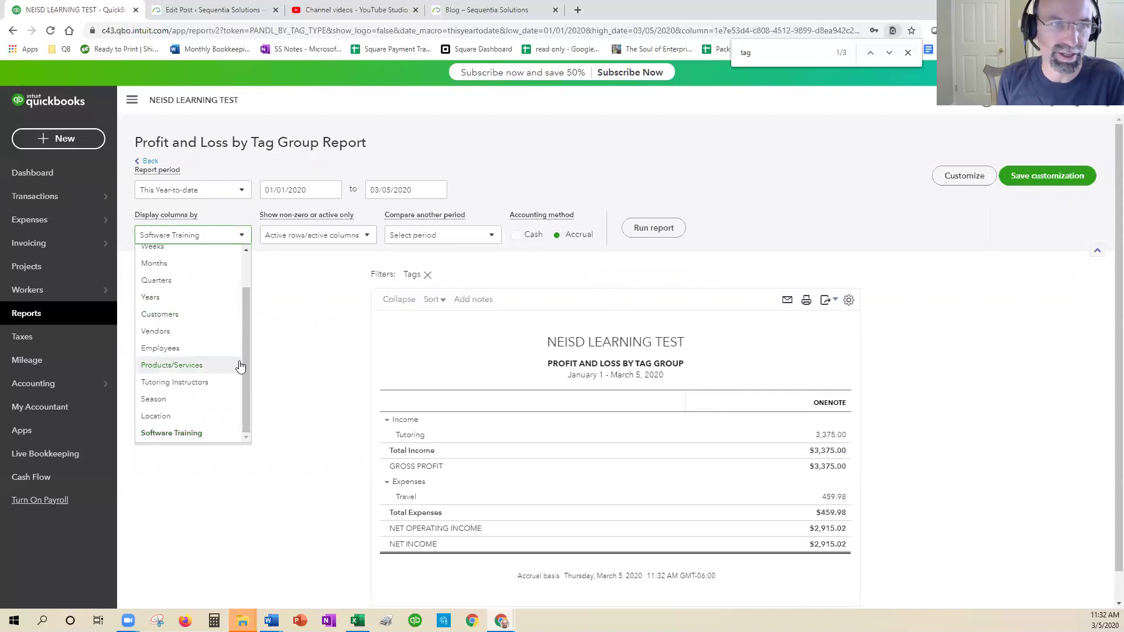
scroll(240, 275, "up", 2)
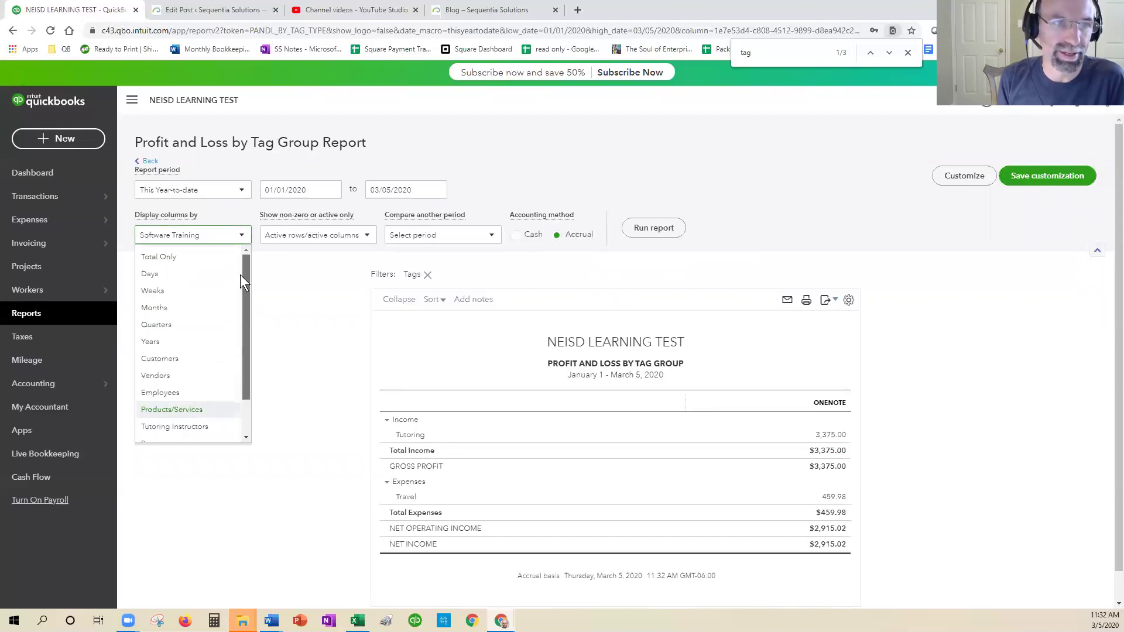
scroll(171, 445, "down", 2)
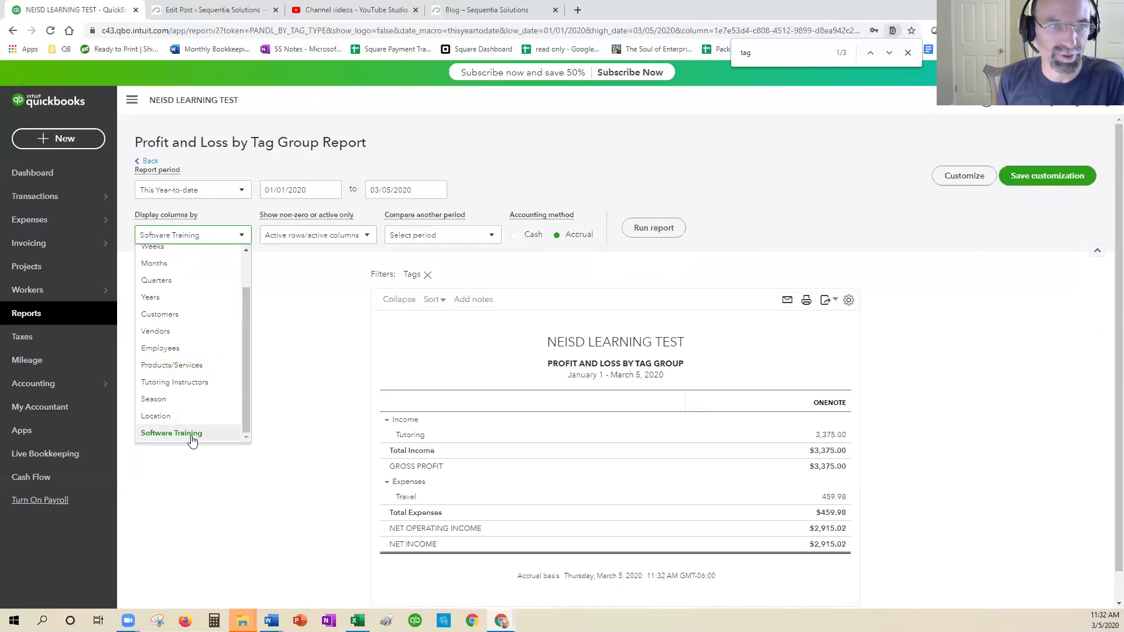
left_click(187, 441)
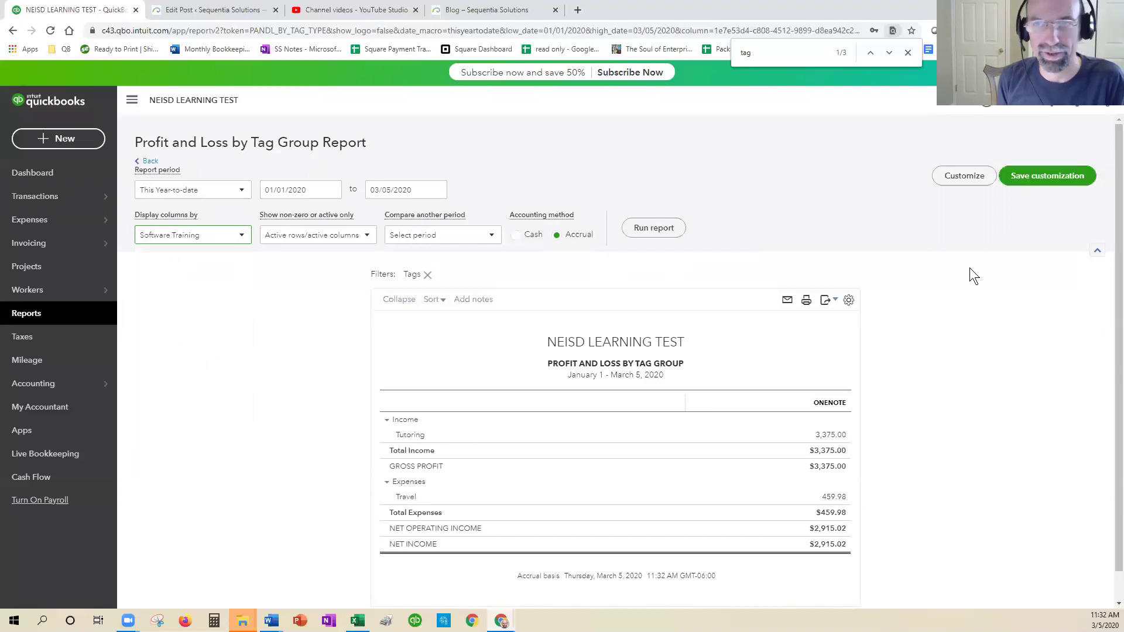
left_click(958, 177)
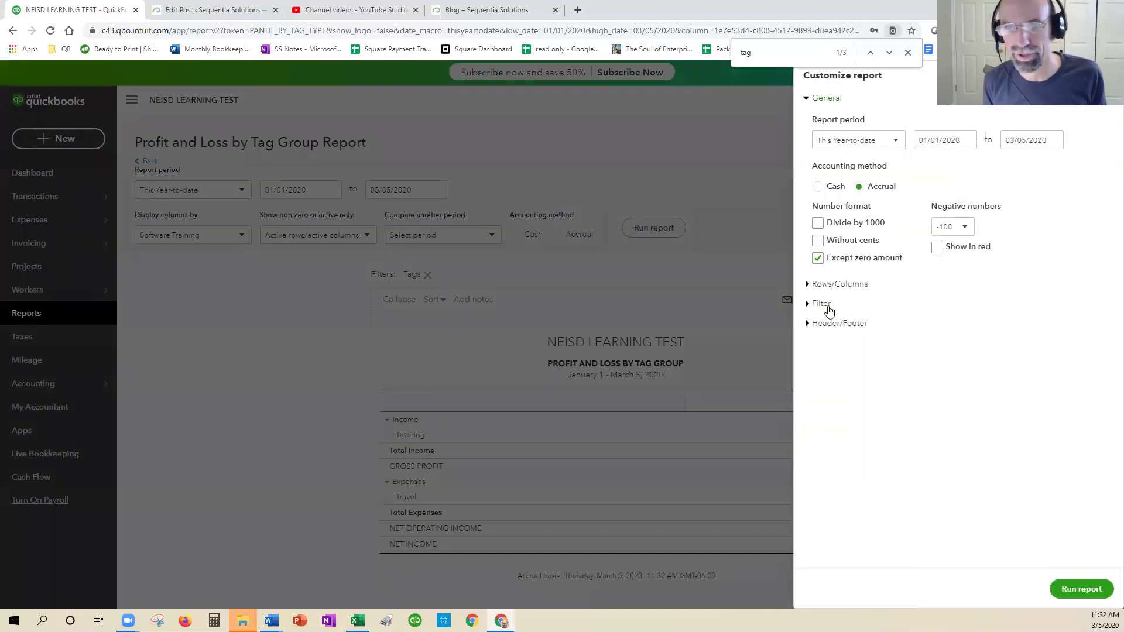
left_click(827, 305)
left_click(1023, 327)
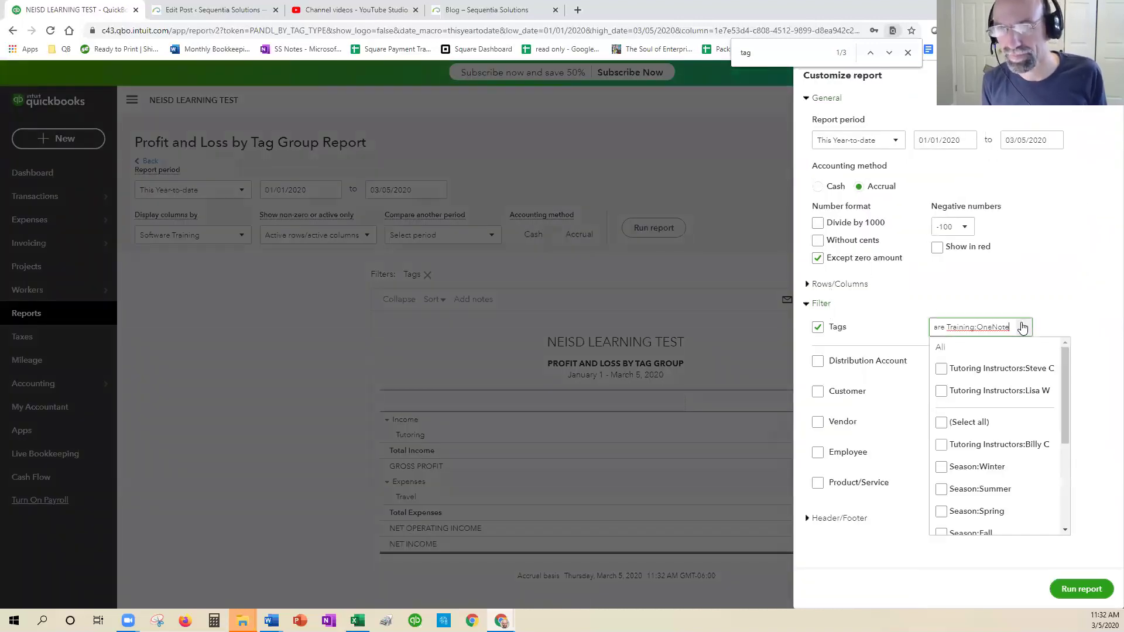
left_click_drag(1063, 377, 1065, 455)
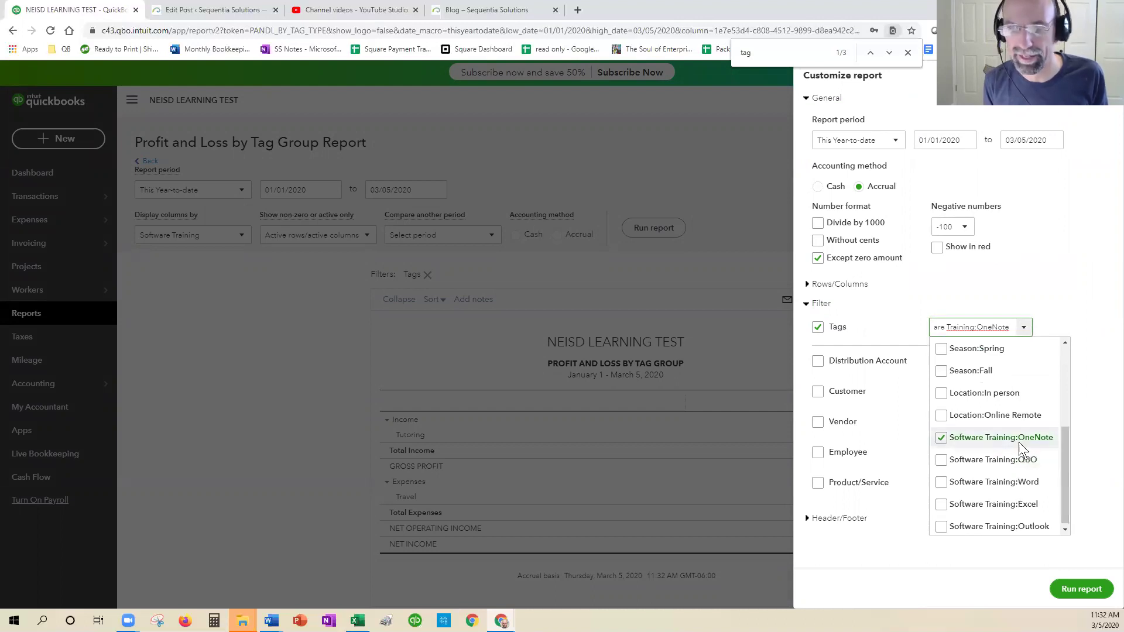
left_click(297, 339)
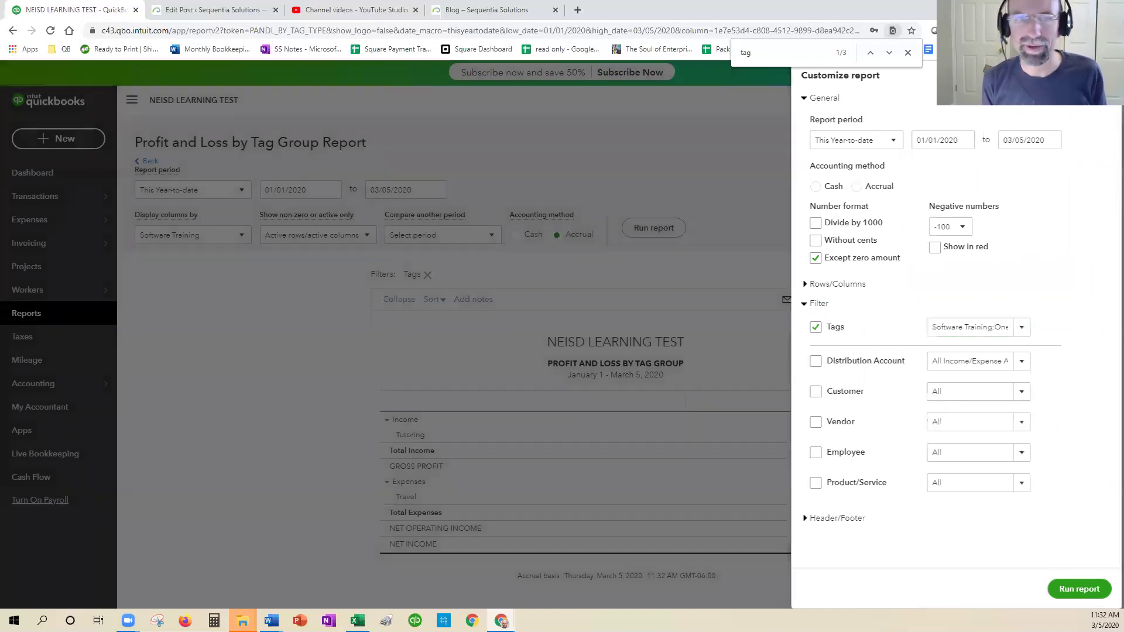
left_click(566, 347)
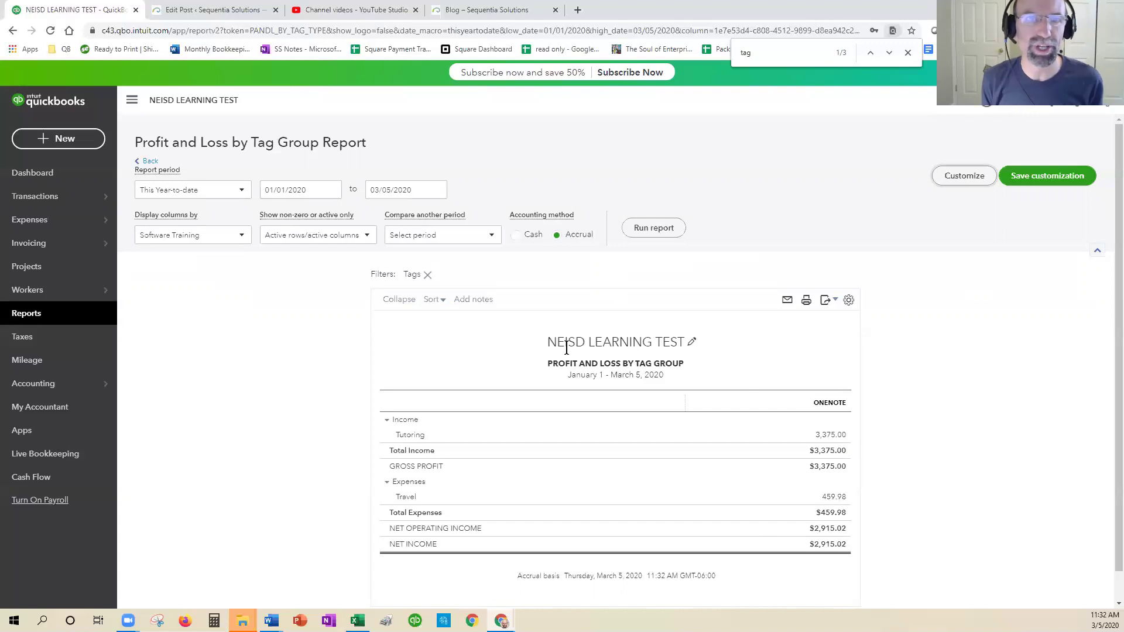
Step: Switch to the Sequentia Solutions blog tab, scroll its posts, and select the page URL
left_click(468, 10)
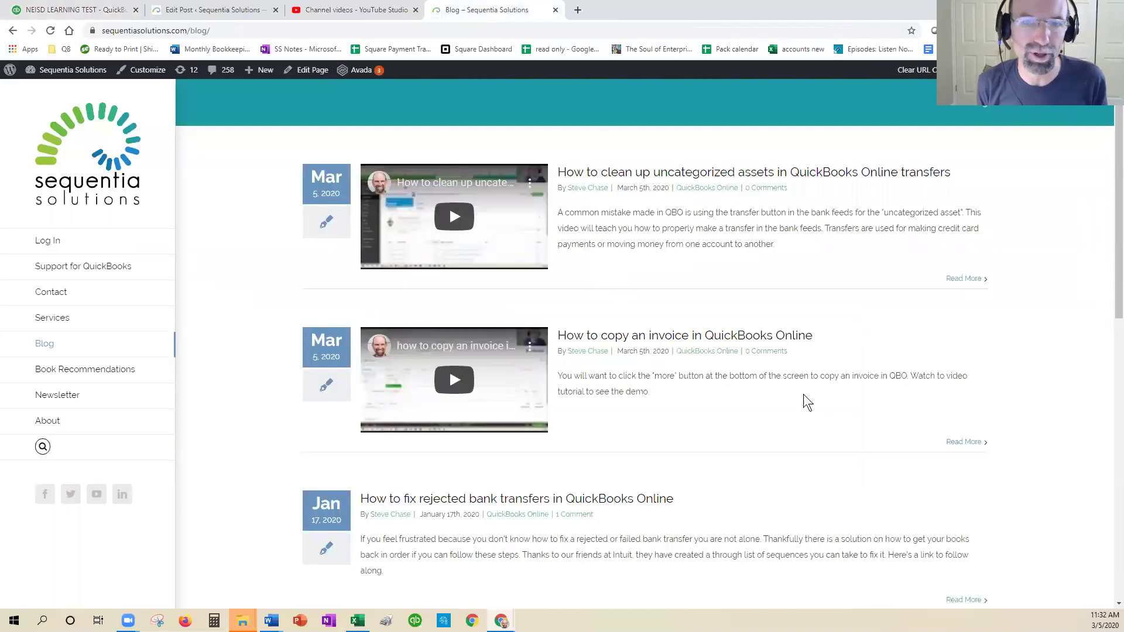
scroll(724, 466, "down", 6)
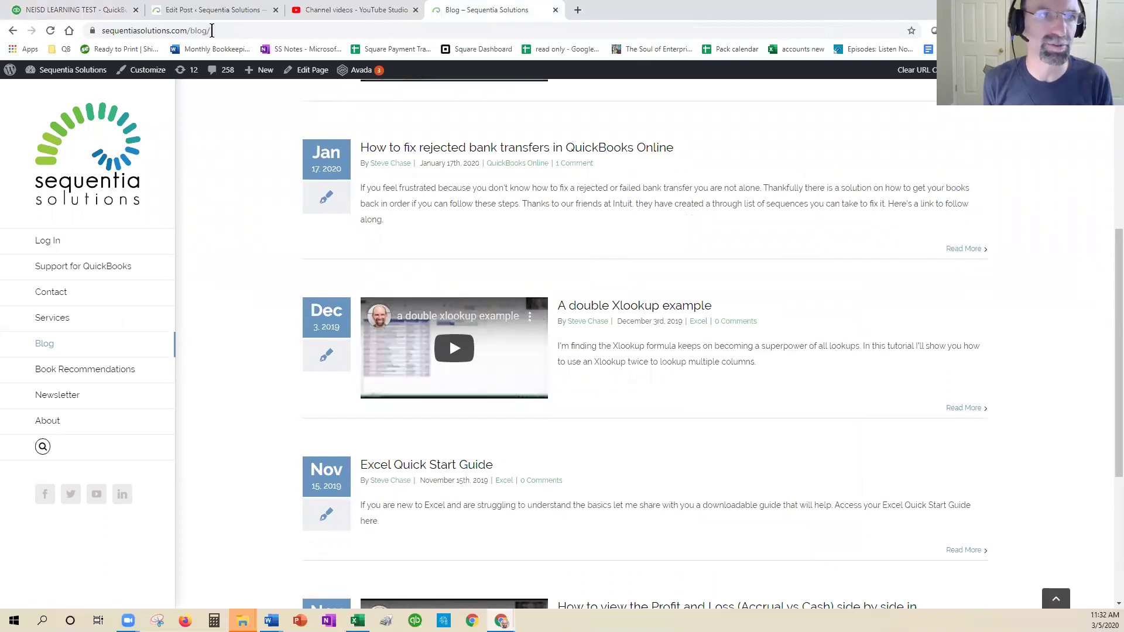
left_click_drag(212, 30, 98, 31)
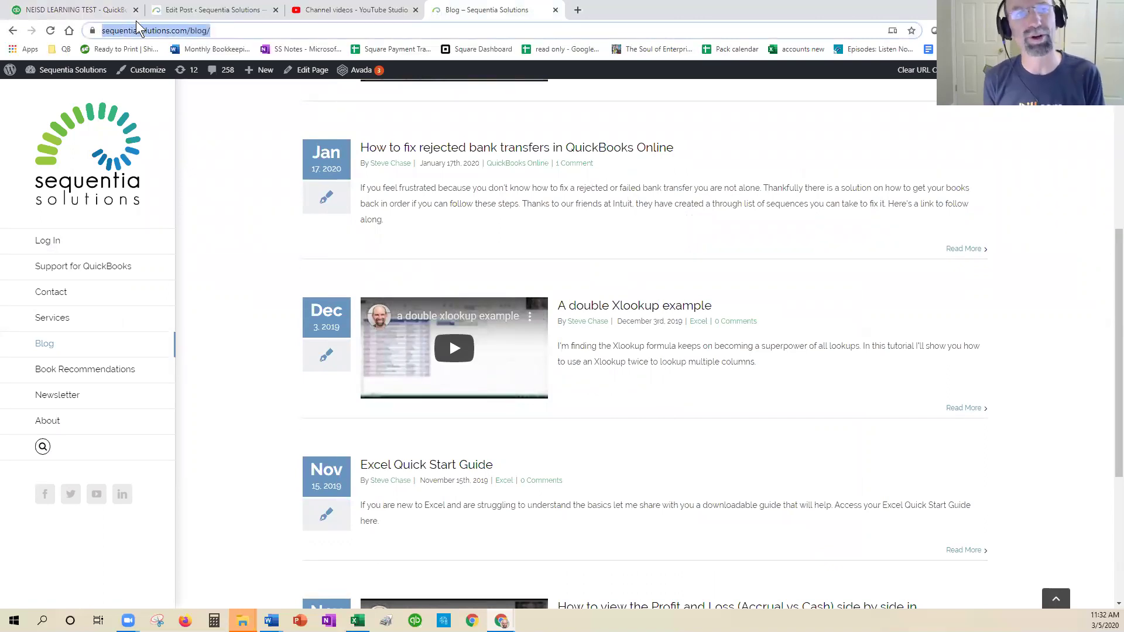